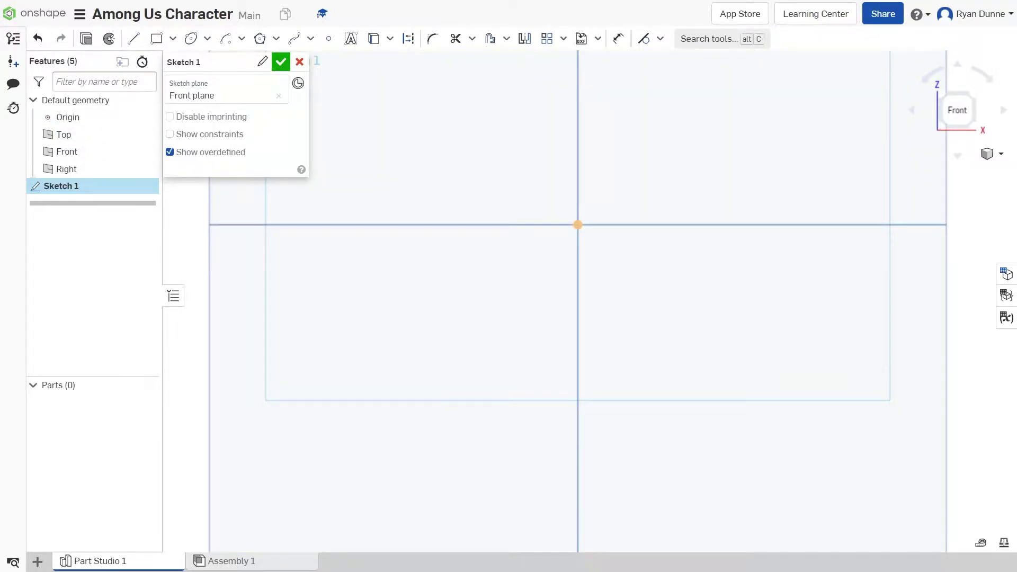
# Step: Rename 'Sketch 1' to 'Front', close it, then reopen it for editing
pyautogui.click(263, 61)
pyautogui.write('Fro')
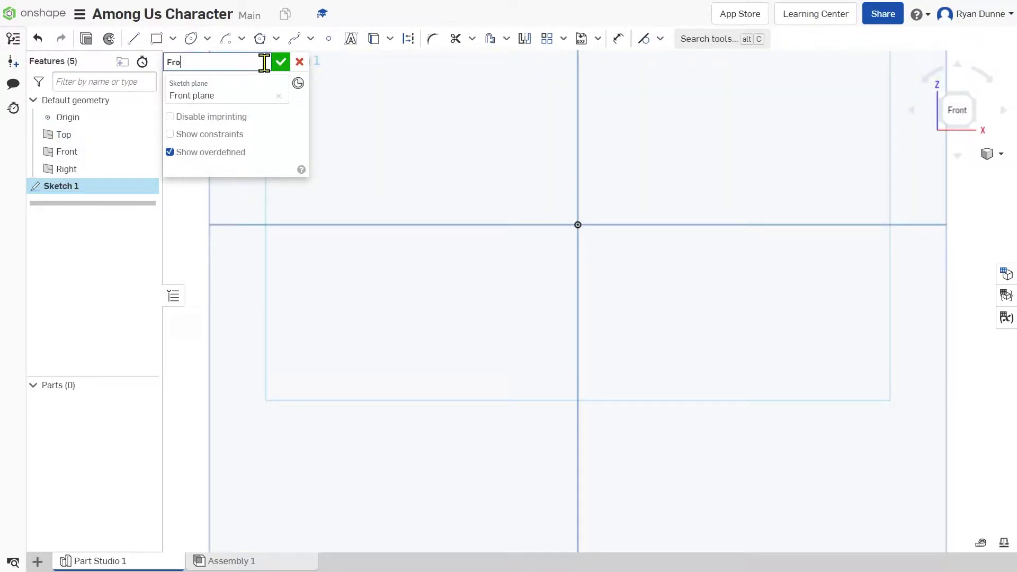
pyautogui.write('nt')
pyautogui.press('Return')
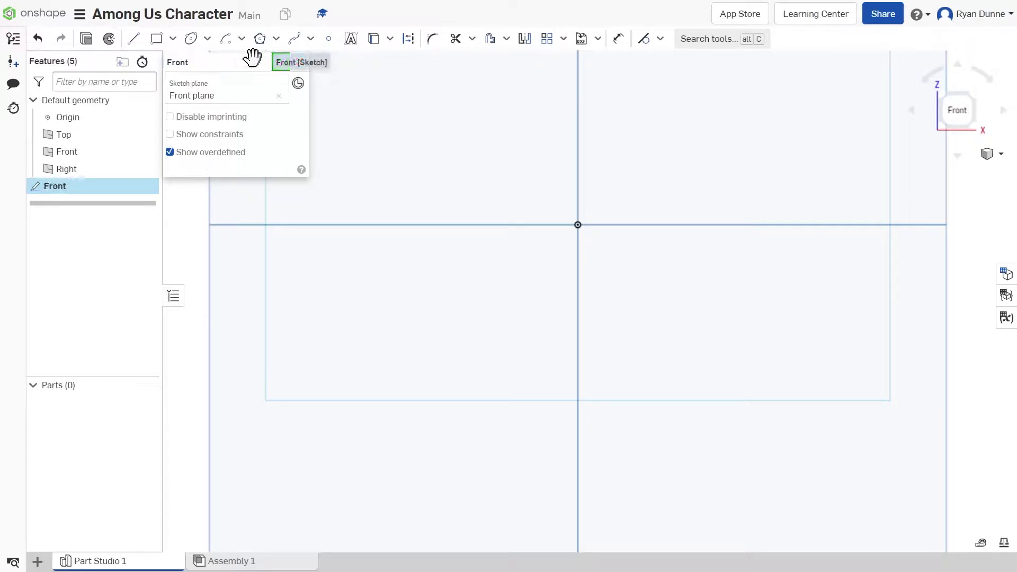
pyautogui.click(281, 62)
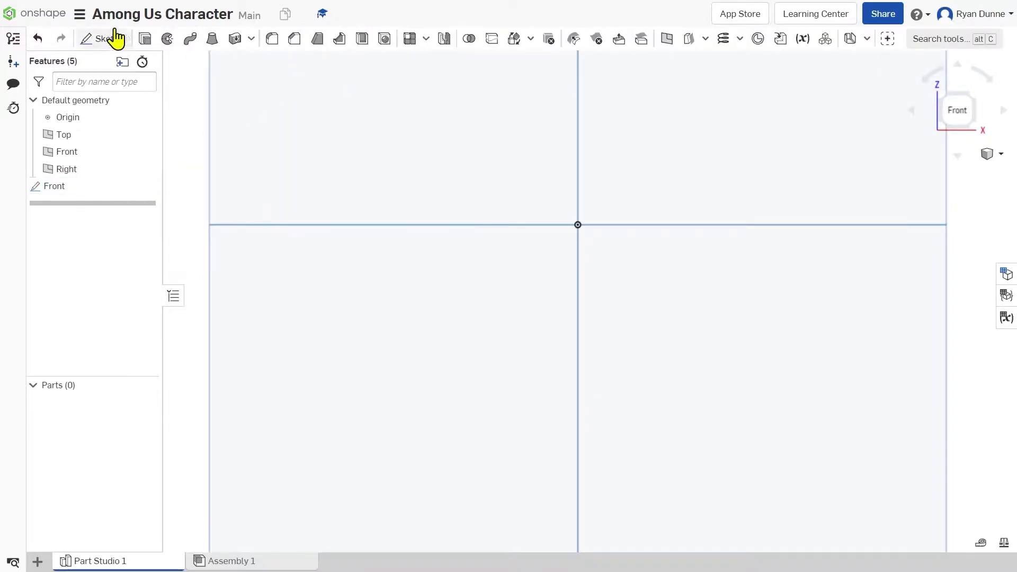
pyautogui.doubleClick(96, 192)
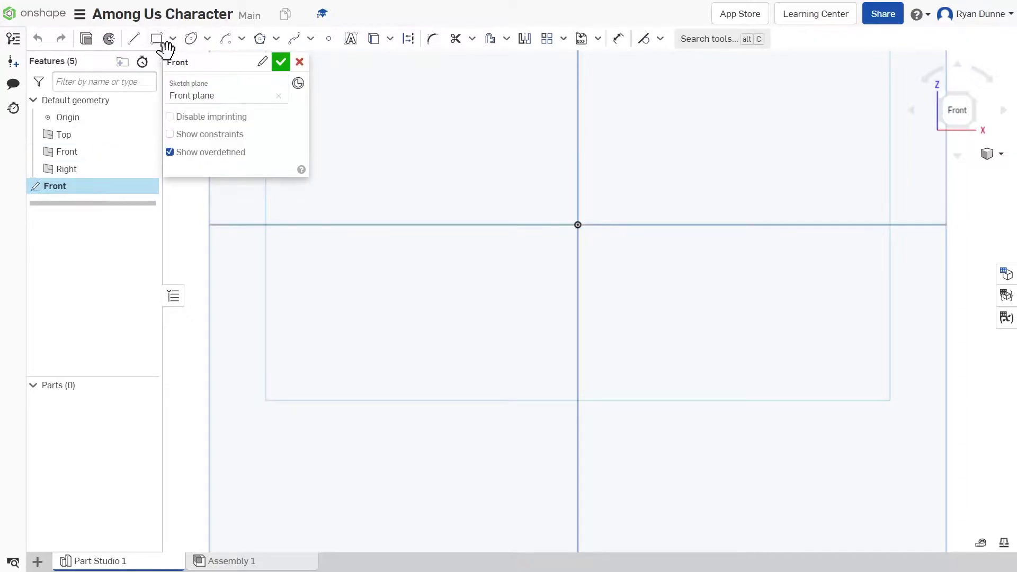
# Step: Draw an ellipse centred on the origin and dimension it 40 wide and 30 tall
pyautogui.click(193, 40)
pyautogui.click(579, 225)
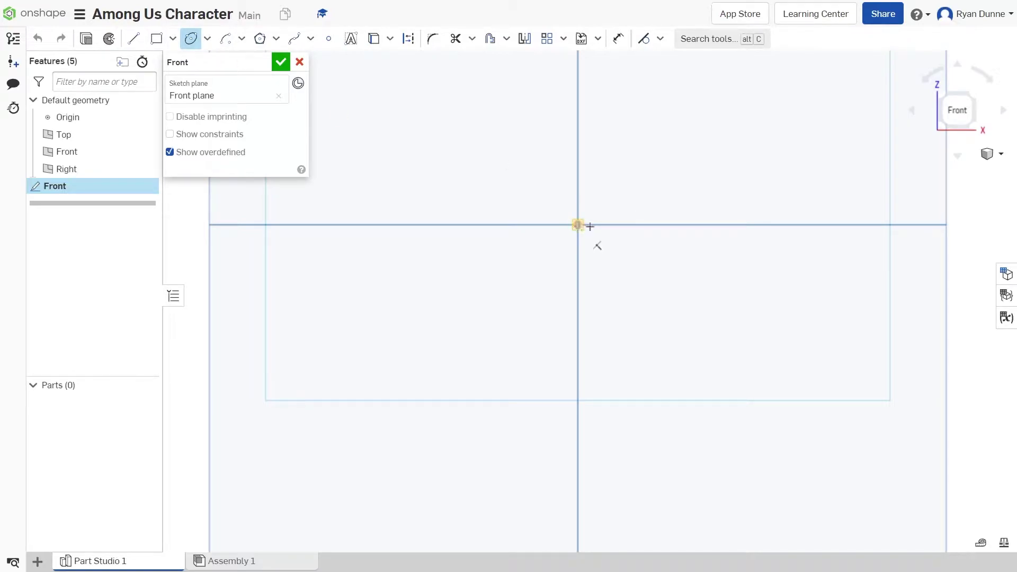
pyautogui.click(700, 226)
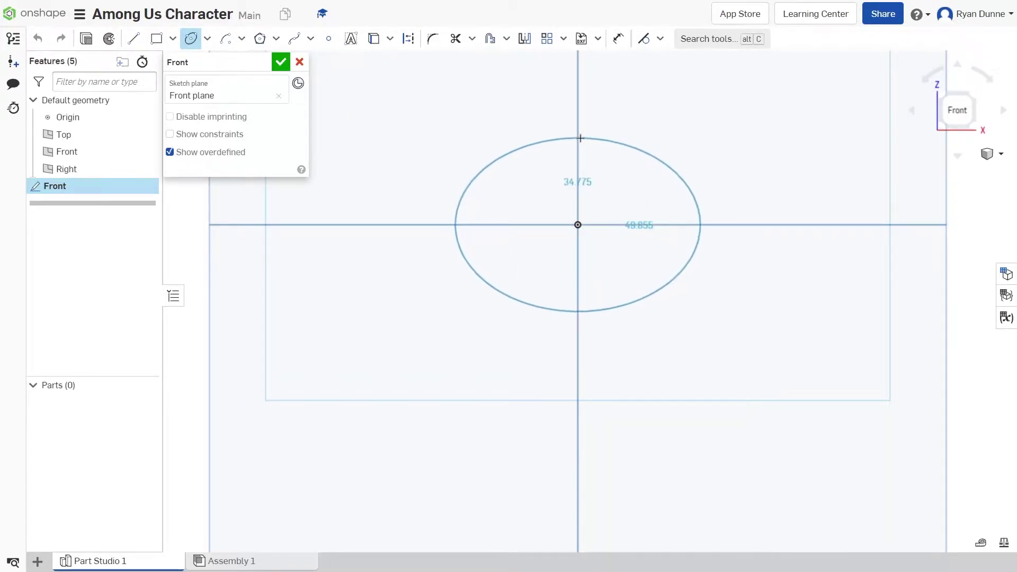
pyautogui.click(581, 139)
pyautogui.press('Left')
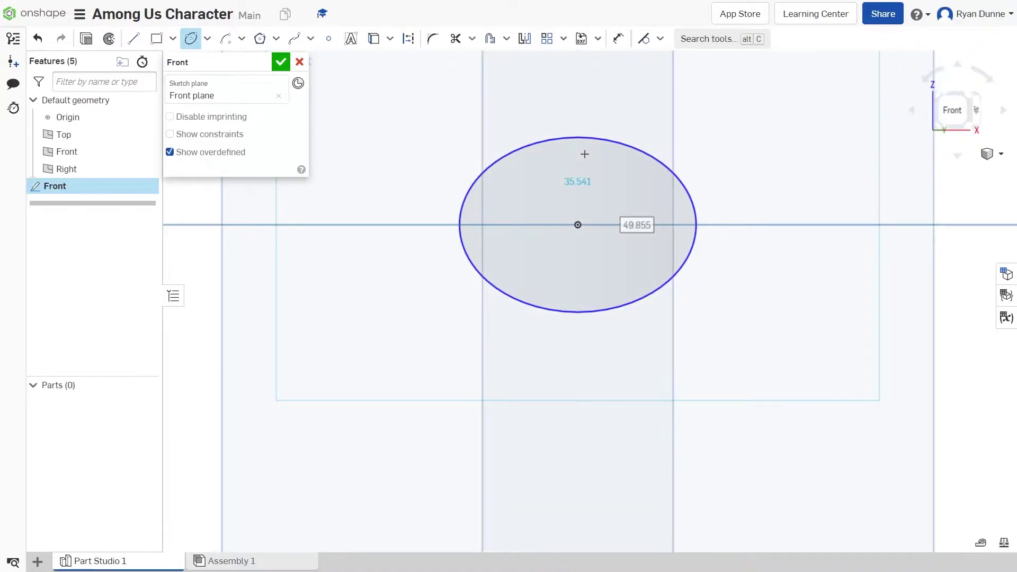
pyautogui.write('40')
pyautogui.press('Return')
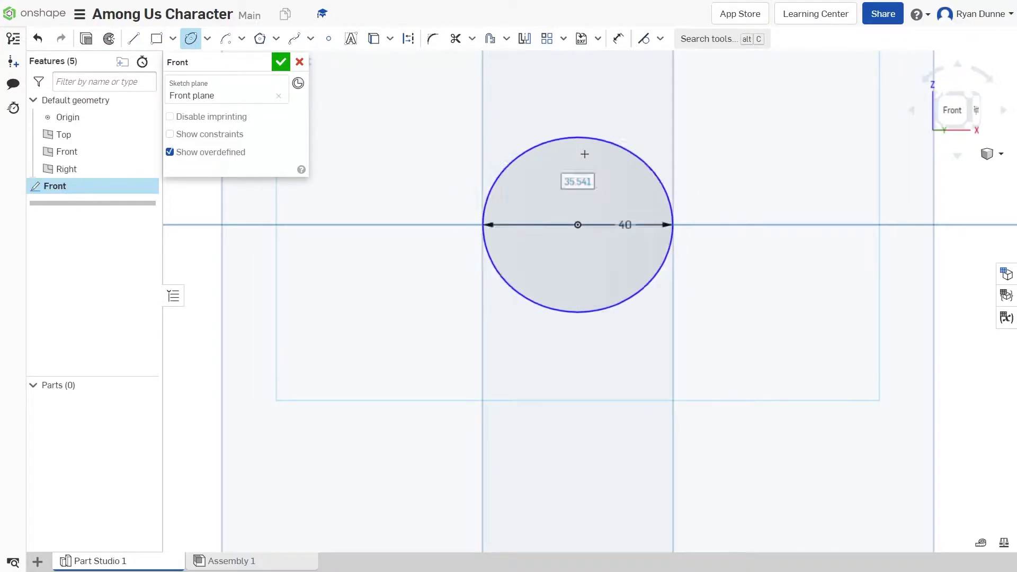
pyautogui.write('30')
pyautogui.press('Return')
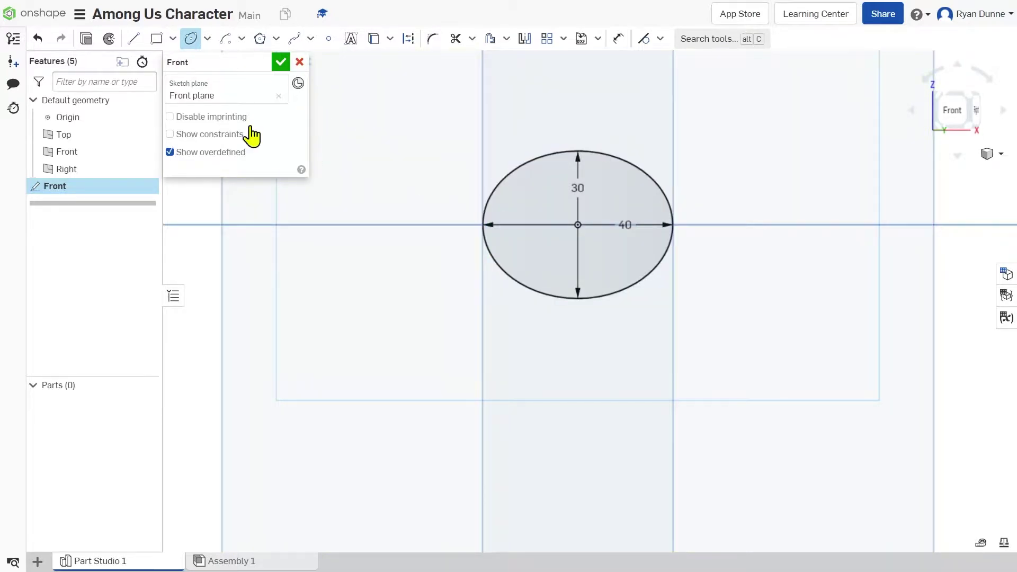
# Step: Choose the tangent constraint from the sketch constraints list
pyautogui.click(134, 40)
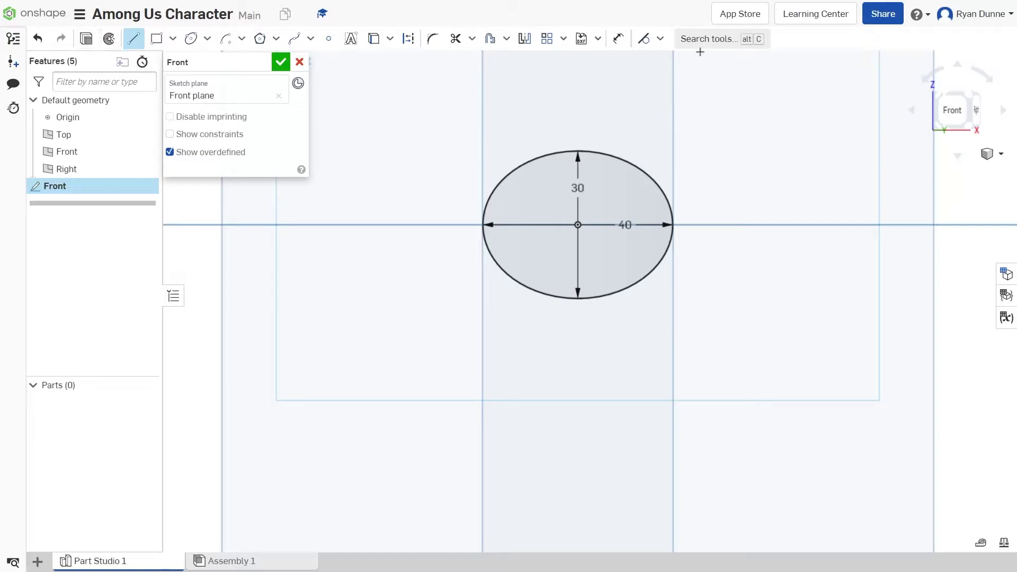
pyautogui.click(659, 39)
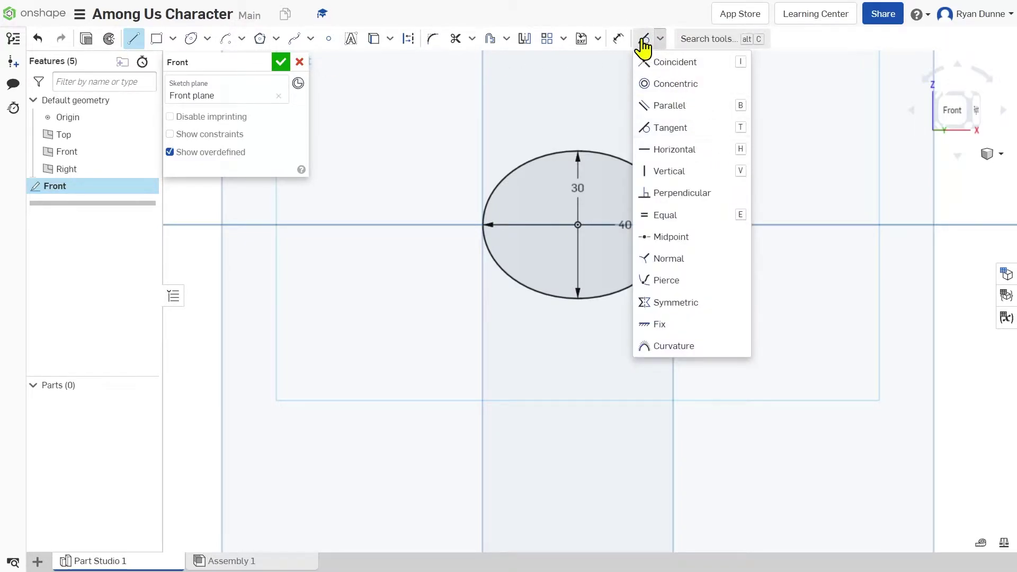
pyautogui.click(687, 128)
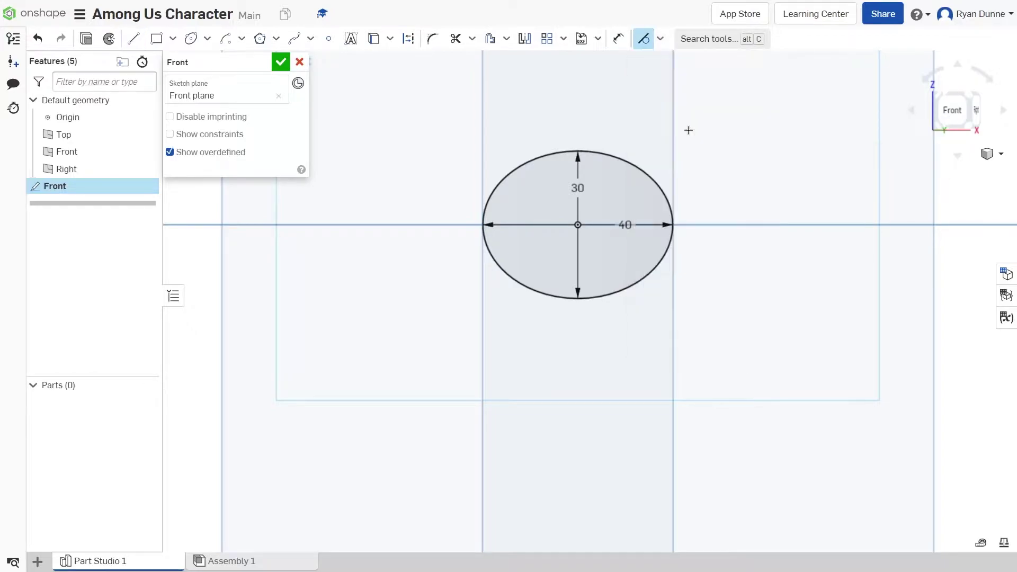
pyautogui.scroll(4, 482, 228)
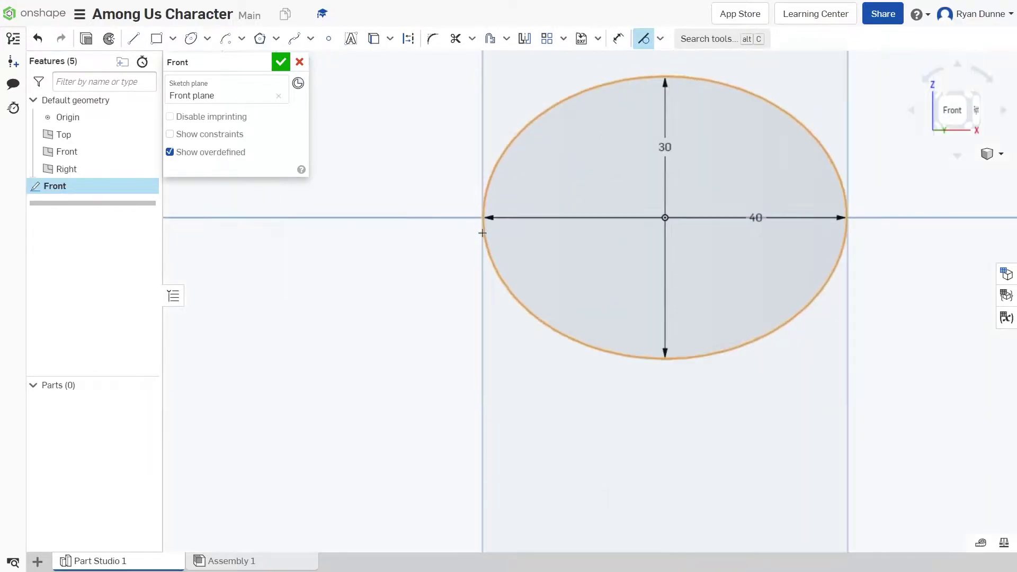
pyautogui.click(958, 111)
pyautogui.scroll(5, 571, 303)
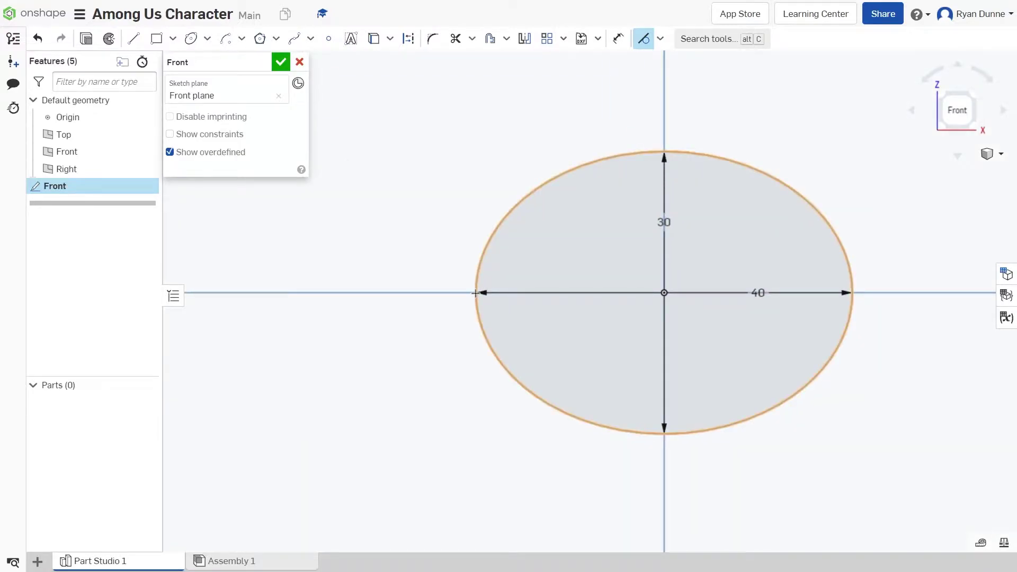
# Step: Draw a 40-long vertical line down from the ellipse's left edge
pyautogui.click(133, 38)
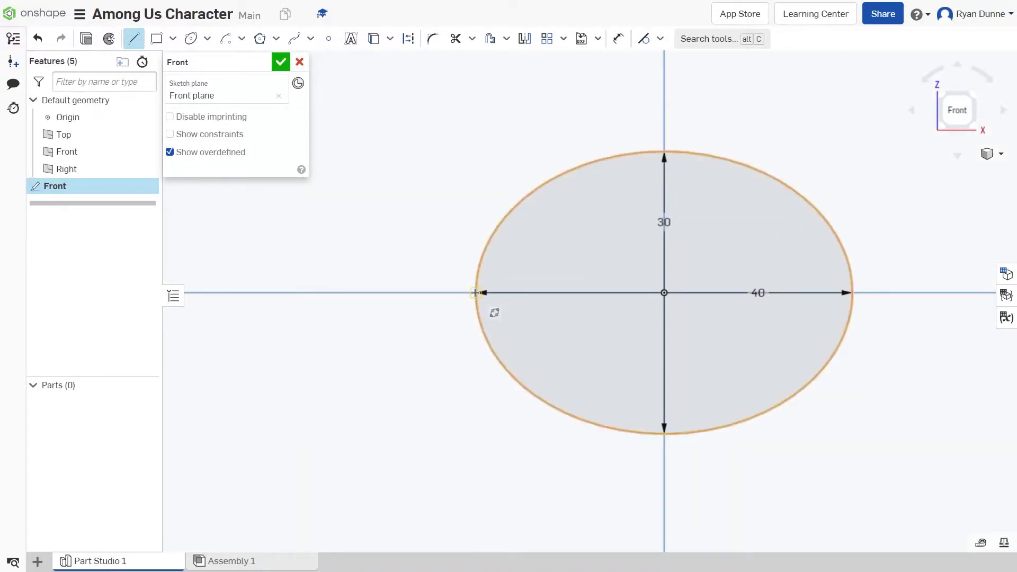
pyautogui.click(475, 293)
pyautogui.scroll(-2, 477, 482)
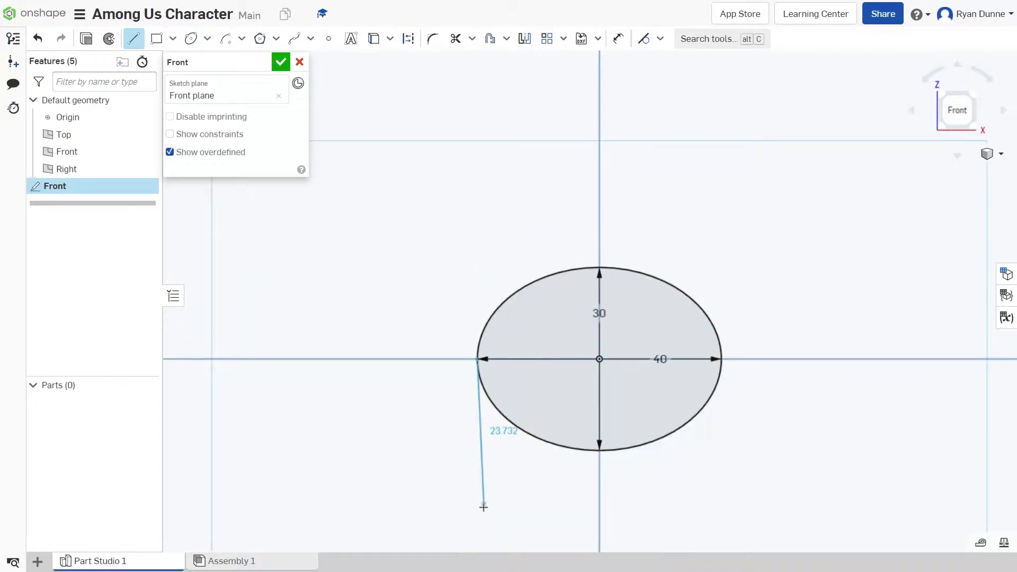
pyautogui.click(478, 508)
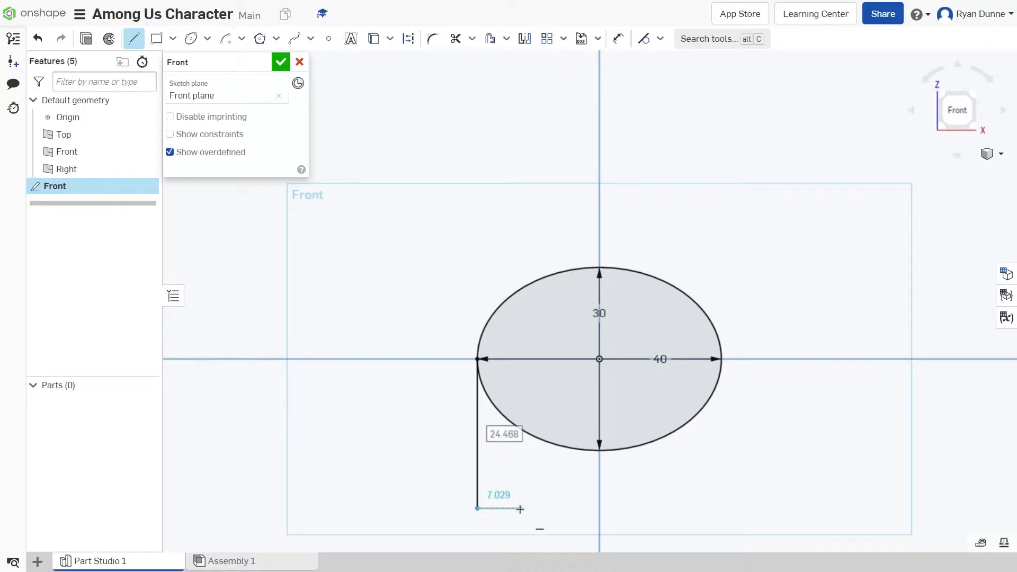
pyautogui.write('40')
pyautogui.press('Return')
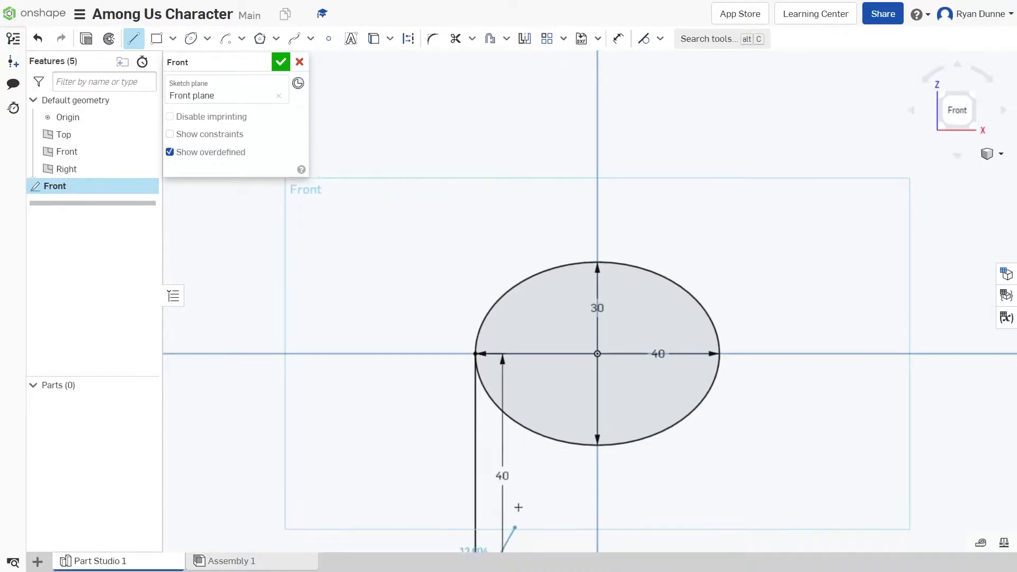
# Step: Add a 40-long bottom line and close the outline up to the ellipse's right edge
pyautogui.moveTo(519, 508); pyautogui.dragTo(527, 347, button='middle')
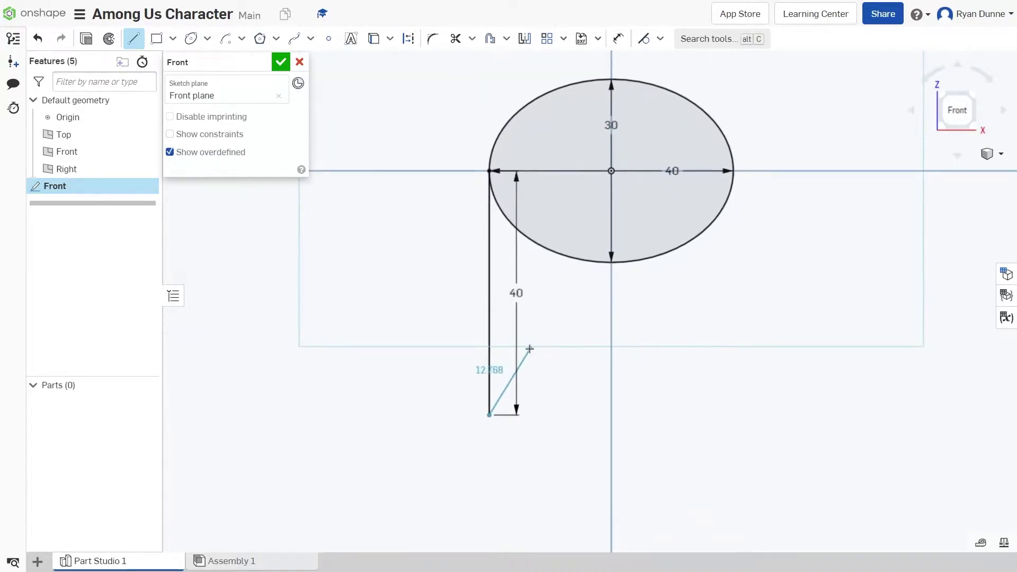
pyautogui.click(732, 417)
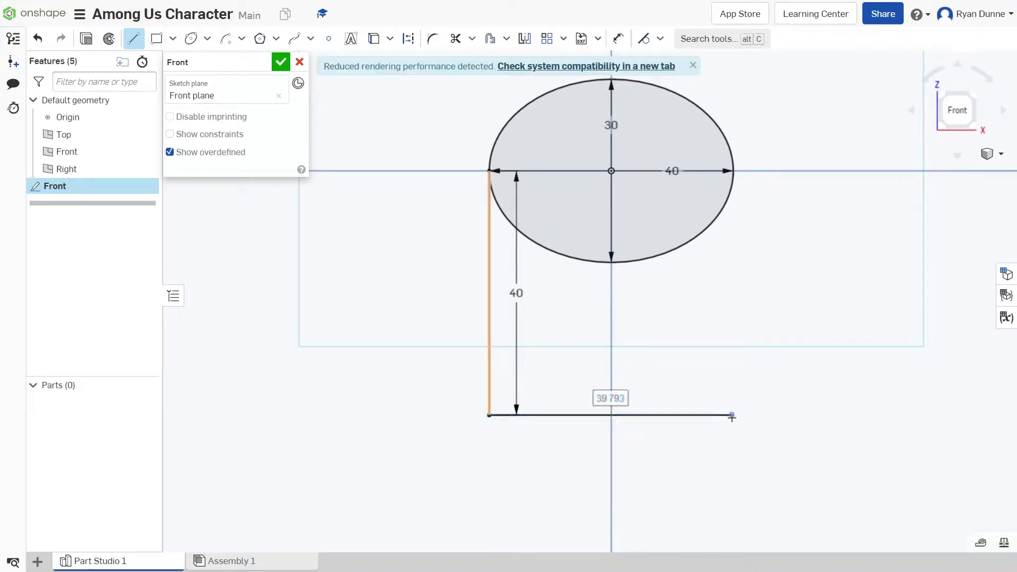
pyautogui.write('40')
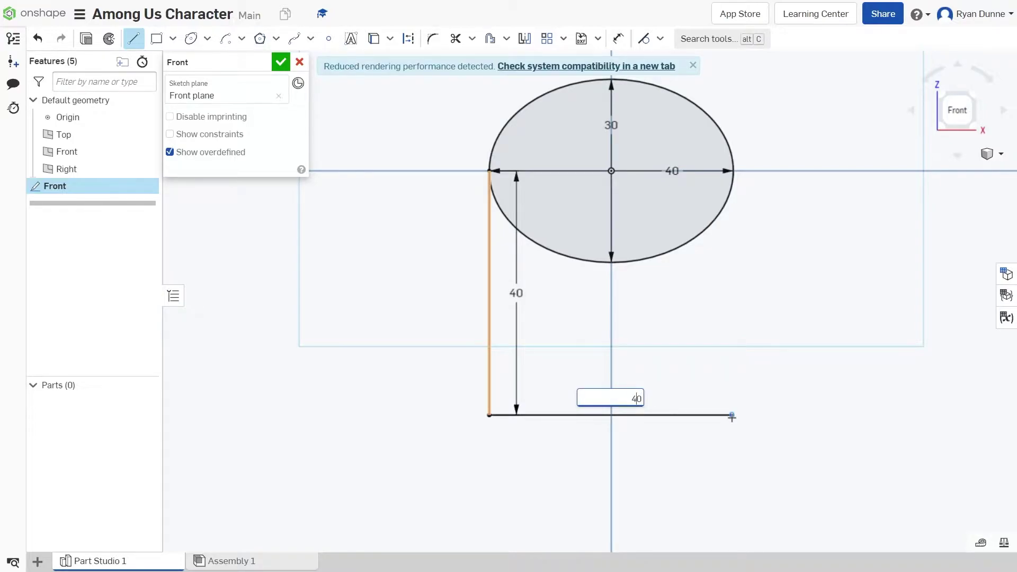
pyautogui.press('Return')
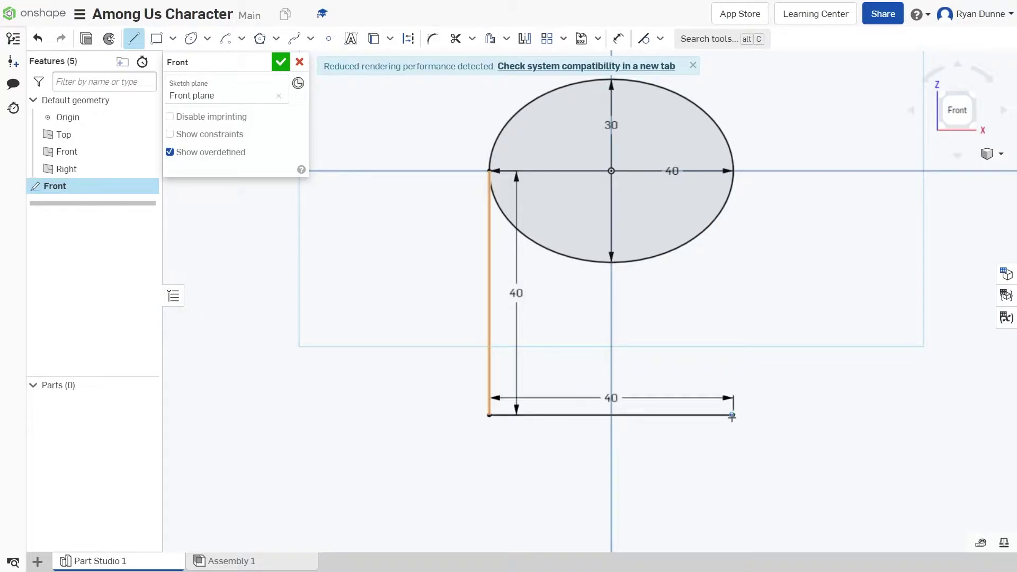
pyautogui.click(733, 171)
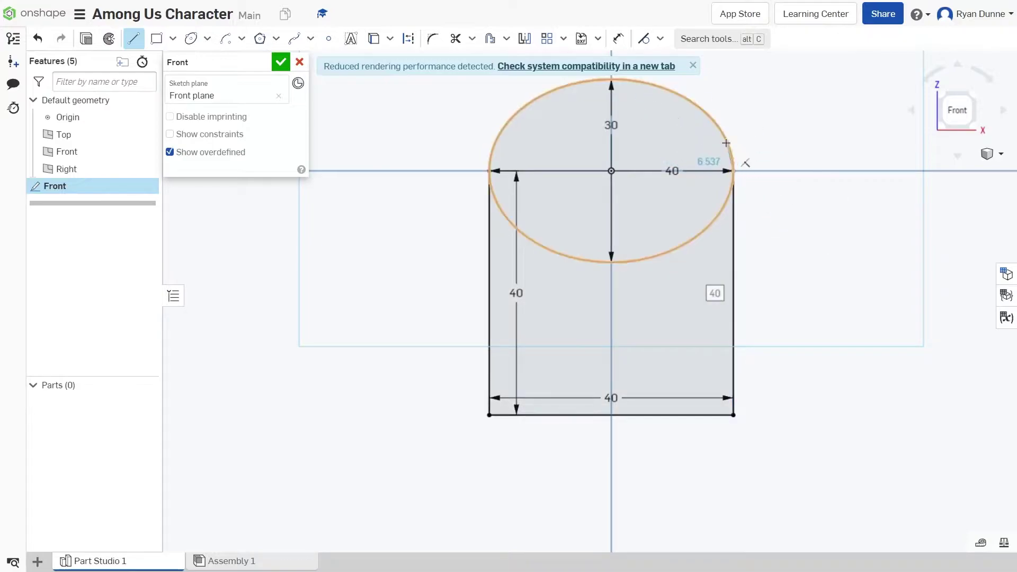
pyautogui.press('Escape')
pyautogui.click(693, 65)
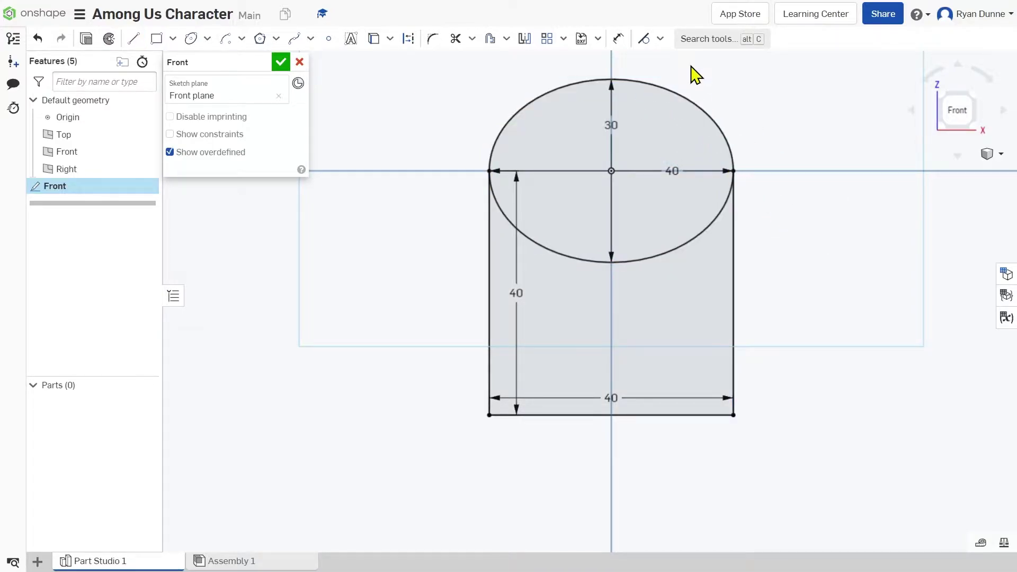
# Step: Draw a 15 by 20 corner rectangle down from the body's lower-left corner
pyautogui.click(156, 39)
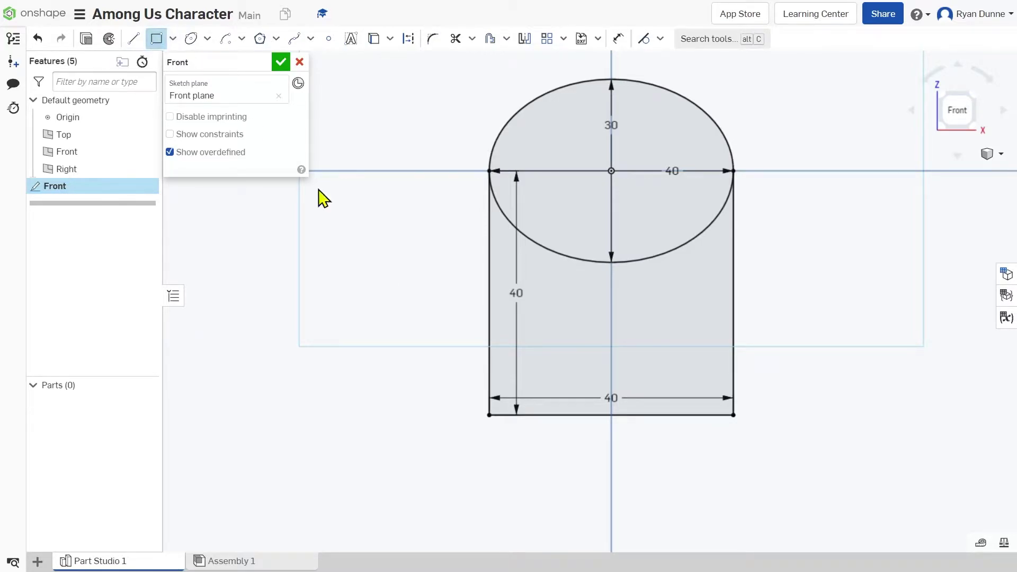
pyautogui.click(488, 415)
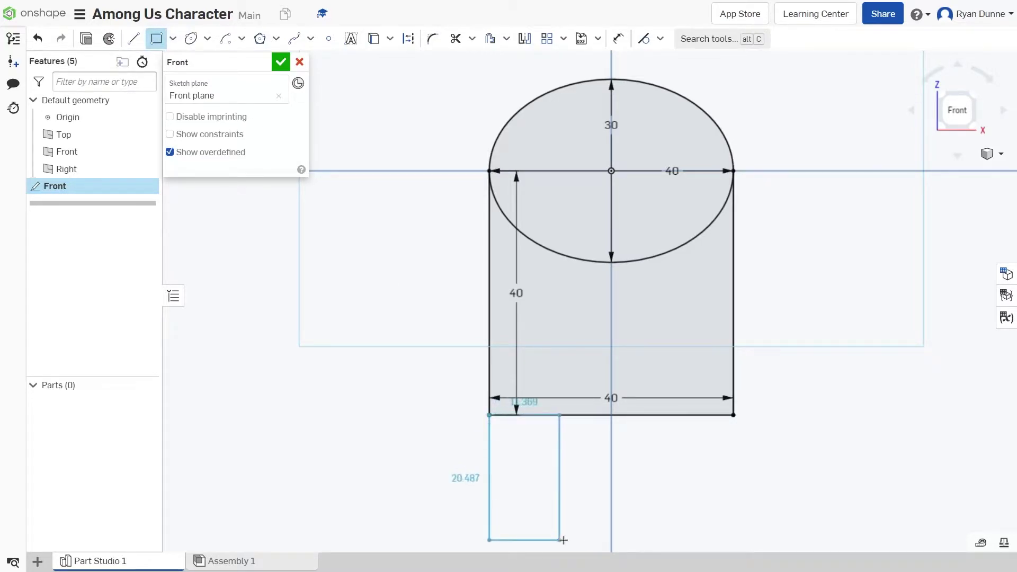
pyautogui.click(590, 543)
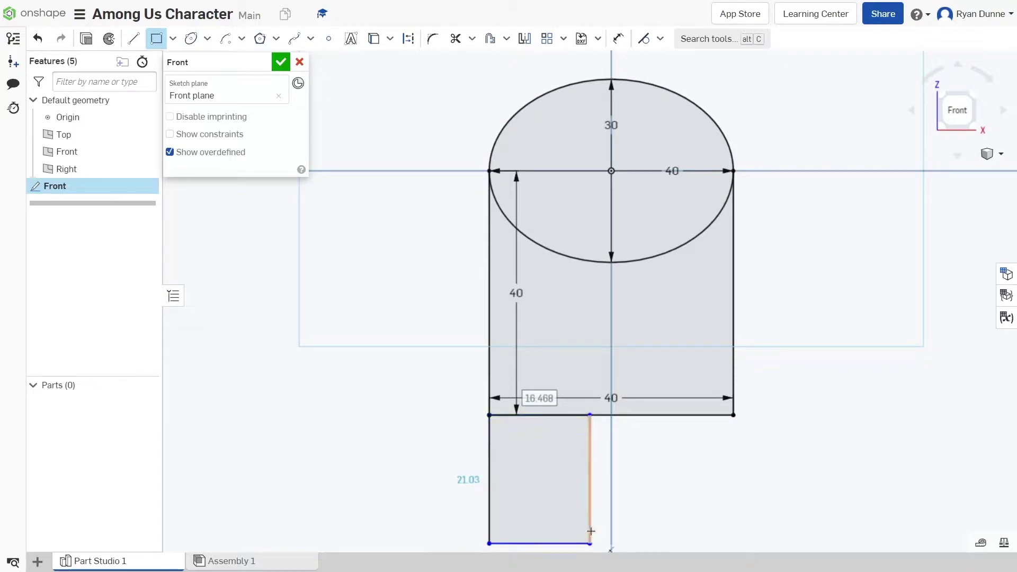
pyautogui.write('15')
pyautogui.press('Tab')
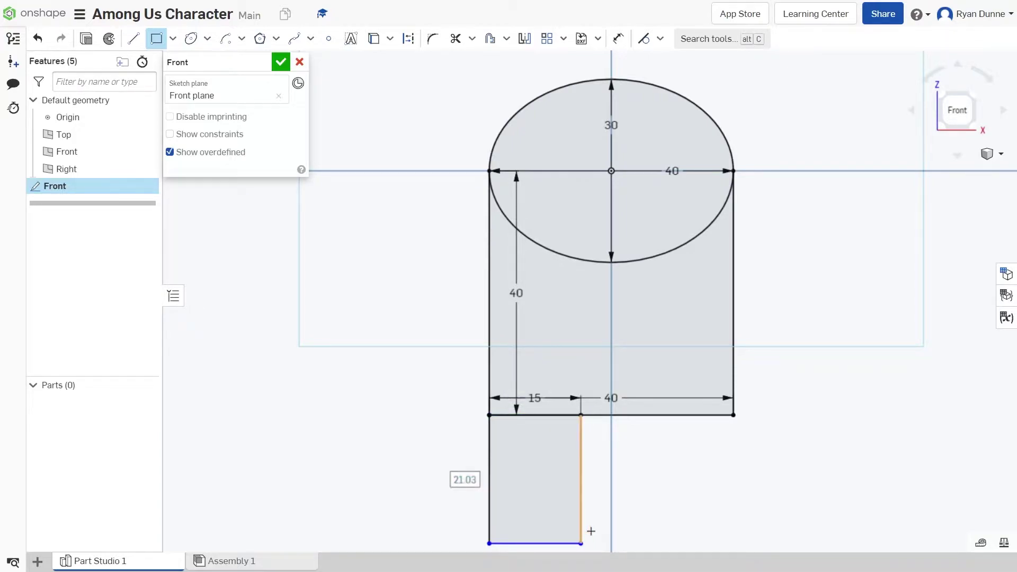
pyautogui.write('20')
pyautogui.press('Return')
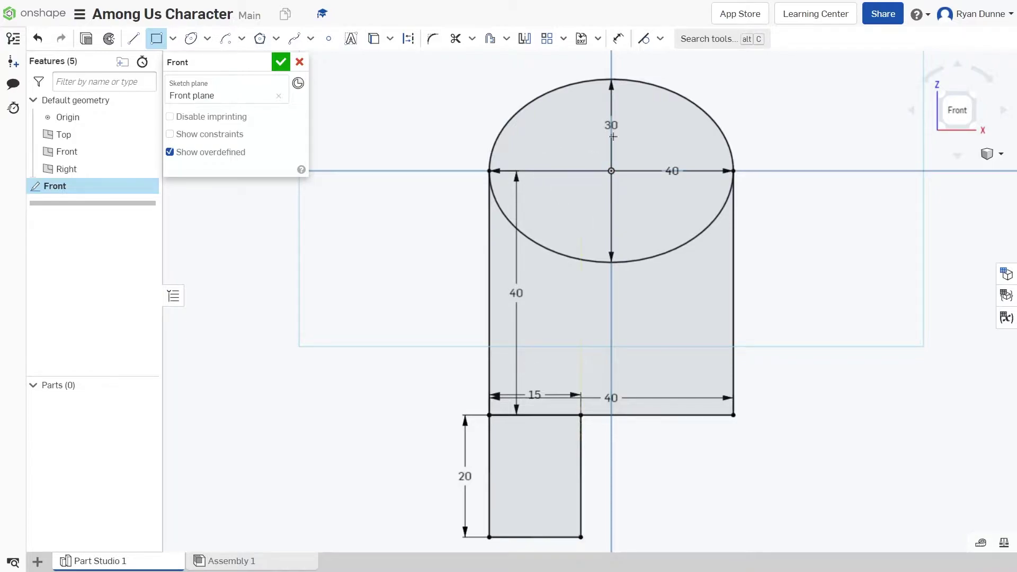
# Step: Mirror the left leg's edges across the vertical centre line to create the right leg
pyautogui.click(525, 41)
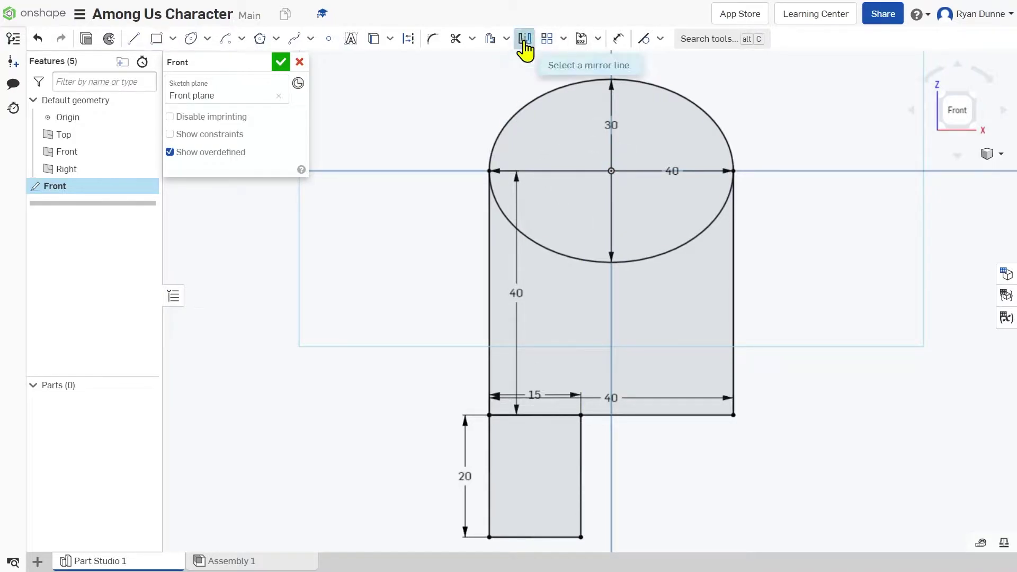
pyautogui.click(611, 482)
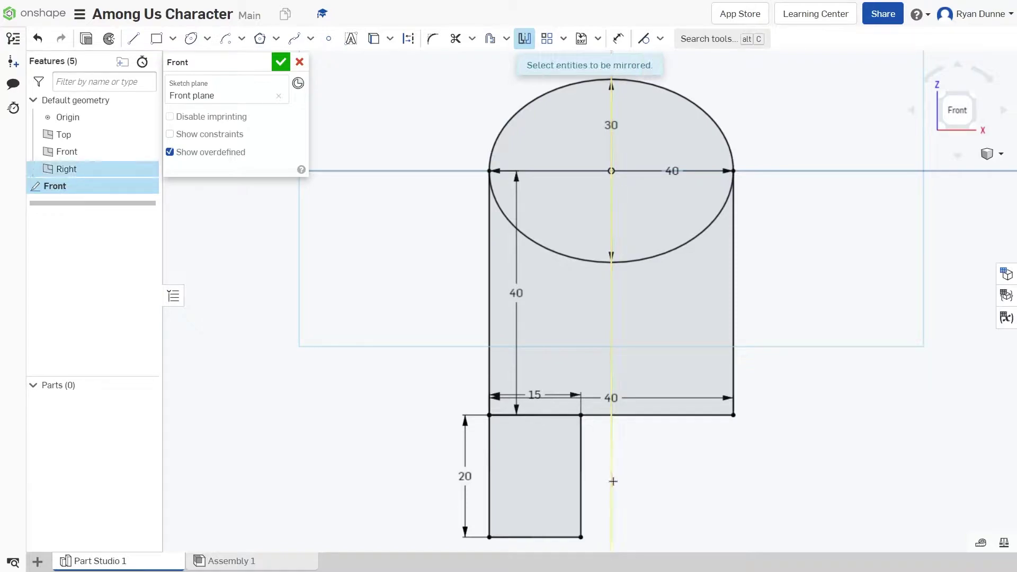
pyautogui.click(580, 501)
pyautogui.click(563, 537)
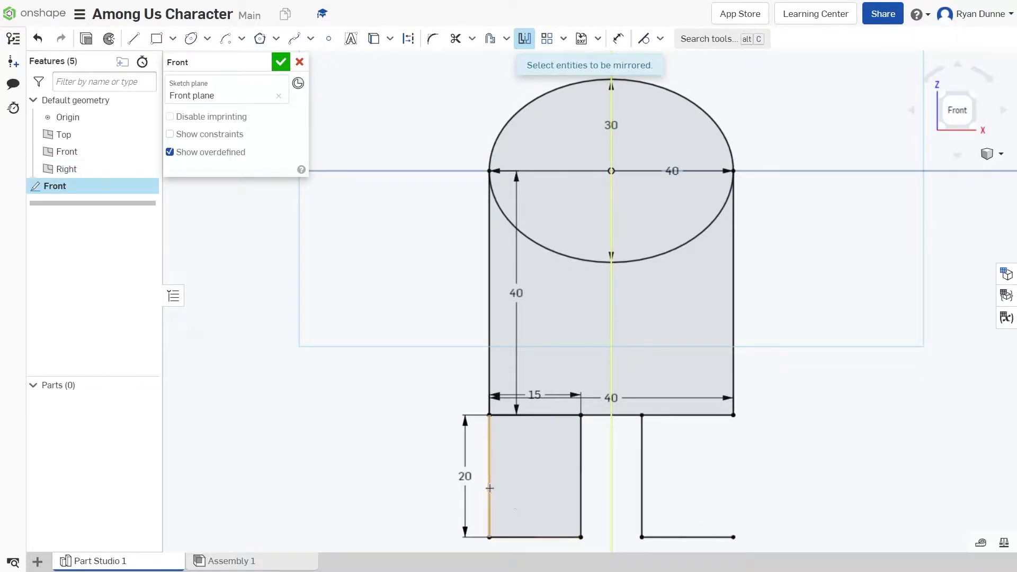
pyautogui.click(490, 482)
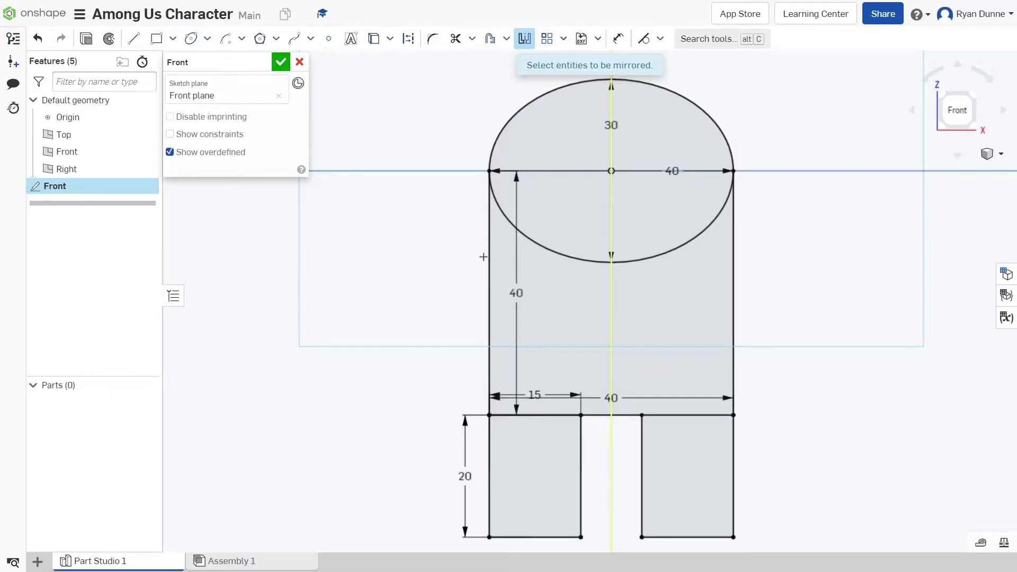
# Step: Trim the lines across the tops of both legs and finish the body sketch
pyautogui.click(459, 45)
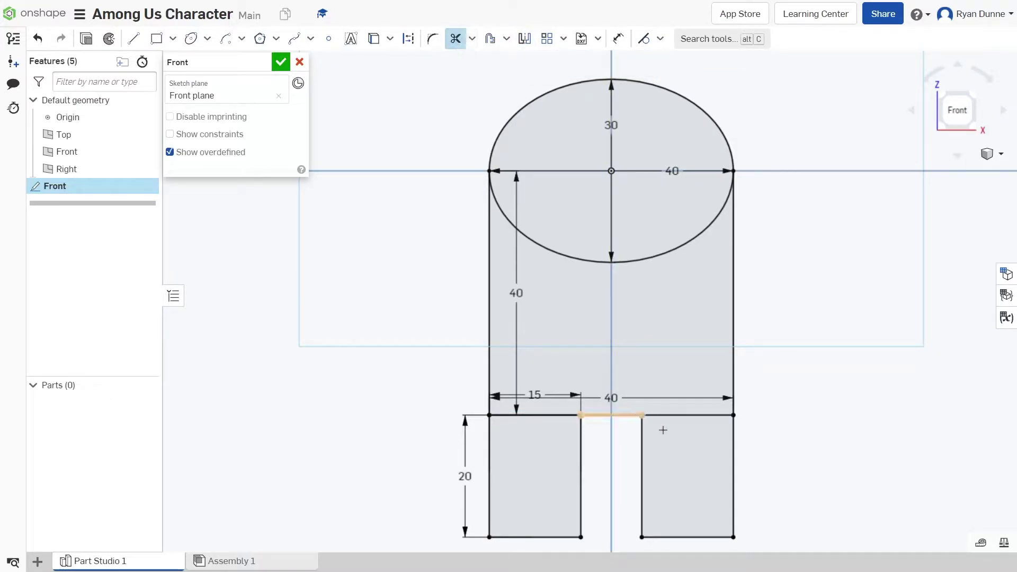
pyautogui.click(673, 416)
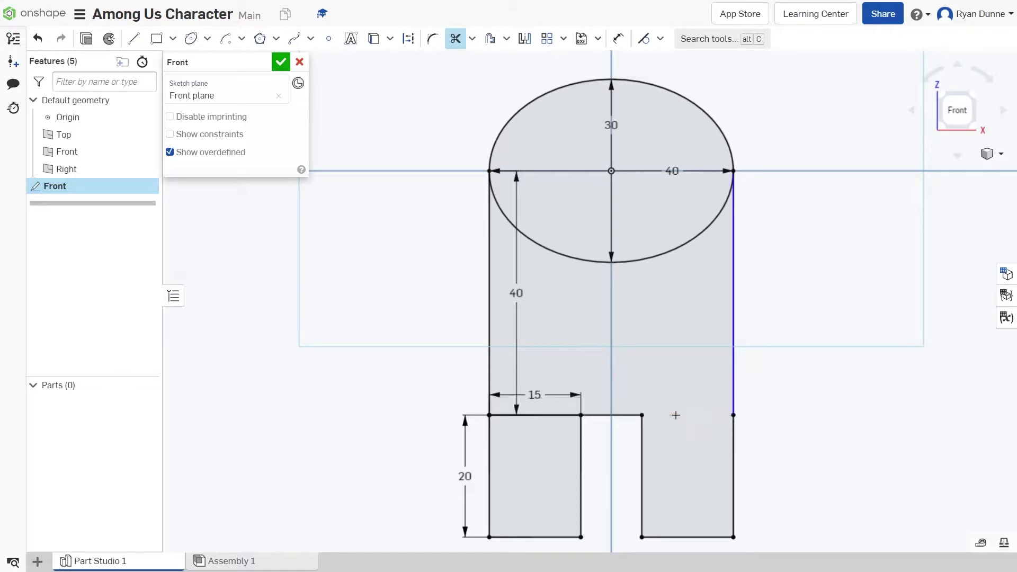
pyautogui.click(538, 416)
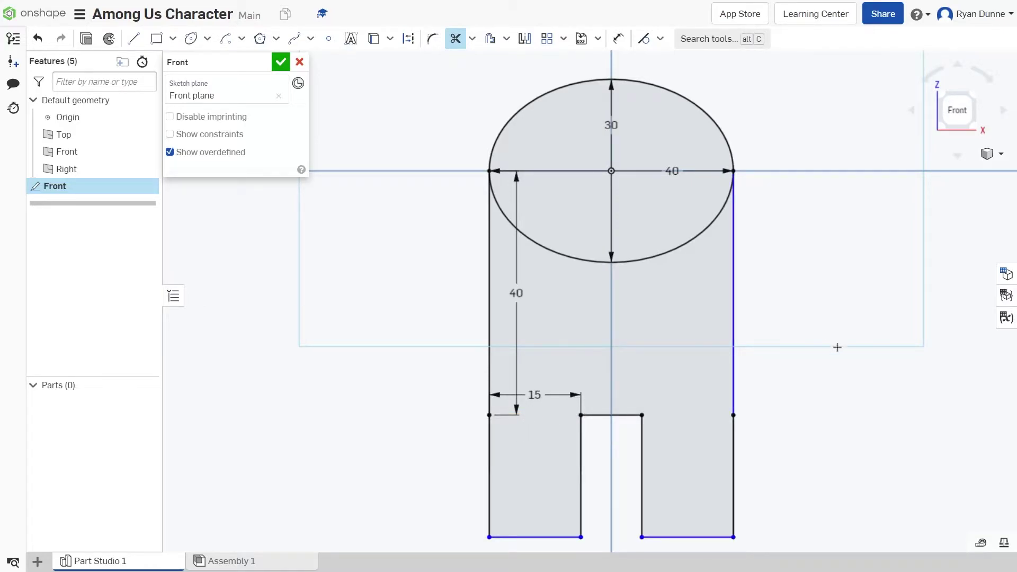
pyautogui.moveTo(843, 362); pyautogui.dragTo(828, 347, button='middle')
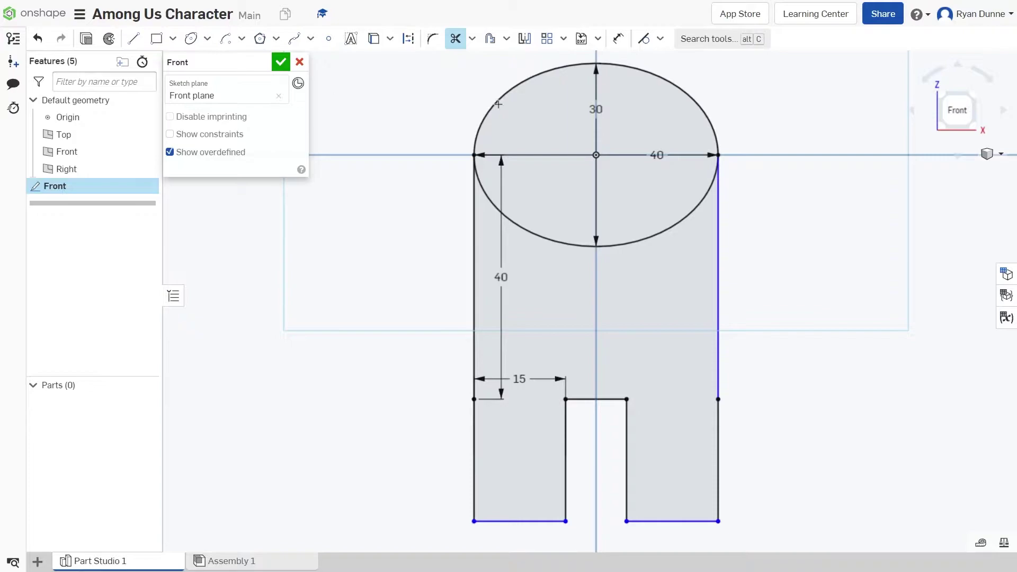
pyautogui.click(282, 63)
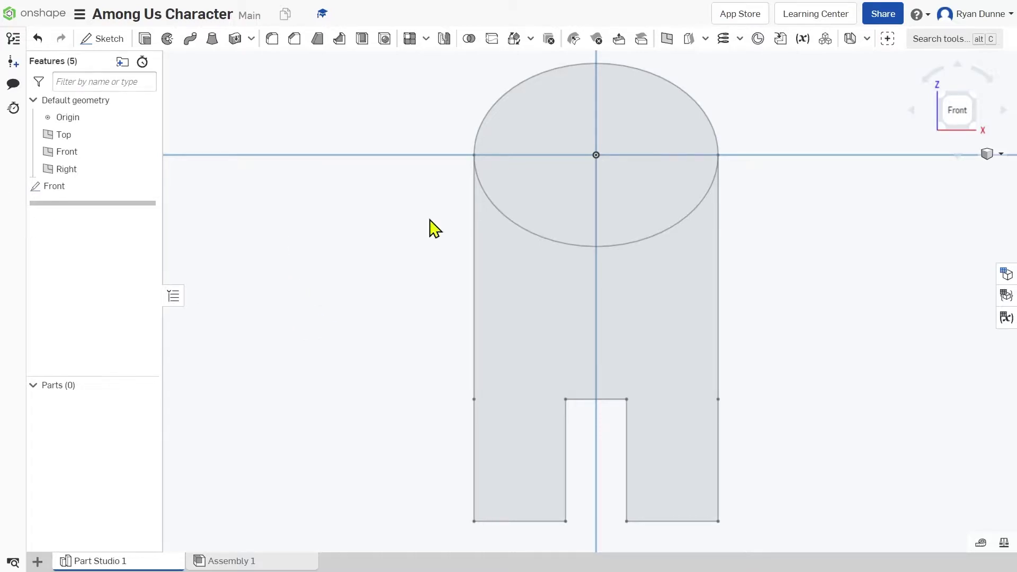
# Step: Start a new sketch named 'Goggles' on the Front plane
pyautogui.click(105, 45)
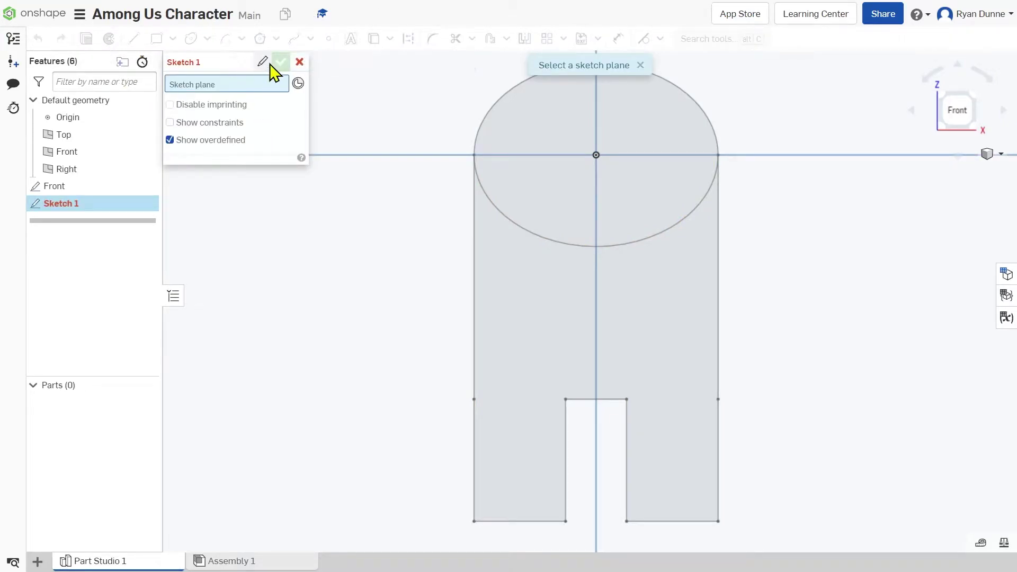
pyautogui.click(265, 62)
pyautogui.write('Goggles')
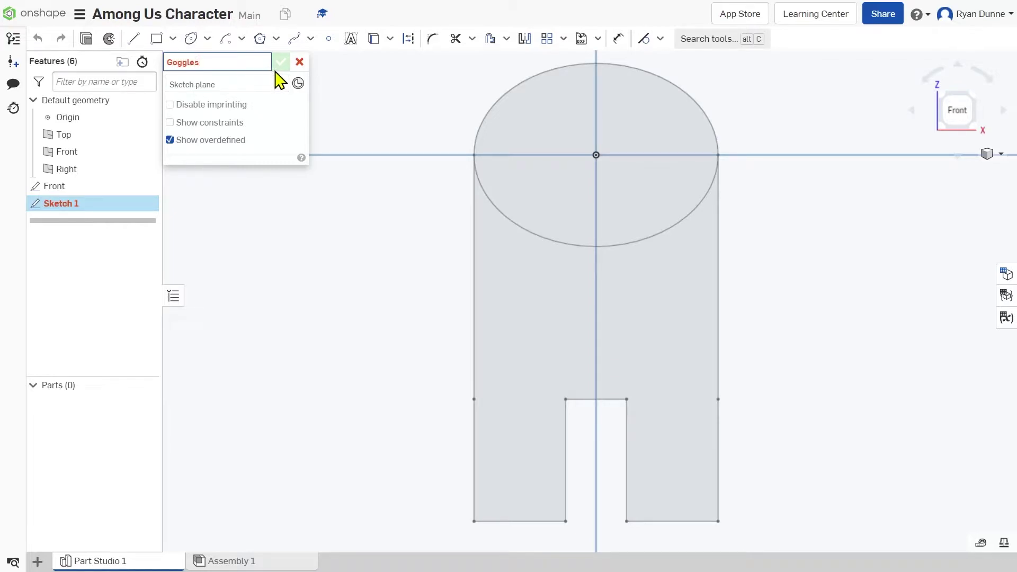
pyautogui.press('Return')
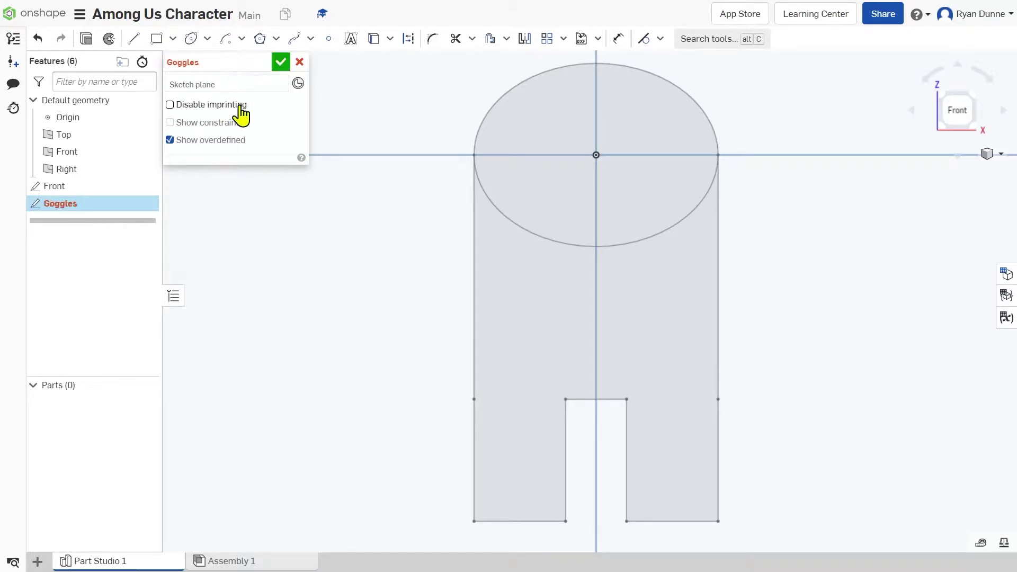
pyautogui.click(205, 86)
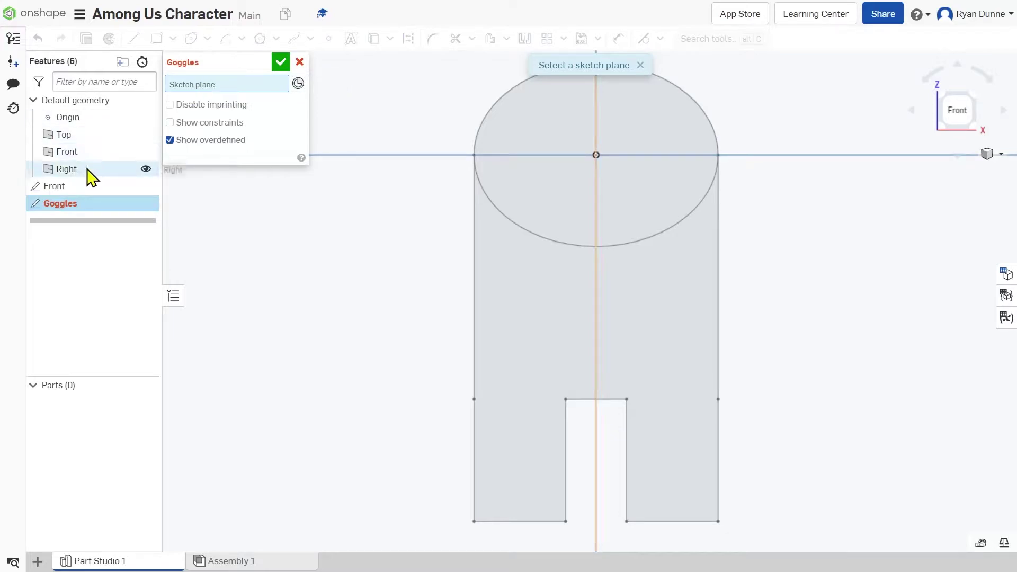
pyautogui.click(85, 153)
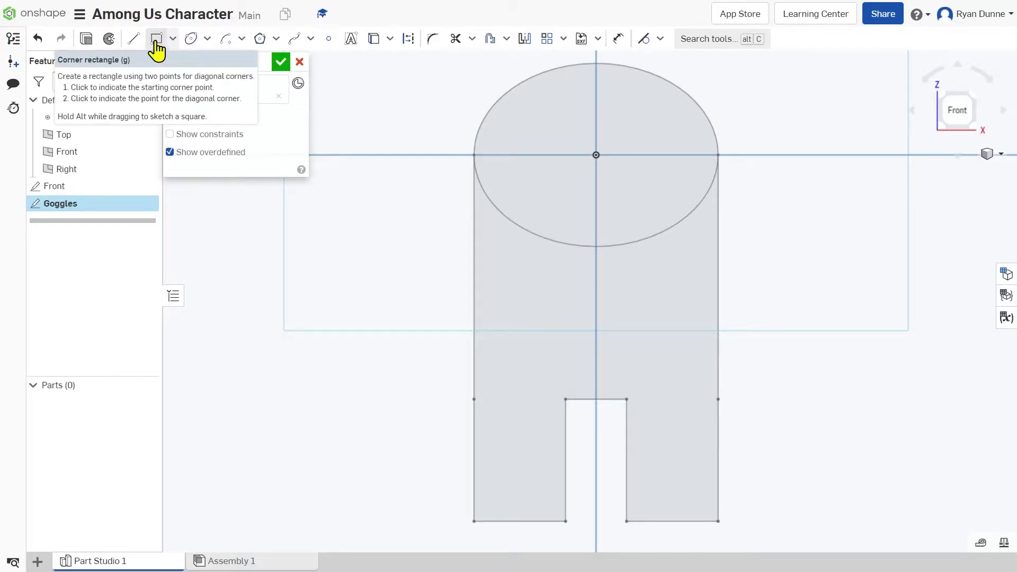
# Step: Draw a center-point rectangle at the origin, 25 wide and 15 tall
pyautogui.click(156, 40)
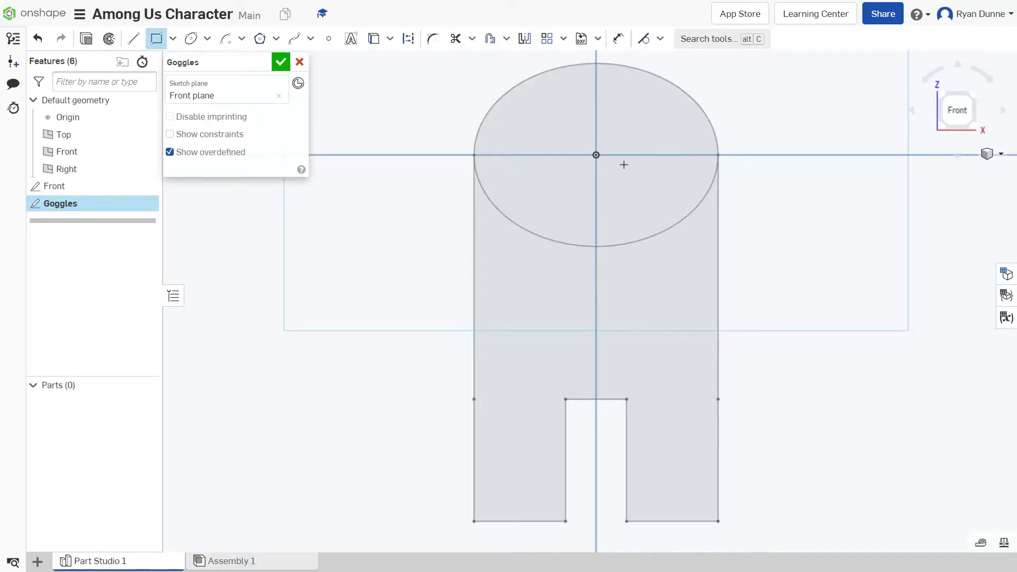
pyautogui.click(173, 39)
pyautogui.click(215, 84)
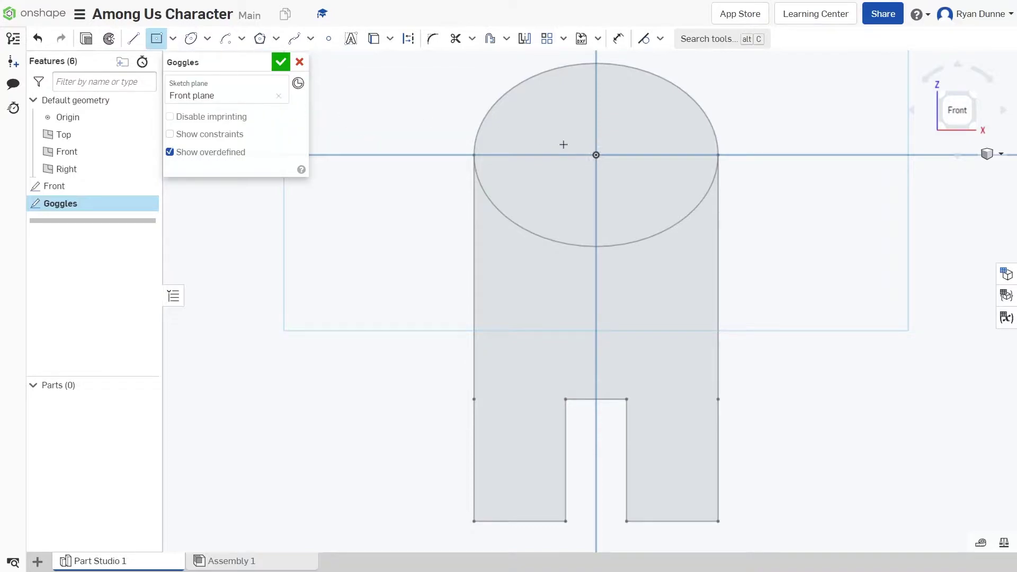
pyautogui.click(596, 155)
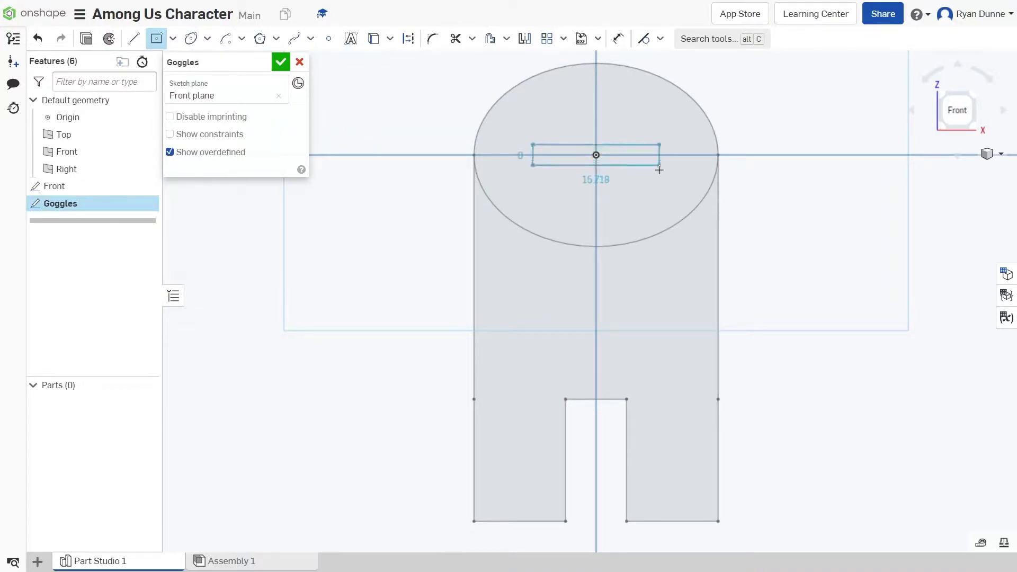
pyautogui.click(662, 202)
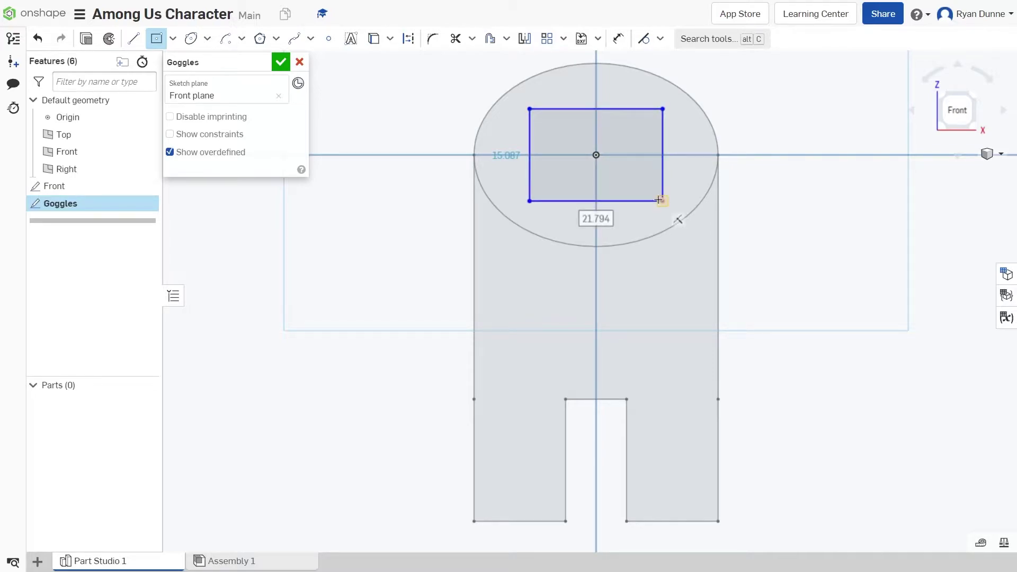
pyautogui.write('25')
pyautogui.press('Tab')
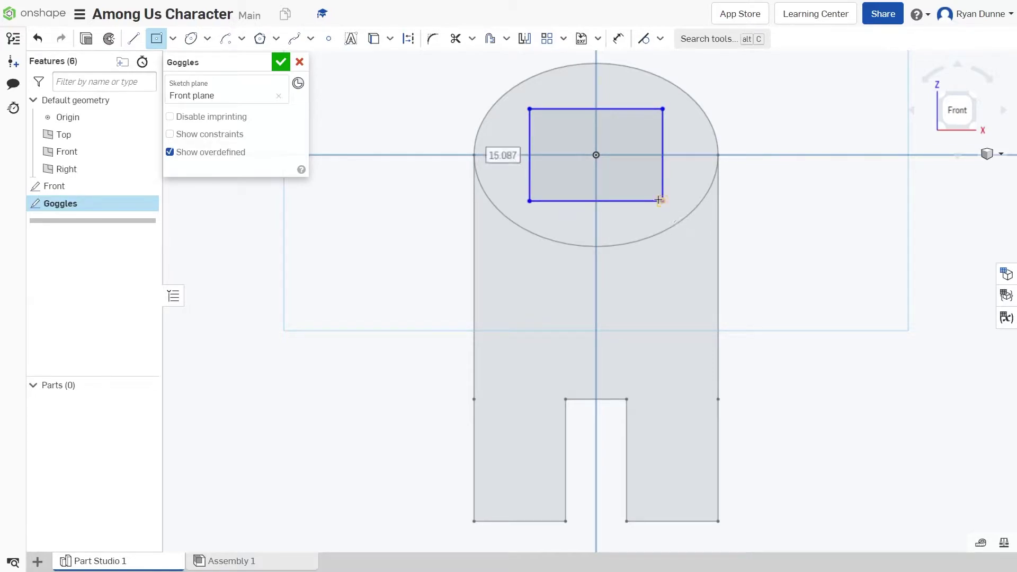
pyautogui.write('15')
pyautogui.press('Return')
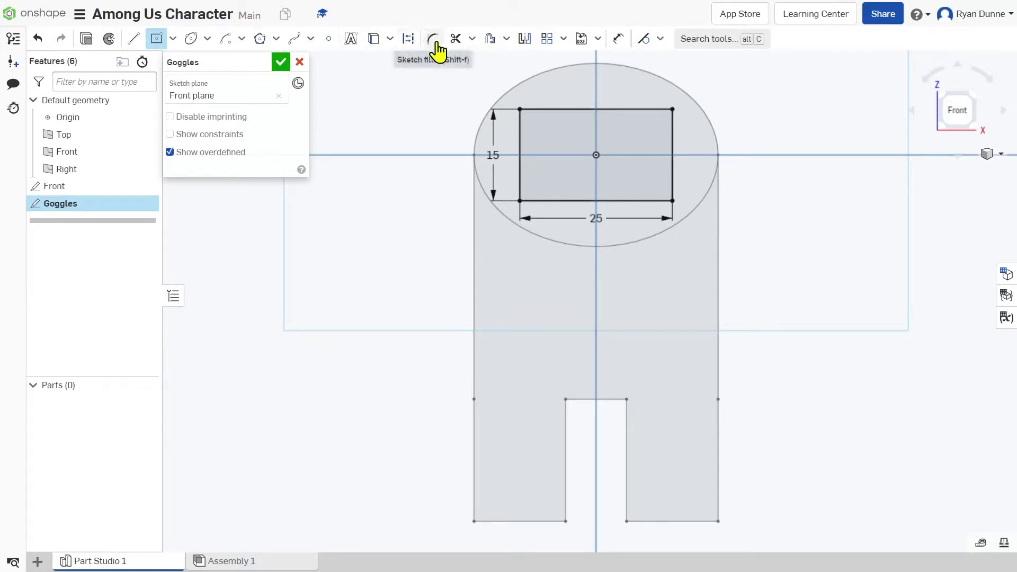
# Step: Fillet the goggles rectangle's top-left corner with a 7 mm radius
pyautogui.click(434, 41)
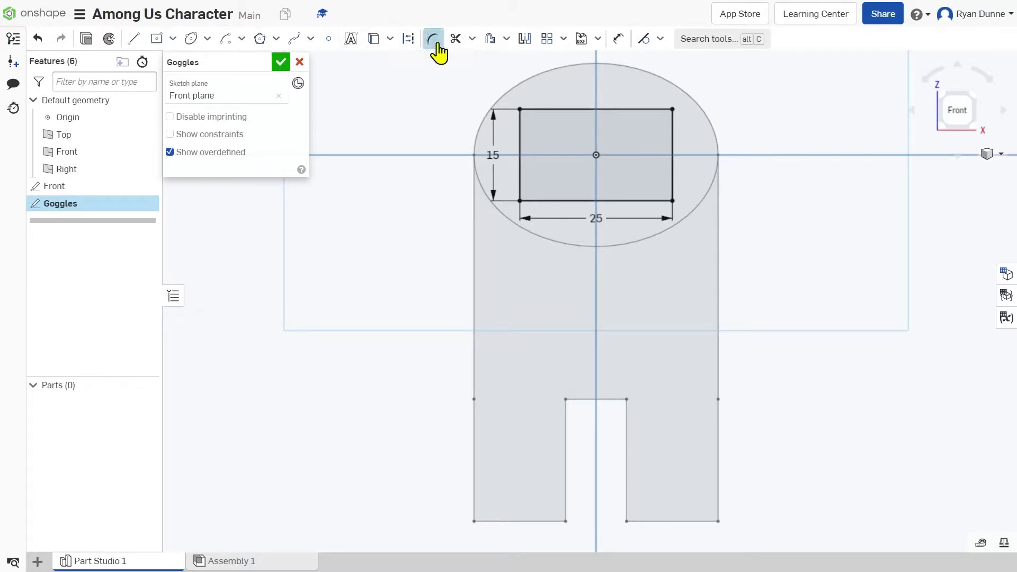
pyautogui.click(521, 133)
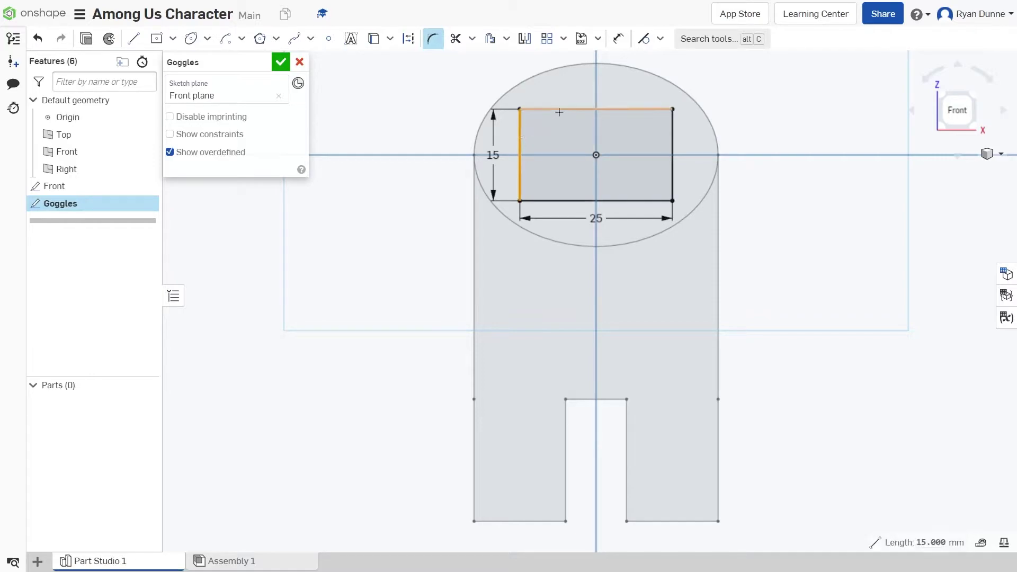
pyautogui.click(559, 111)
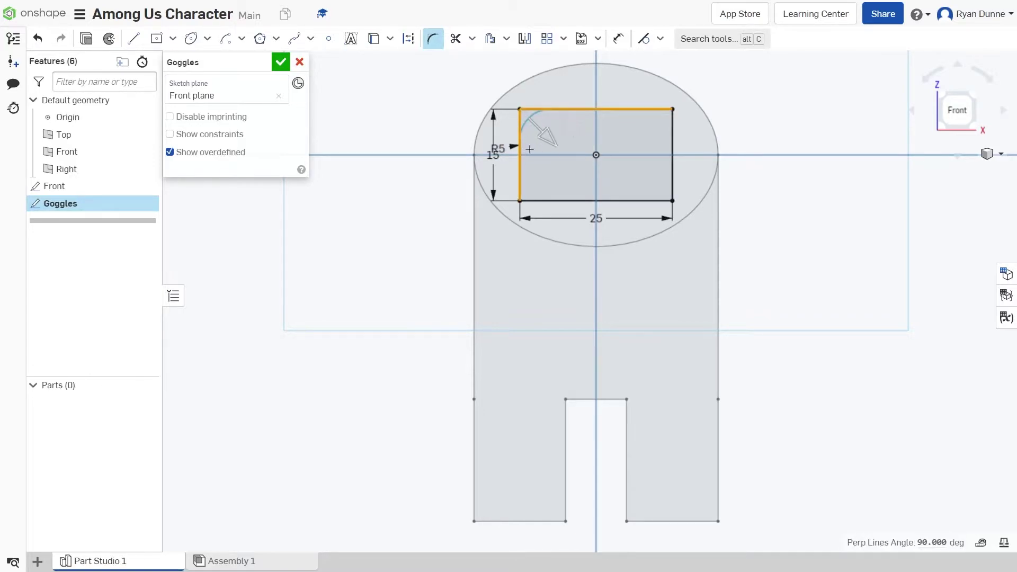
pyautogui.scroll(3, 538, 154)
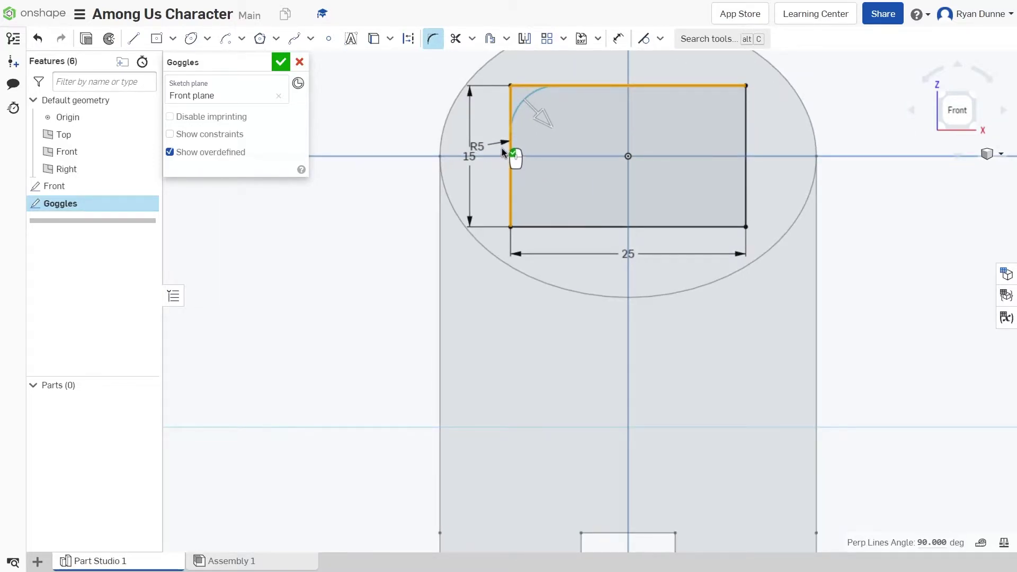
pyautogui.moveTo(545, 120); pyautogui.dragTo(550, 128)
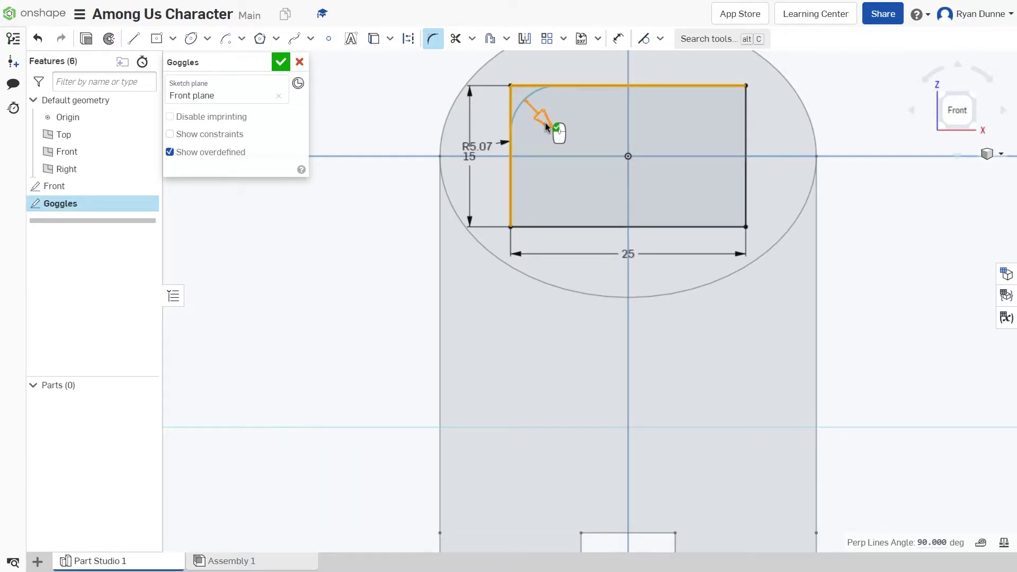
pyautogui.doubleClick(470, 147)
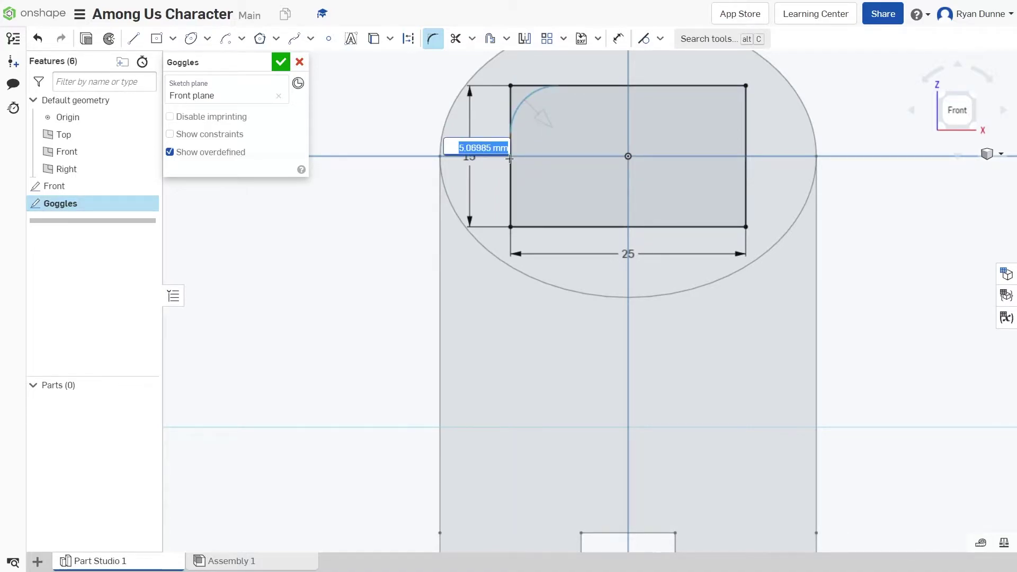
pyautogui.write('7')
pyautogui.press('Return')
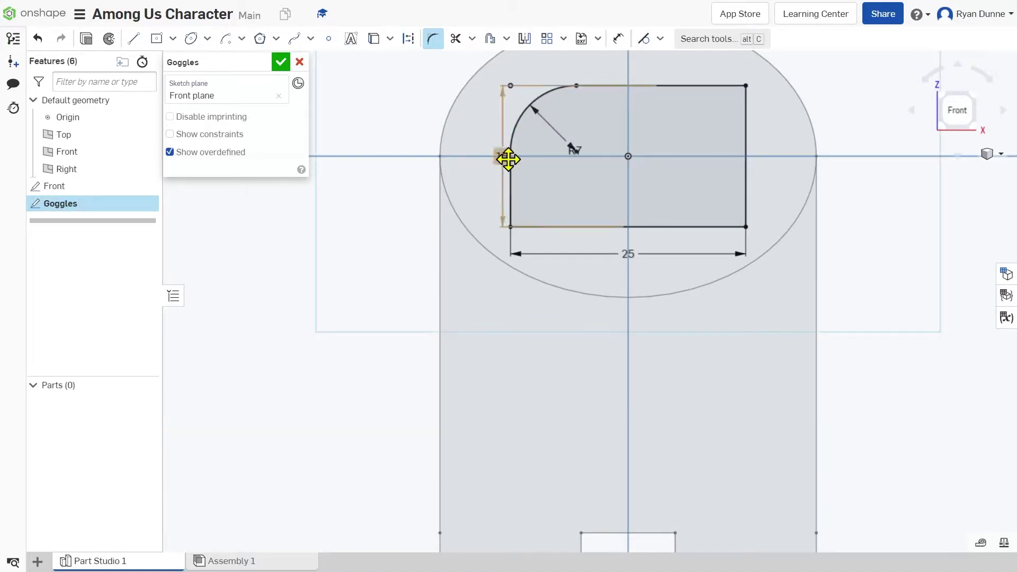
# Step: Fillet the top-right, bottom-right and bottom-left corners to match
pyautogui.click(714, 85)
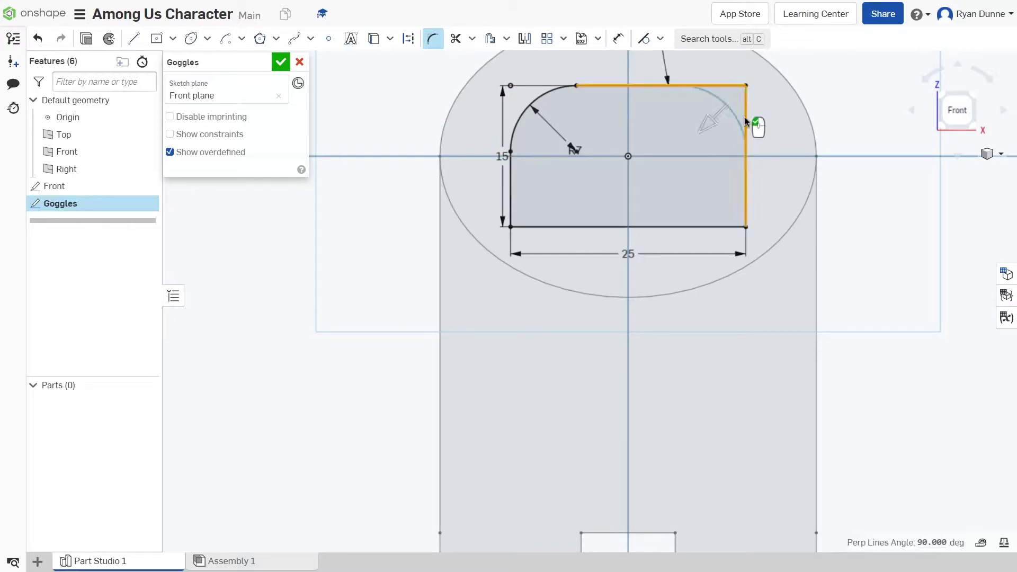
pyautogui.scroll(2, 726, 119)
pyautogui.scroll(-3, 737, 136)
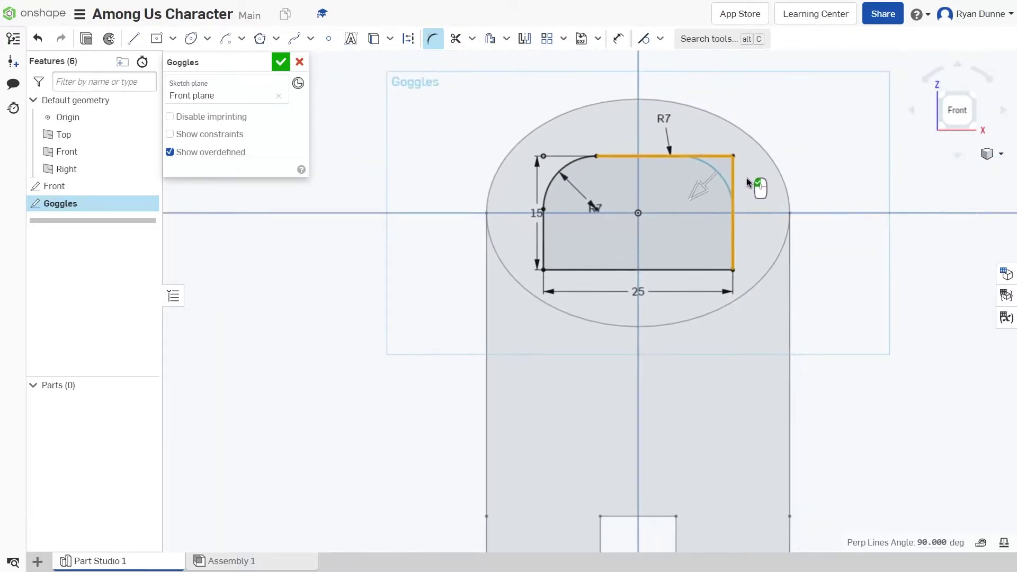
pyautogui.click(739, 217)
pyautogui.scroll(3, 740, 225)
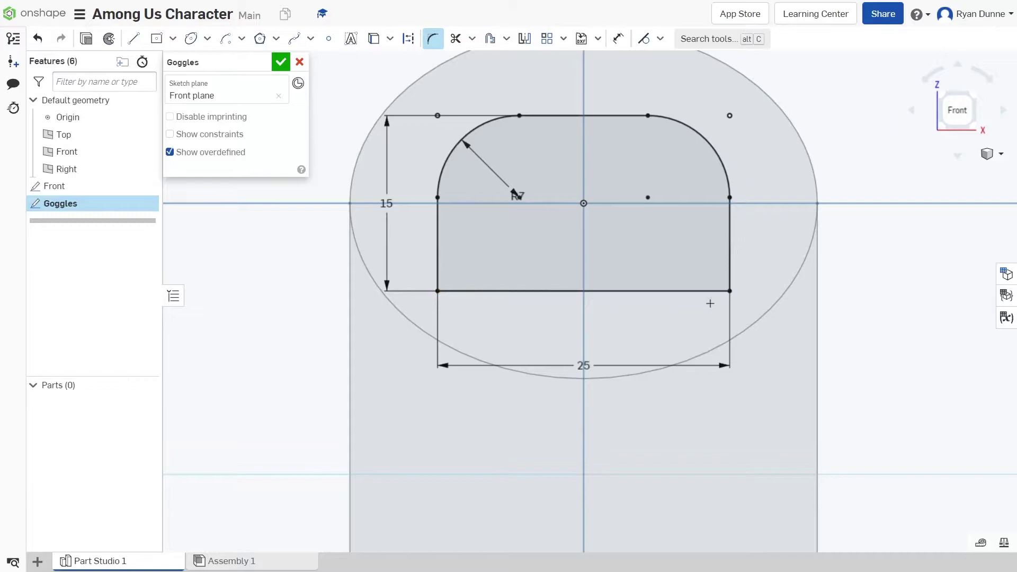
pyautogui.click(729, 254)
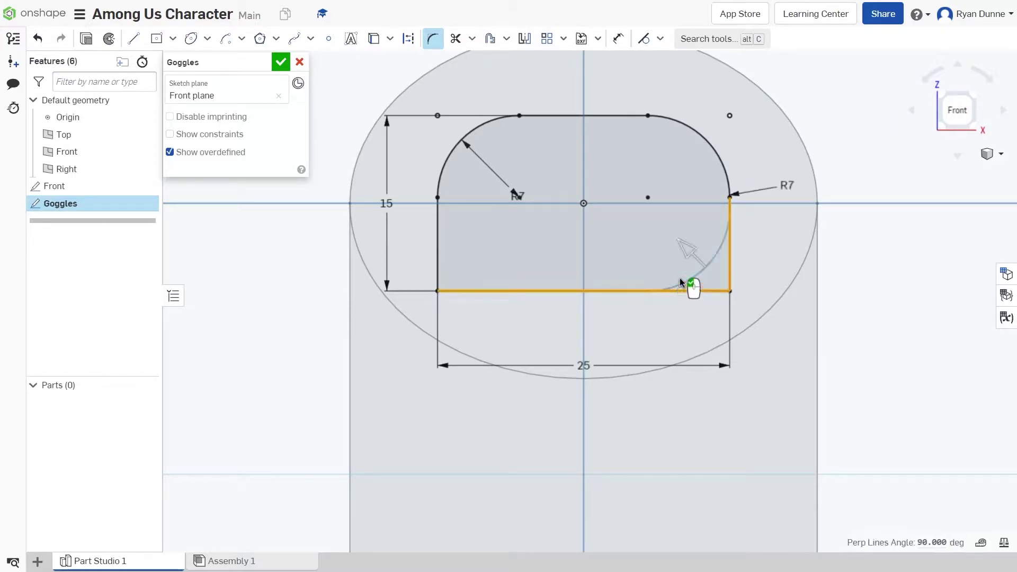
pyautogui.click(681, 281)
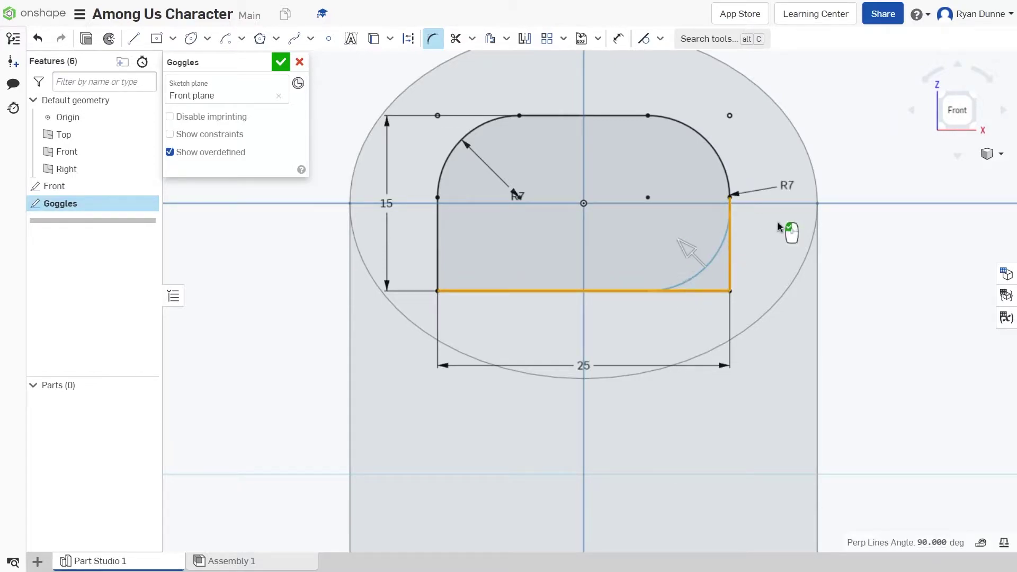
pyautogui.click(438, 249)
pyautogui.click(480, 290)
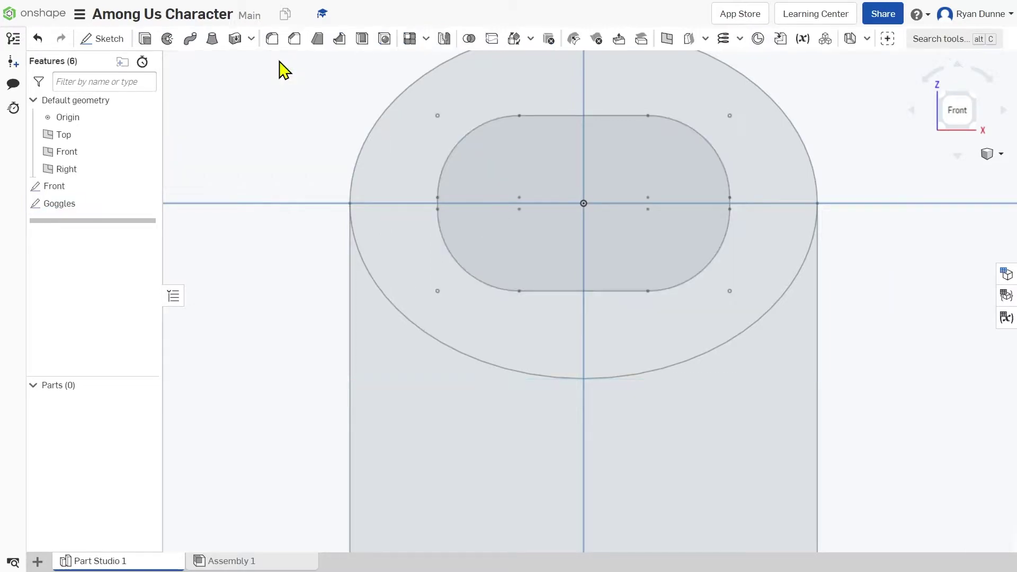
# Step: Create a Front-plane sketch named 'Backpack' and reopen it for editing
pyautogui.click(365, 142)
pyautogui.scroll(-4, 819, 169)
pyautogui.scroll(2, 816, 180)
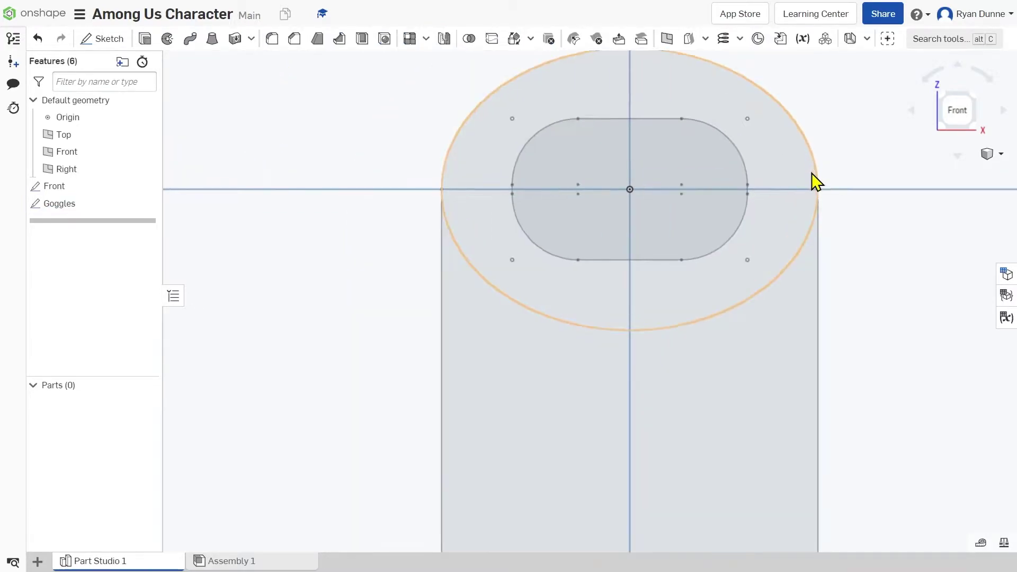
pyautogui.press('Escape')
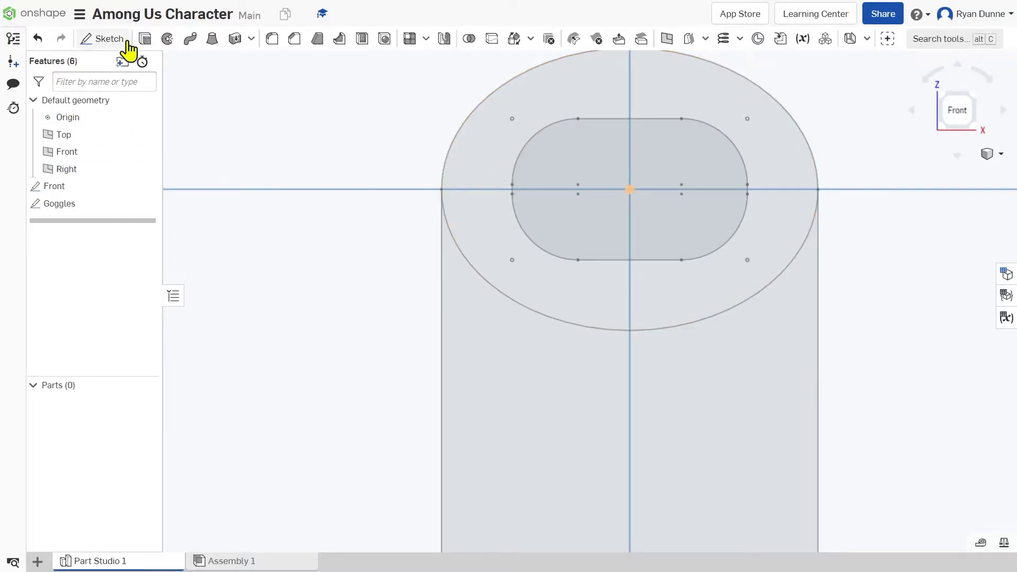
pyautogui.click(102, 42)
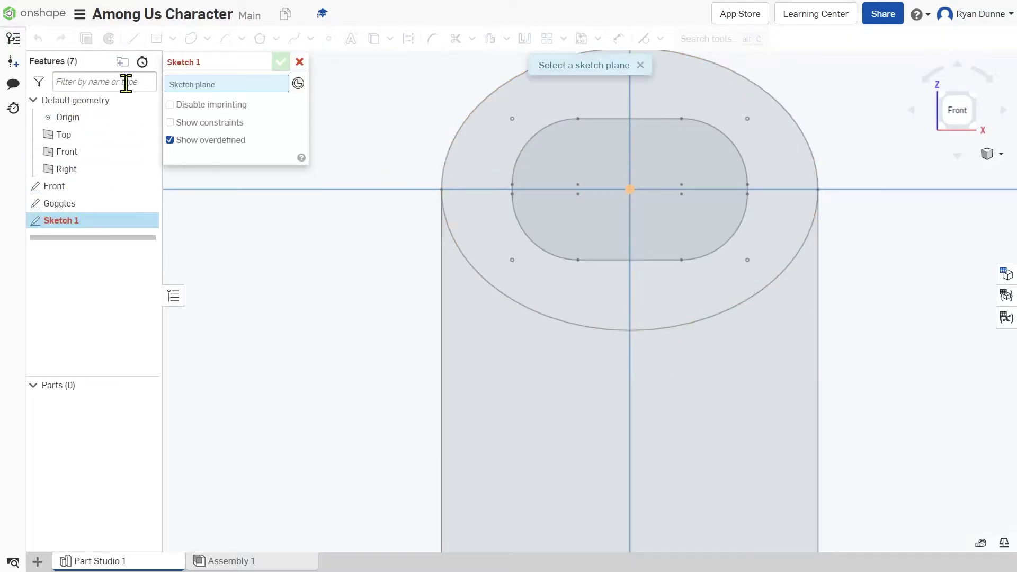
pyautogui.click(71, 153)
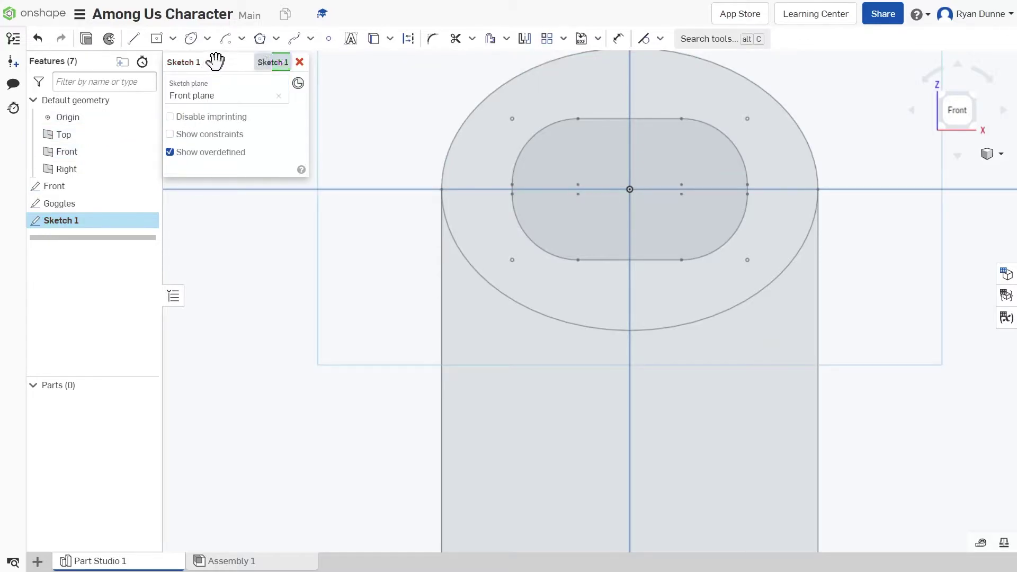
pyautogui.click(257, 63)
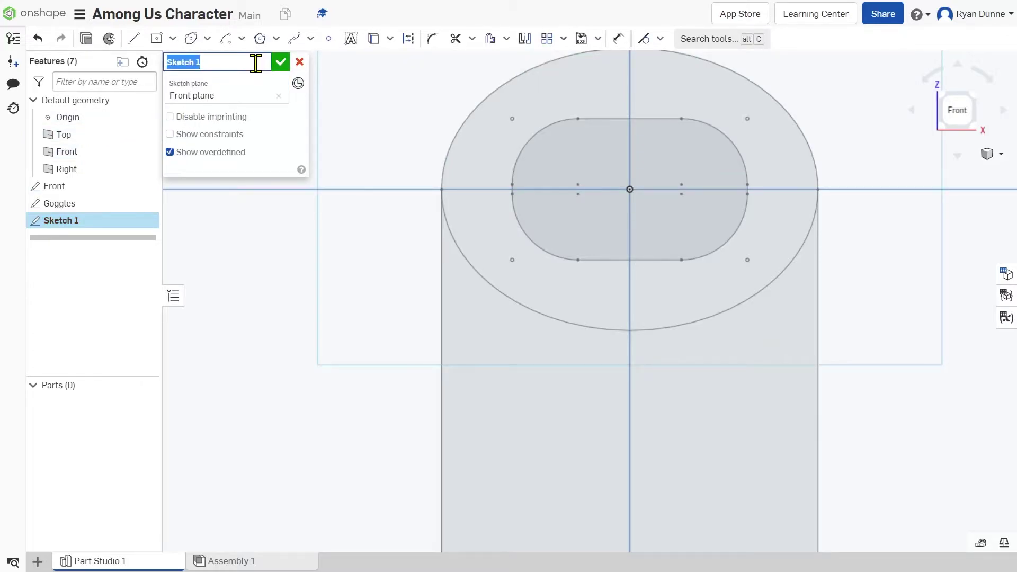
pyautogui.write('Backpack')
pyautogui.press('Return')
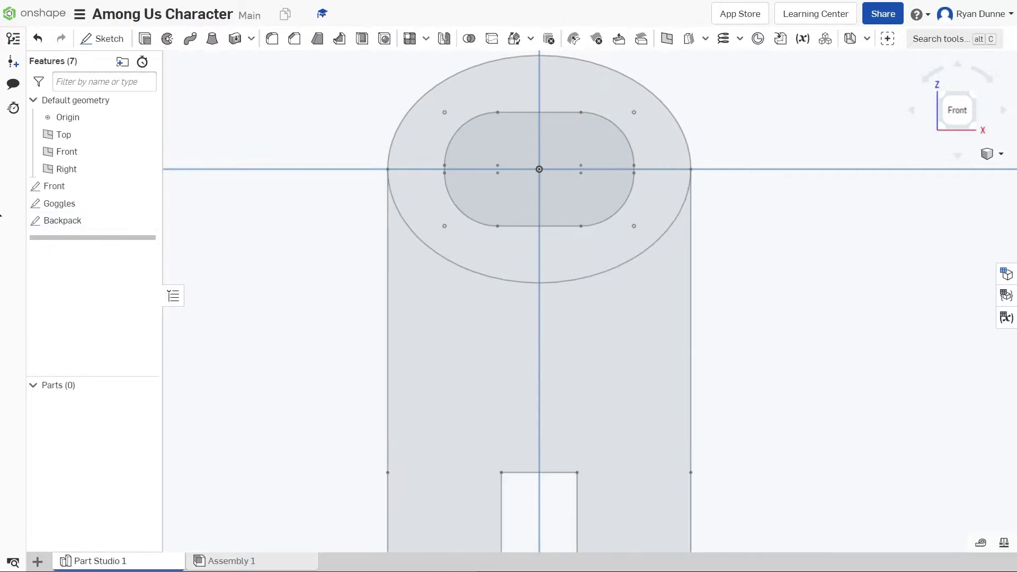
pyautogui.doubleClick(53, 223)
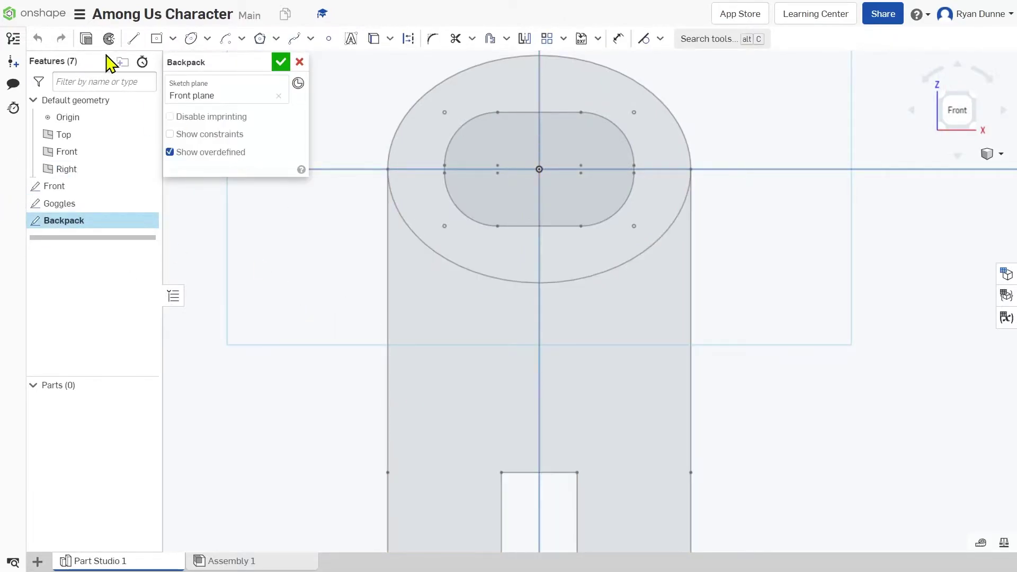
# Step: Draw a 4-long vertical line up from the sketch origin
pyautogui.click(157, 39)
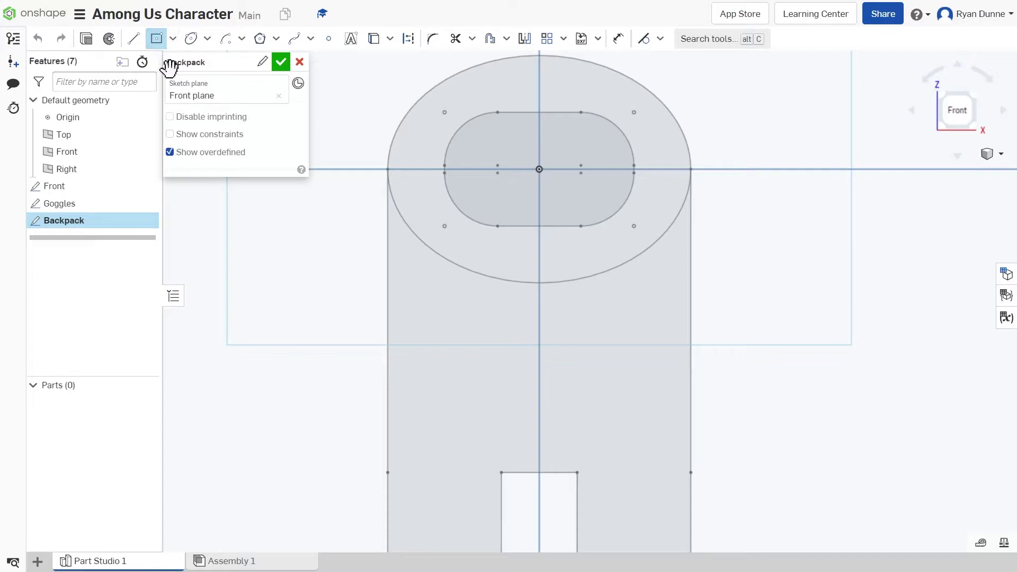
pyautogui.click(135, 39)
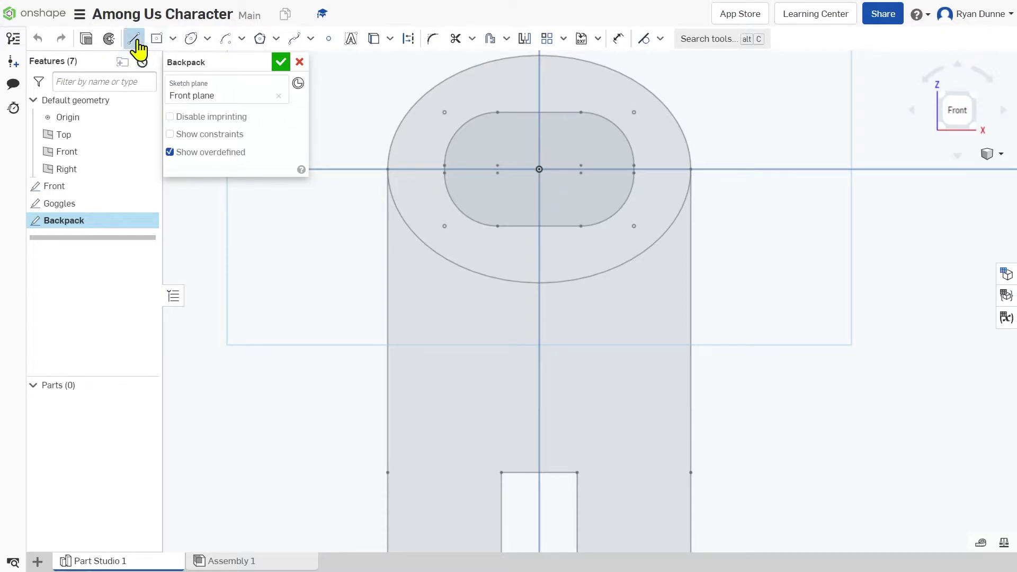
pyautogui.click(540, 170)
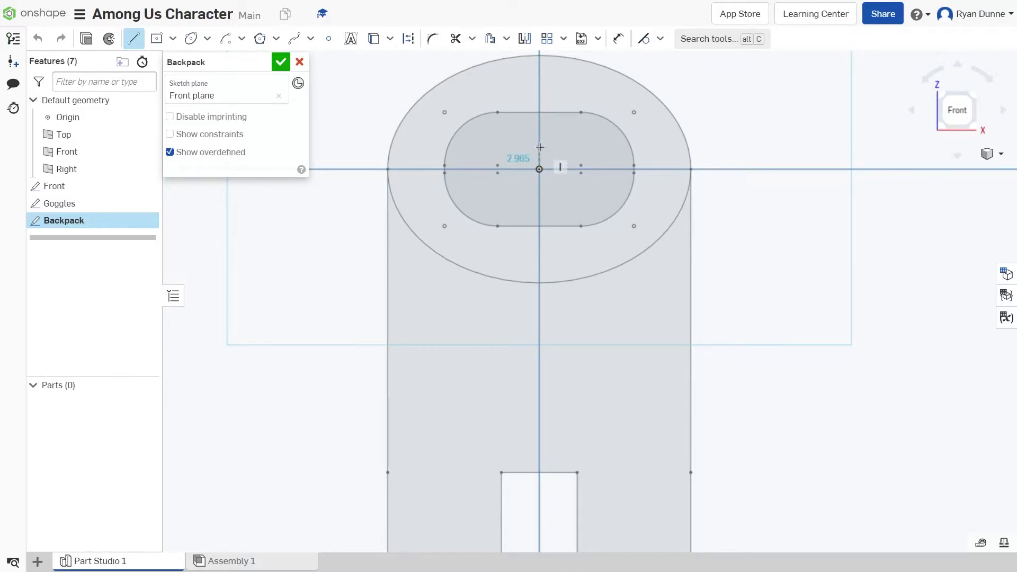
pyautogui.click(540, 147)
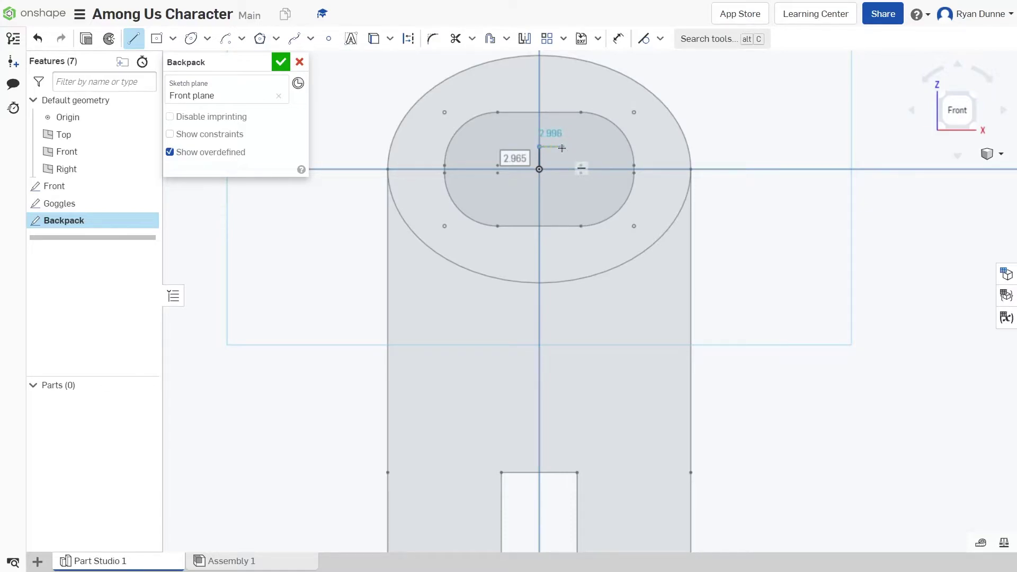
pyautogui.write('4')
pyautogui.press('Return')
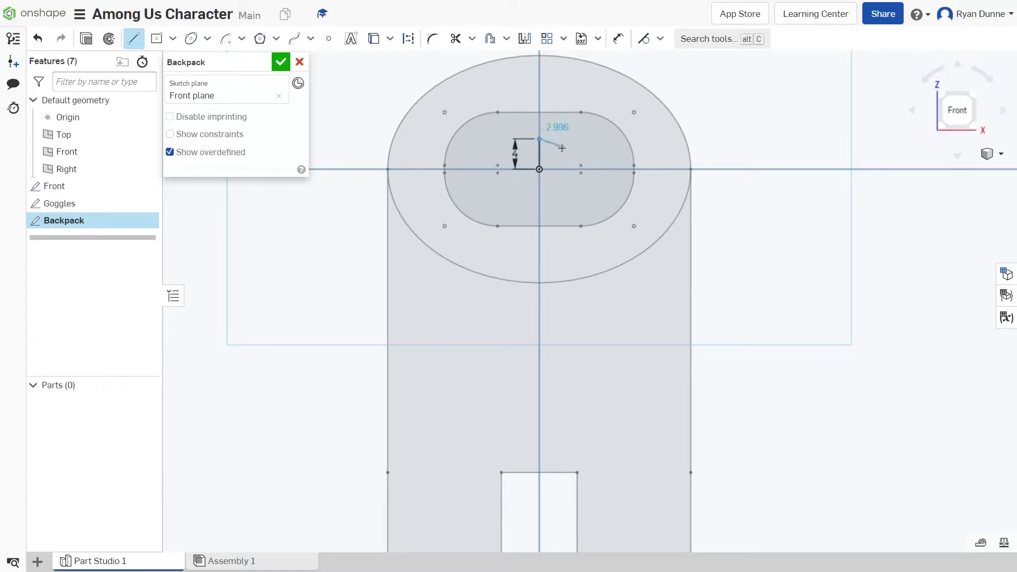
pyautogui.press('Escape')
# Step: Draw a 12.5-long horizontal line leftward from the vertical line's top
pyautogui.scroll(3, 567, 137)
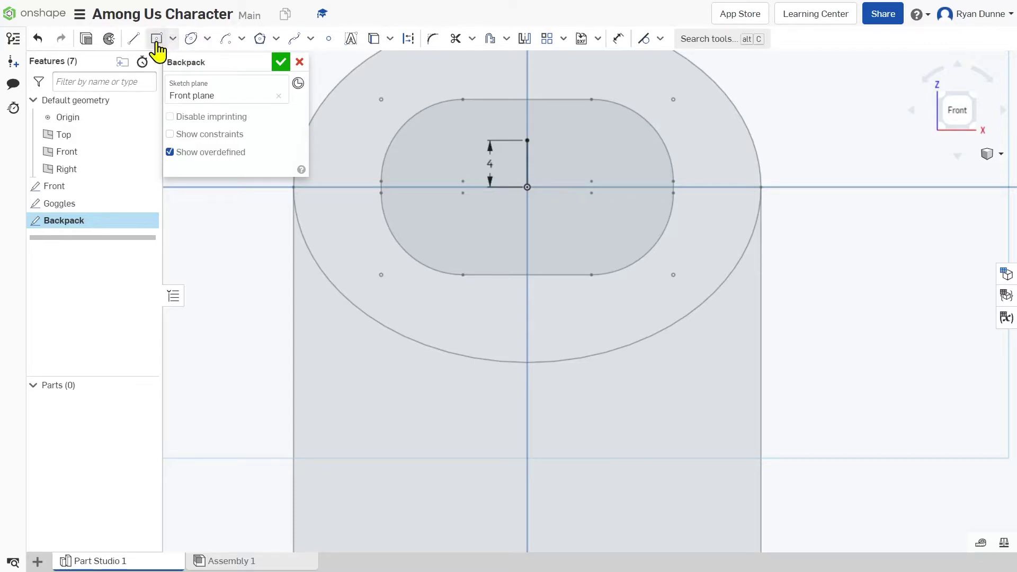
pyautogui.click(133, 39)
pyautogui.click(528, 141)
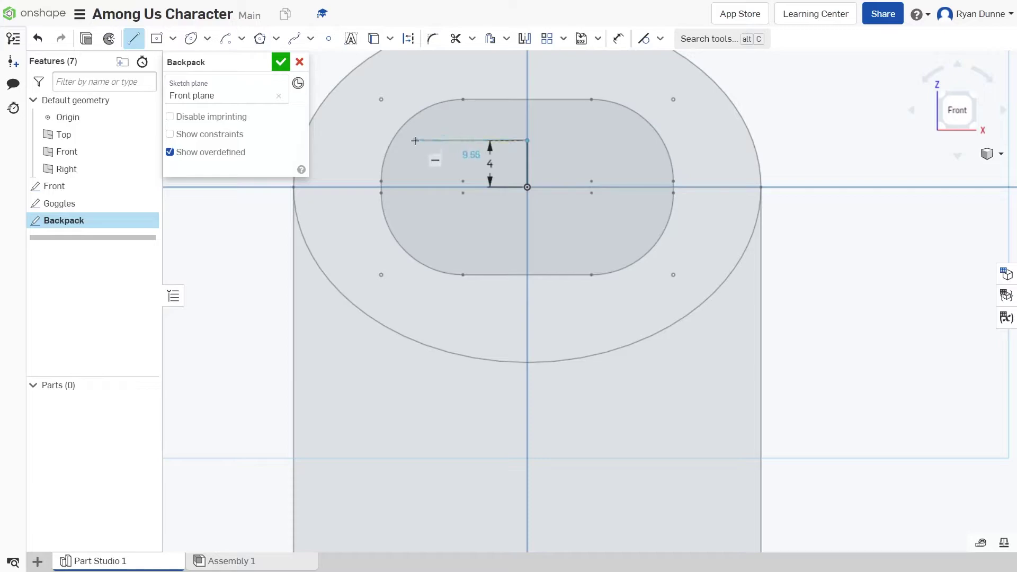
pyautogui.click(416, 140)
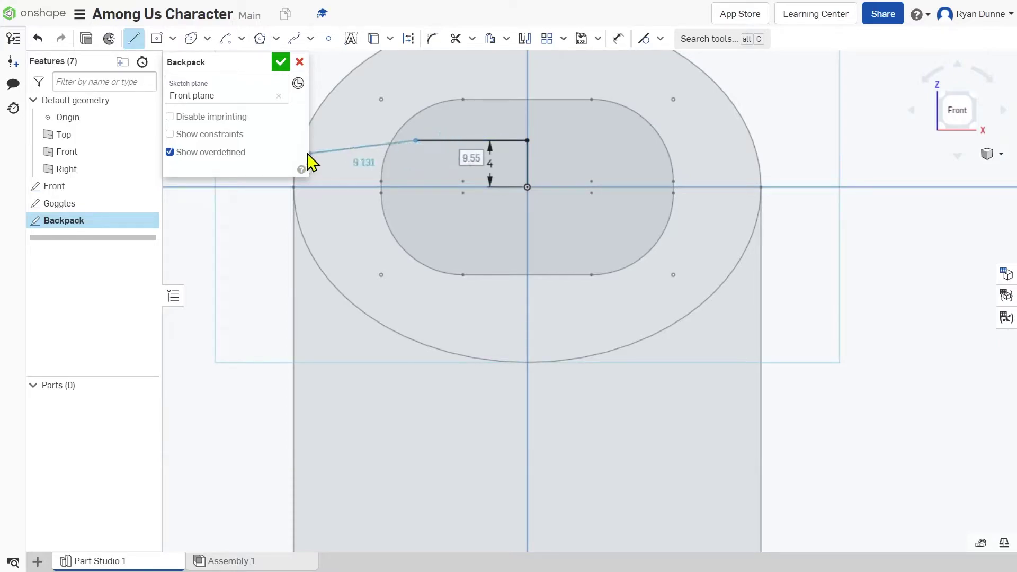
pyautogui.write('12')
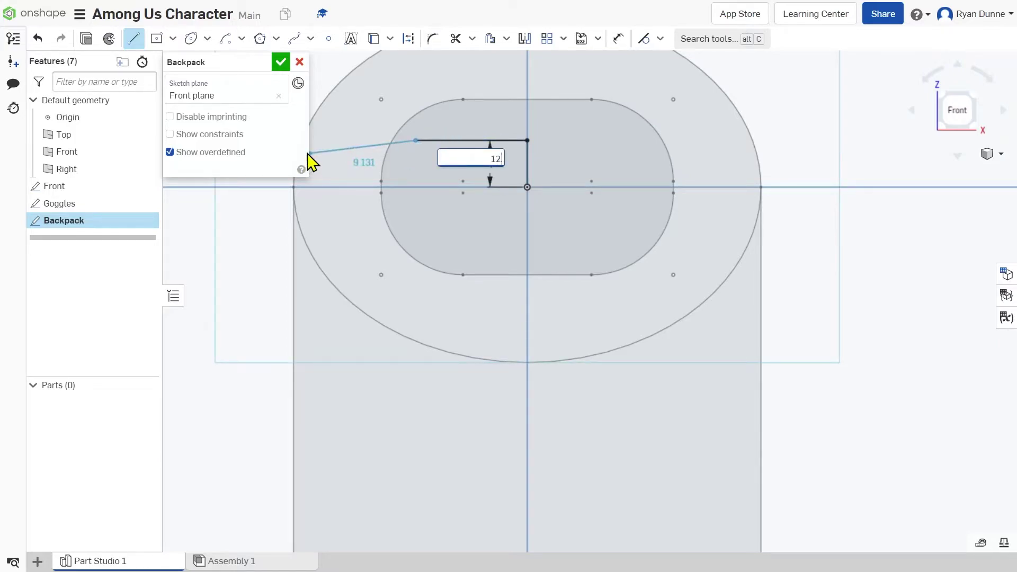
pyautogui.write('.5')
pyautogui.press('Return')
pyautogui.press('Escape')
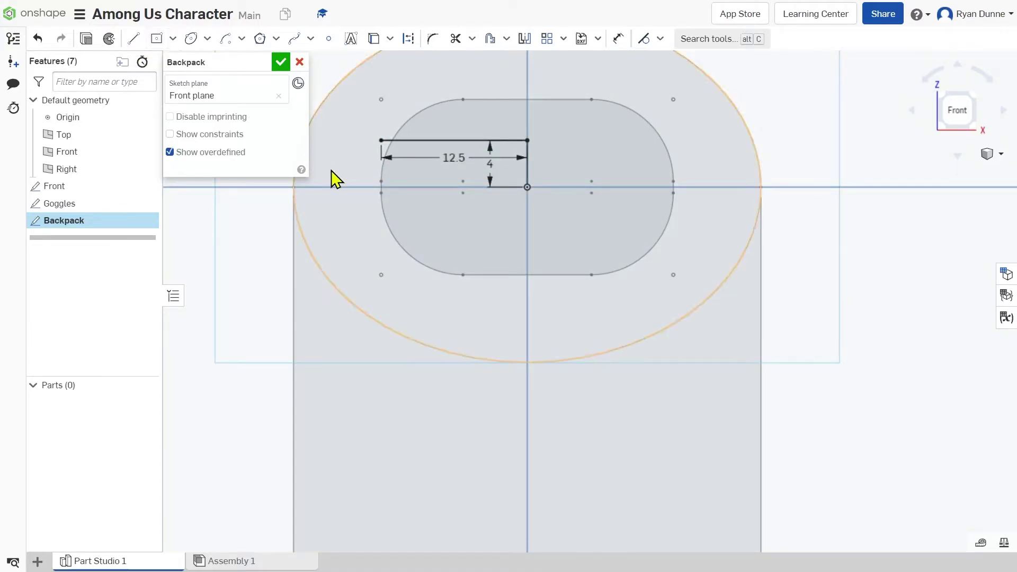
# Step: Draw a 25 by 25 corner rectangle hanging from the 12.5 line's left end
pyautogui.click(173, 39)
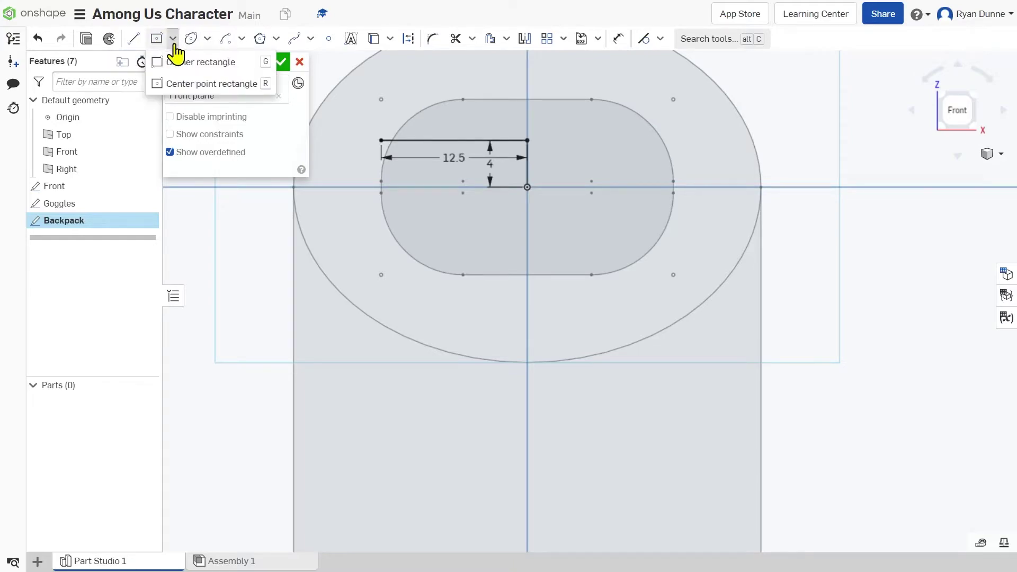
pyautogui.click(198, 62)
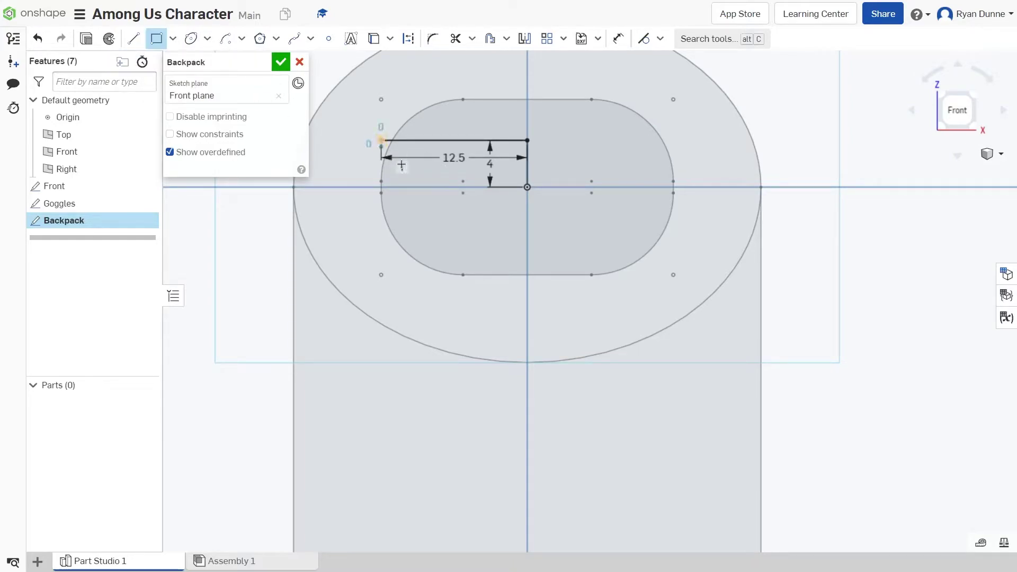
pyautogui.click(381, 141)
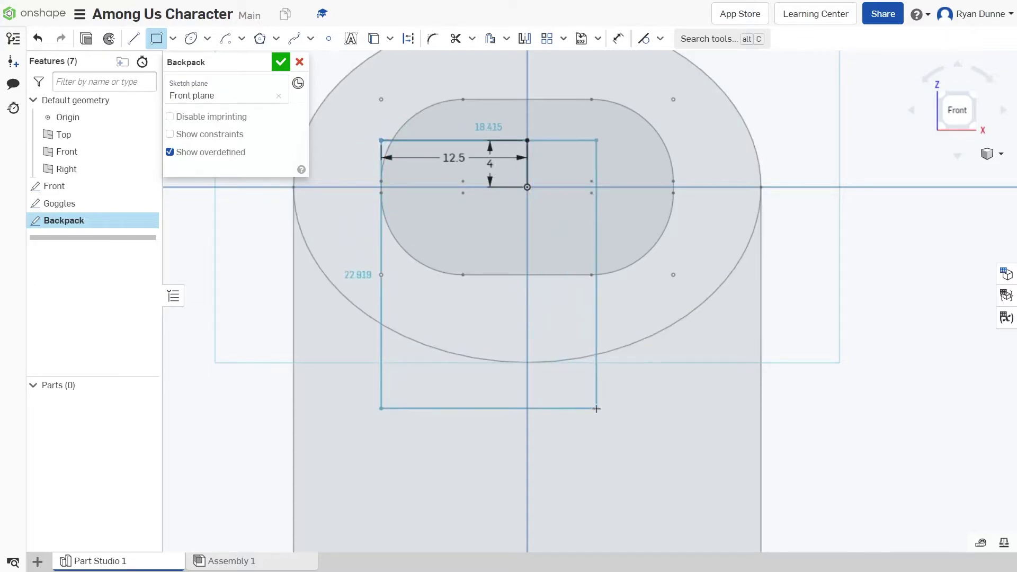
pyautogui.click(681, 407)
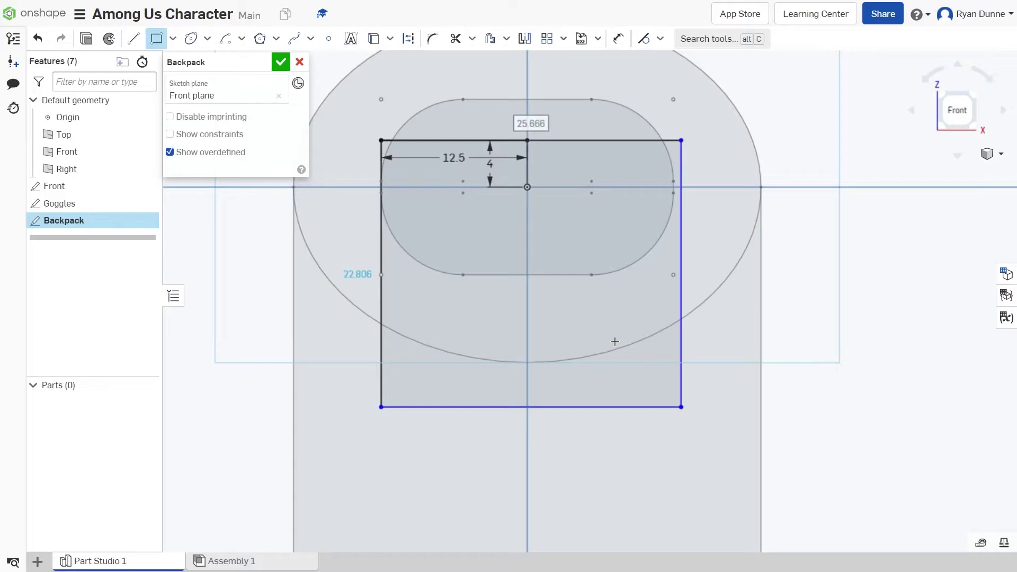
pyautogui.write('25')
pyautogui.press('Tab')
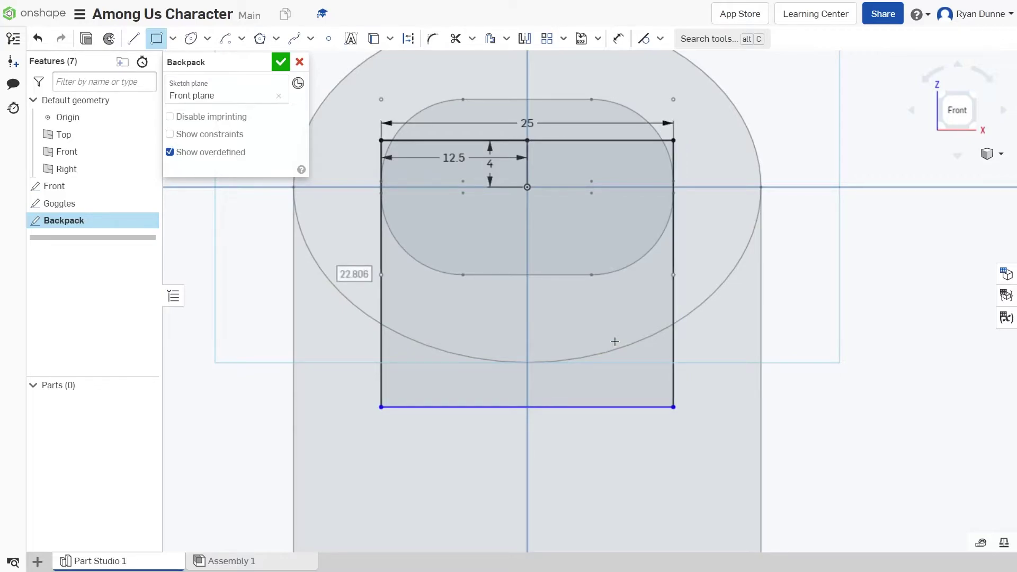
pyautogui.write('25')
pyautogui.press('Return')
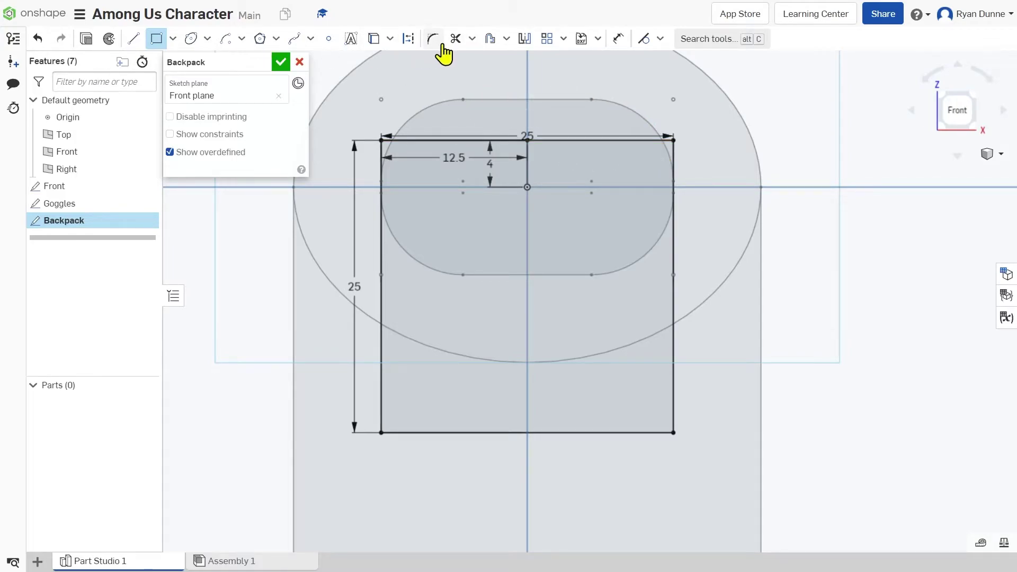
# Step: Trim away the vertical helper line above the origin, undoing the mistaken trims first
pyautogui.press('Escape')
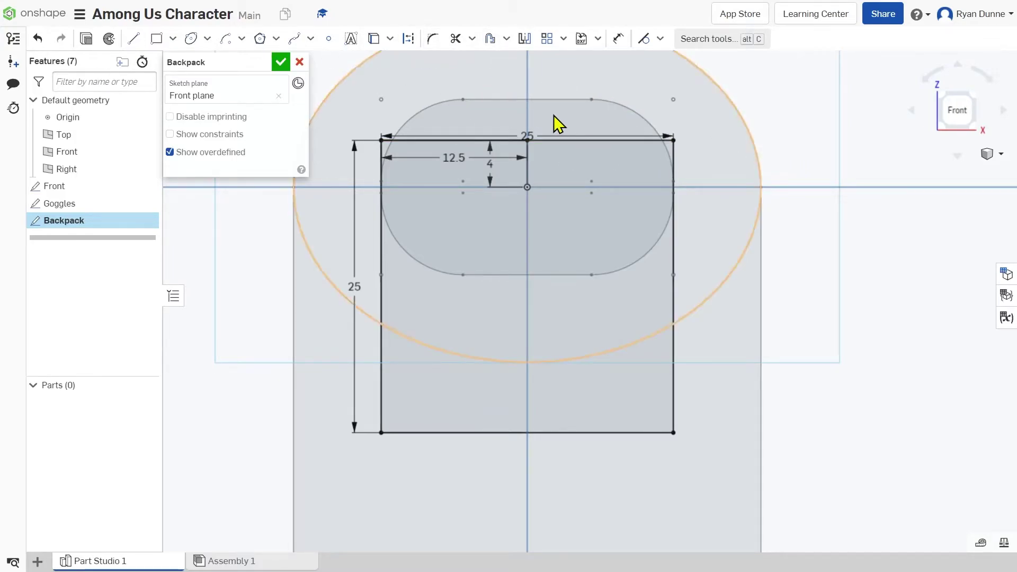
pyautogui.scroll(3, 456, 142)
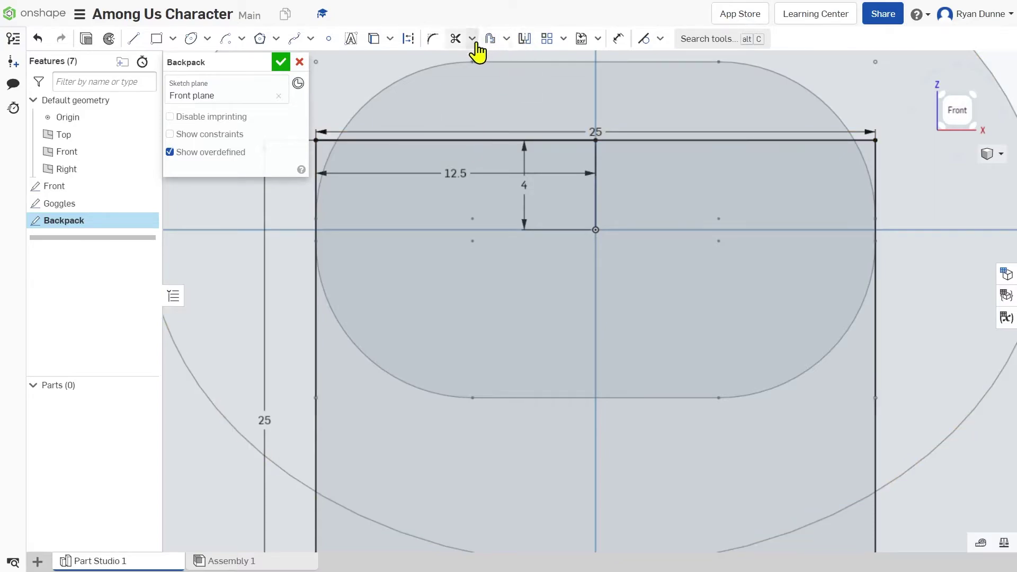
pyautogui.click(456, 39)
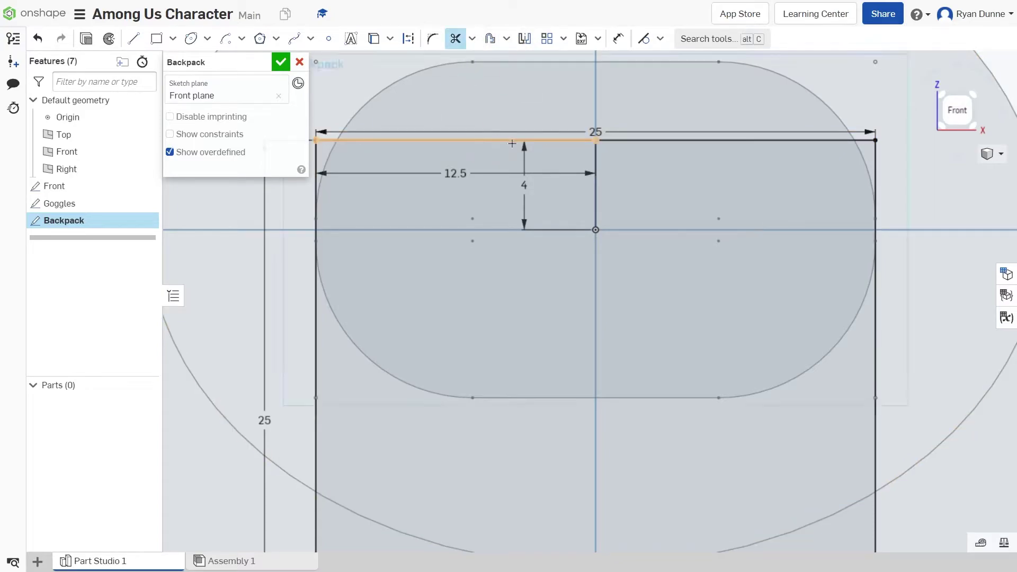
pyautogui.click(585, 141)
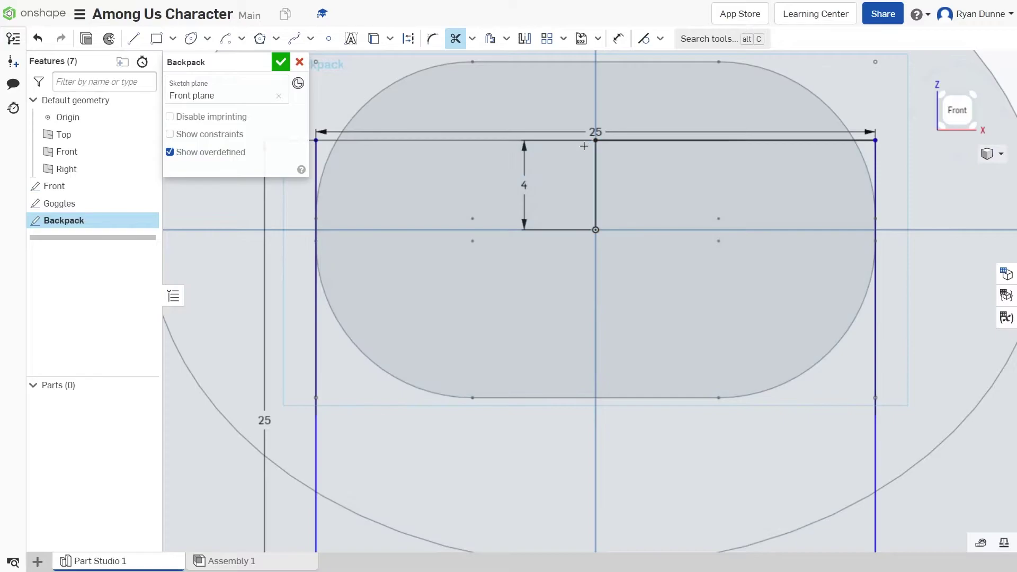
pyautogui.click(596, 171)
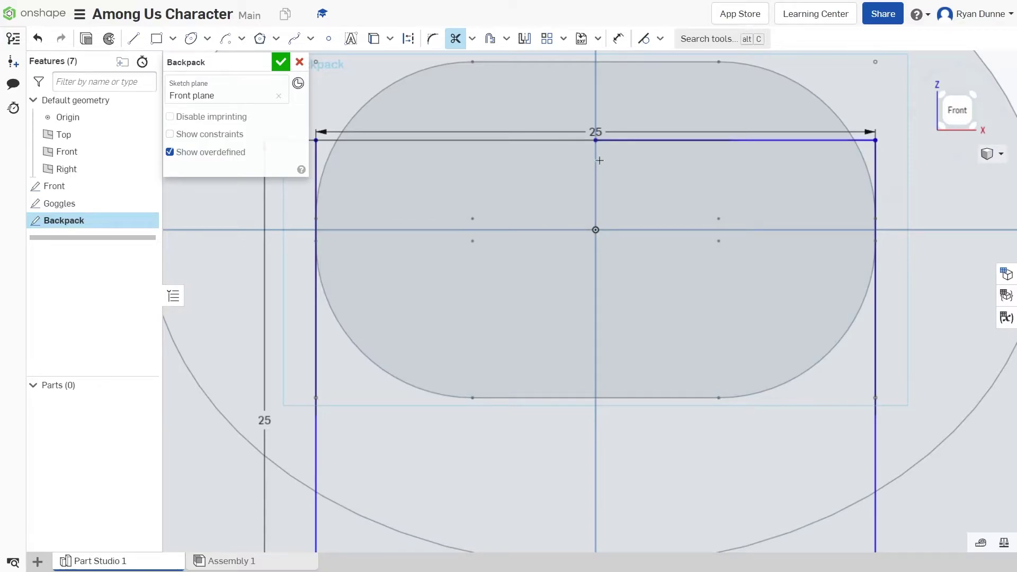
pyautogui.hotkey('ctrl', 'z')
pyautogui.hotkey('ctrl', 'z')
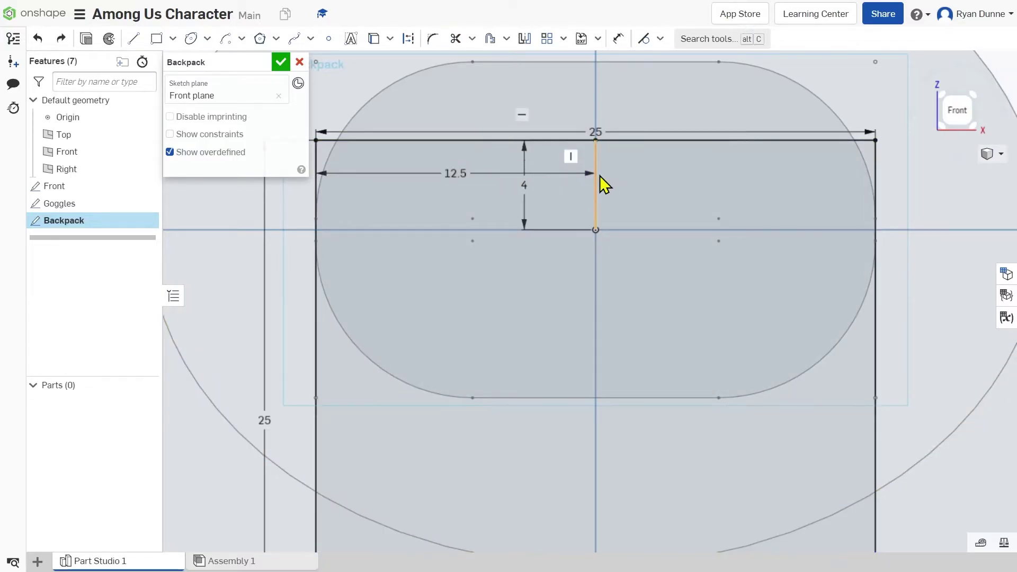
pyautogui.click(456, 39)
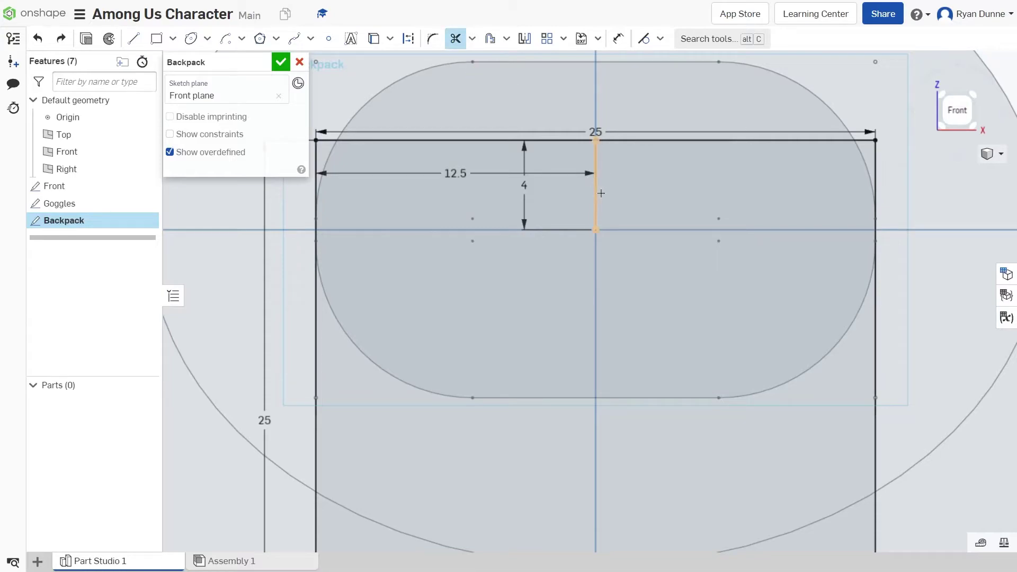
pyautogui.click(598, 194)
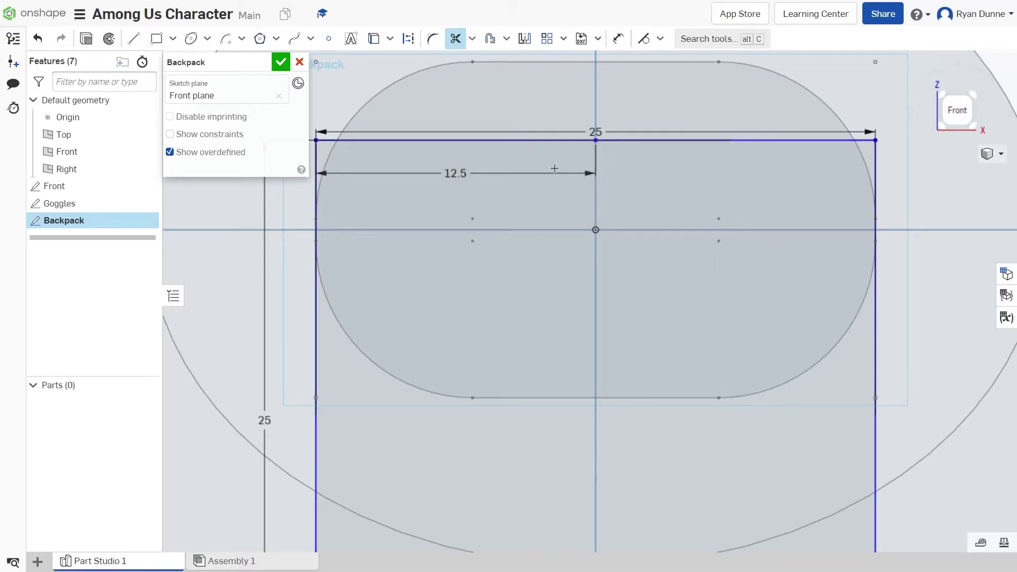
# Step: Reopen the Front sketch and close it with the check mark
pyautogui.scroll(-2, 636, 190)
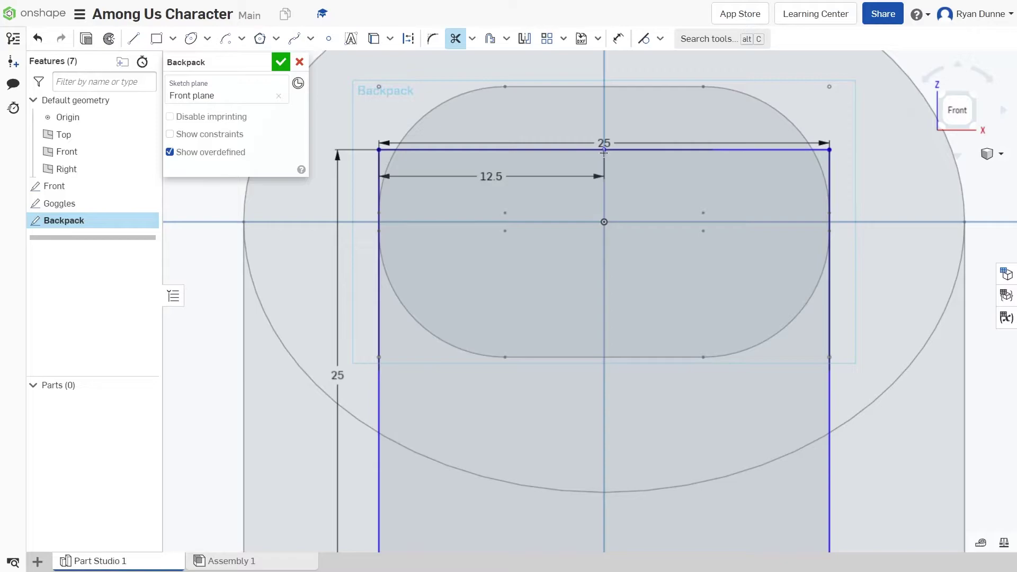
pyautogui.scroll(-3, 610, 158)
pyautogui.scroll(1, 614, 159)
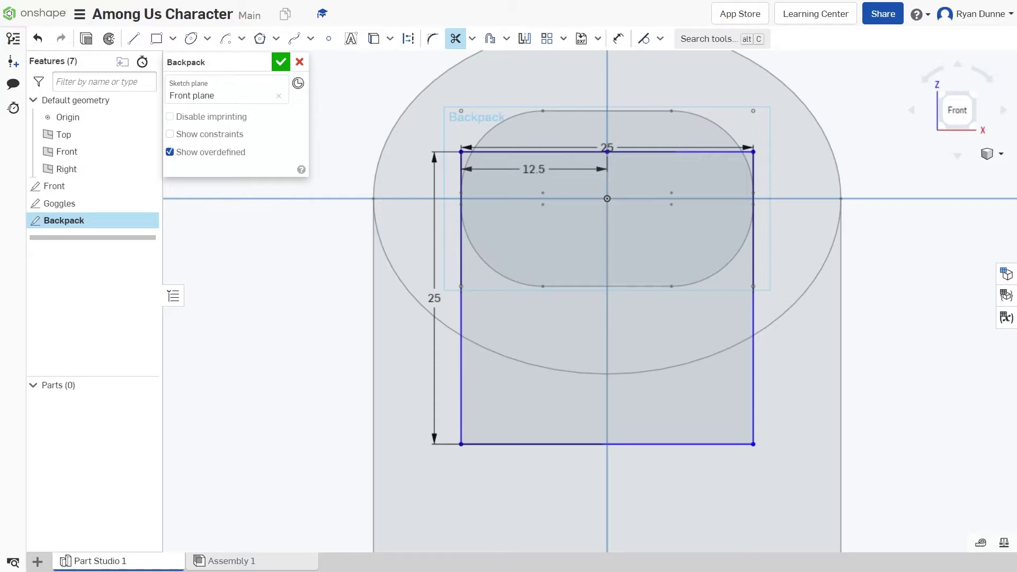
pyautogui.doubleClick(69, 189)
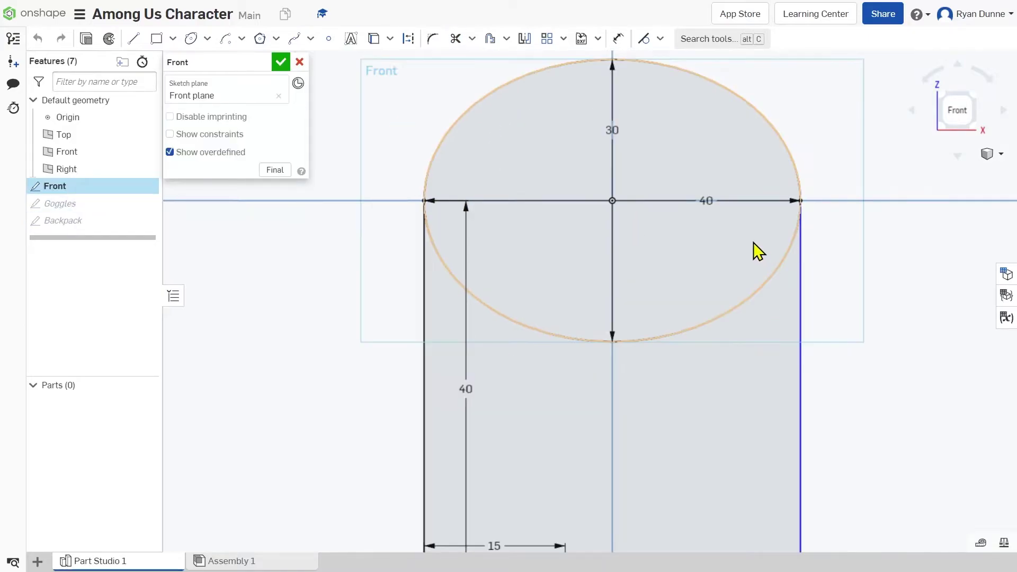
pyautogui.click(282, 63)
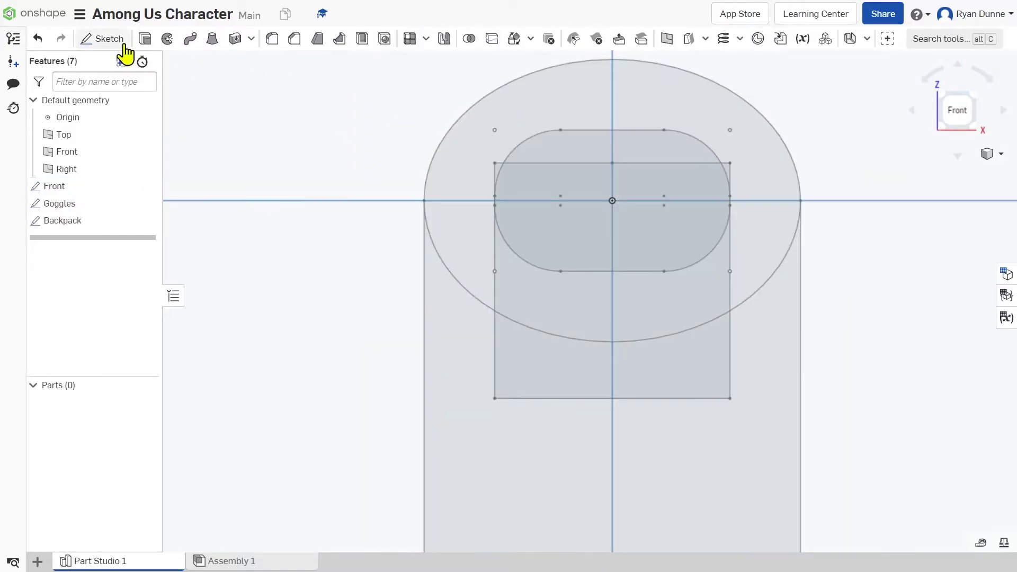
# Step: Extrude the Front sketch regions Blind 25 mm, symmetric on both sides
pyautogui.click(144, 42)
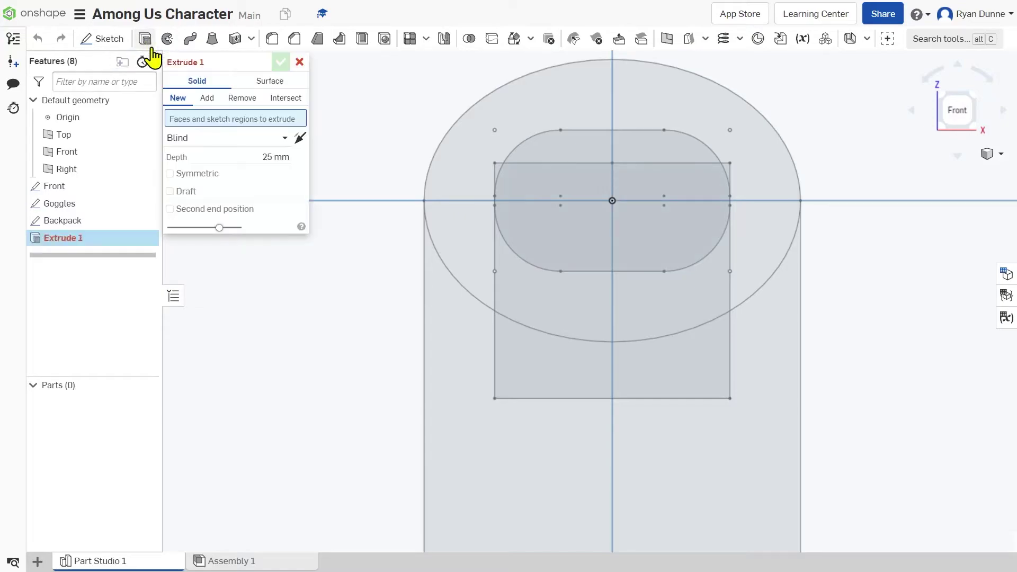
pyautogui.click(78, 188)
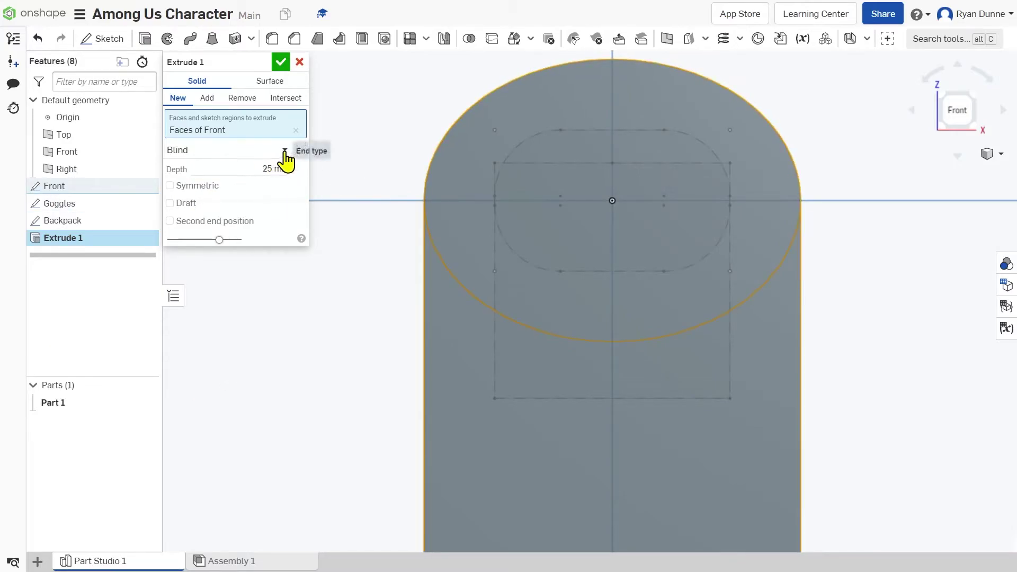
pyautogui.click(284, 151)
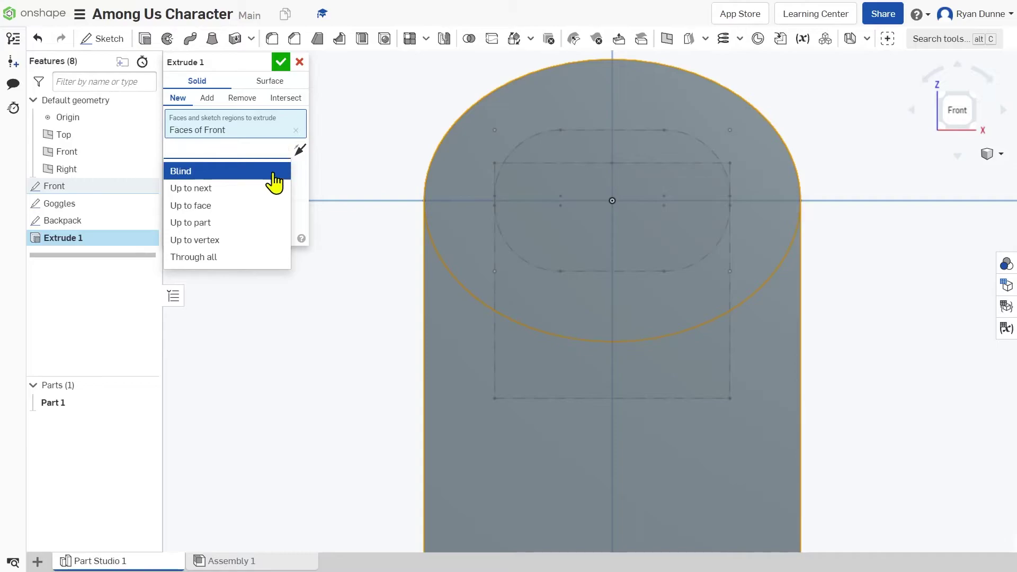
pyautogui.click(273, 172)
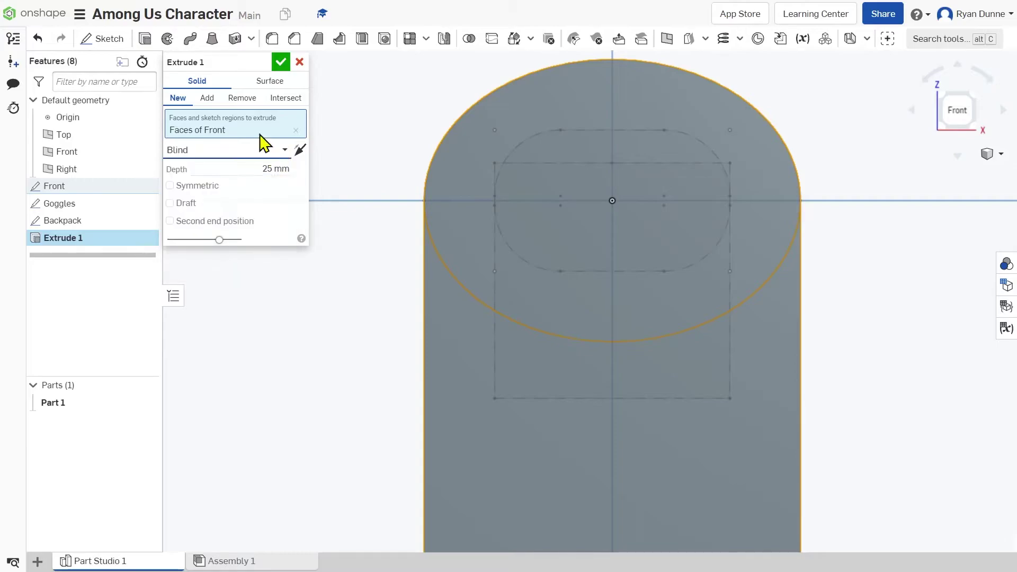
pyautogui.click(170, 186)
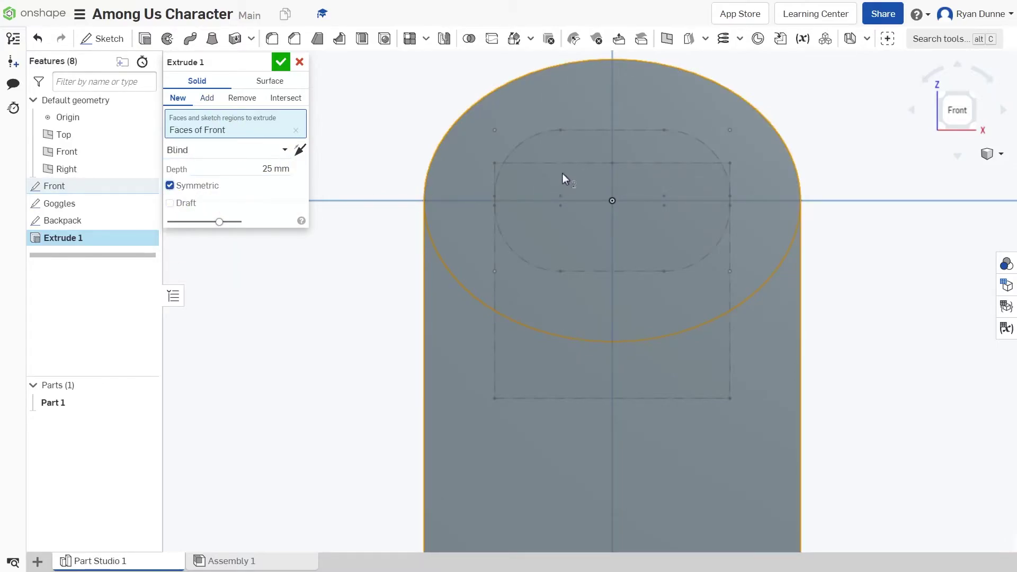
pyautogui.moveTo(562, 174); pyautogui.dragTo(424, 186, button='right')
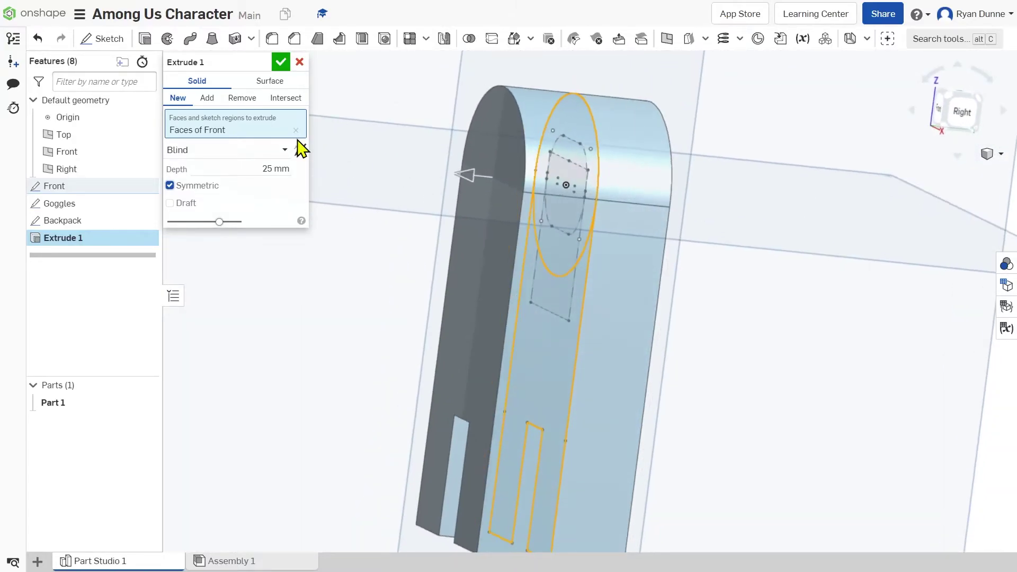
pyautogui.click(203, 190)
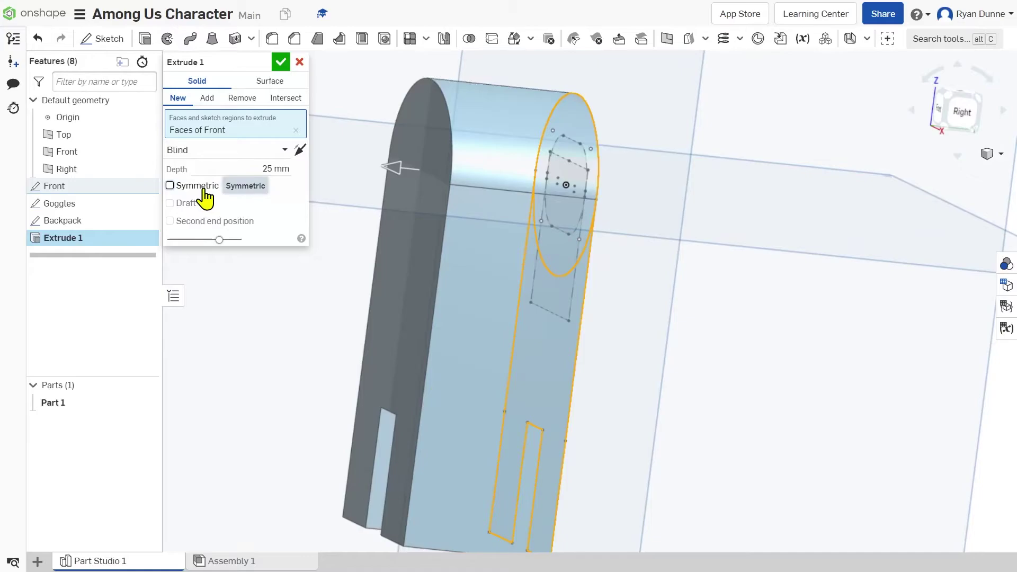
pyautogui.click(204, 190)
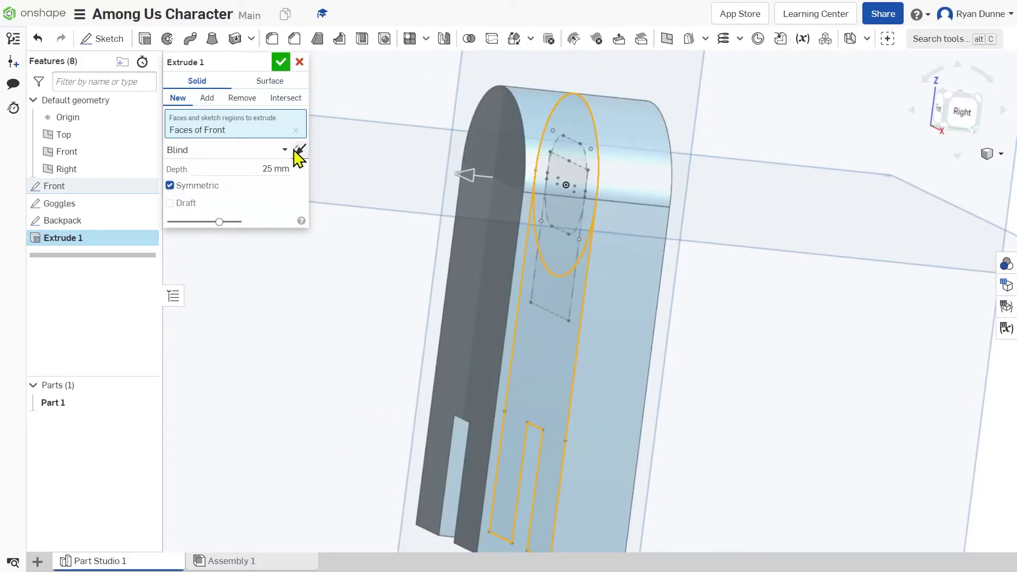
pyautogui.click(282, 62)
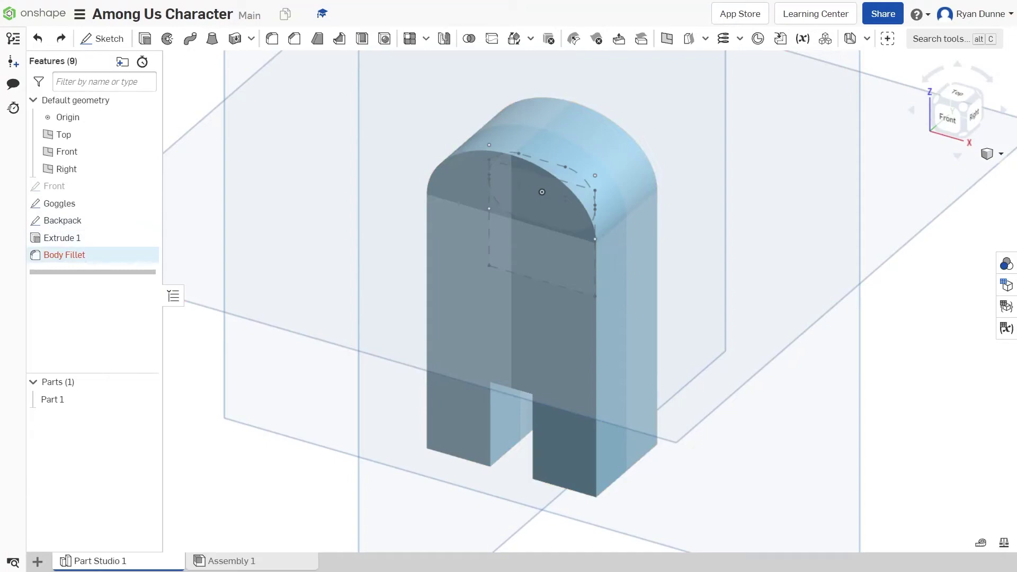
# Step: In Body Fillet, select the body's two vertical edges and set the radius to 10 mm
pyautogui.doubleClick(76, 257)
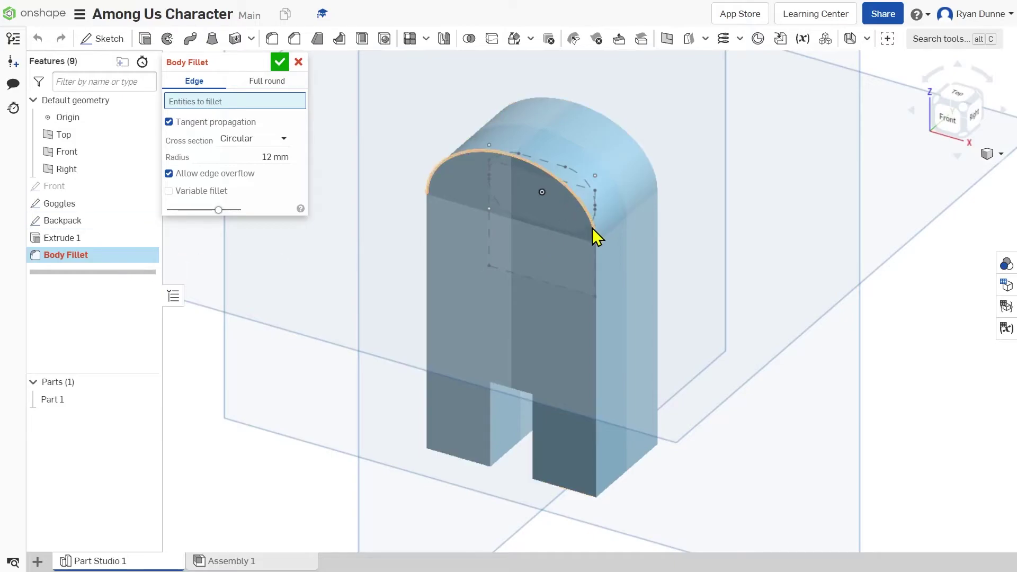
pyautogui.click(595, 259)
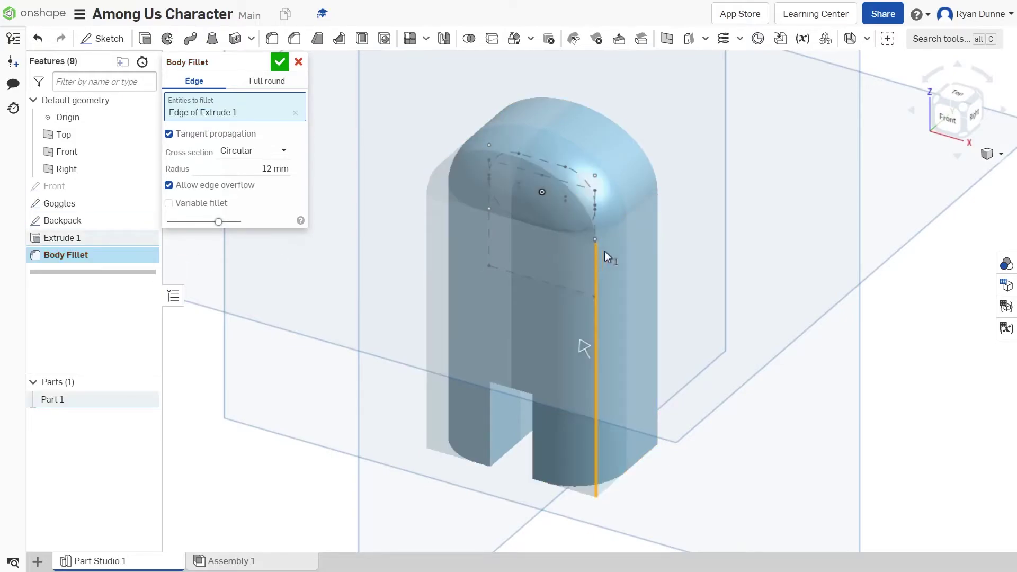
pyautogui.click(658, 227)
pyautogui.moveTo(697, 217); pyautogui.dragTo(609, 196, button='right')
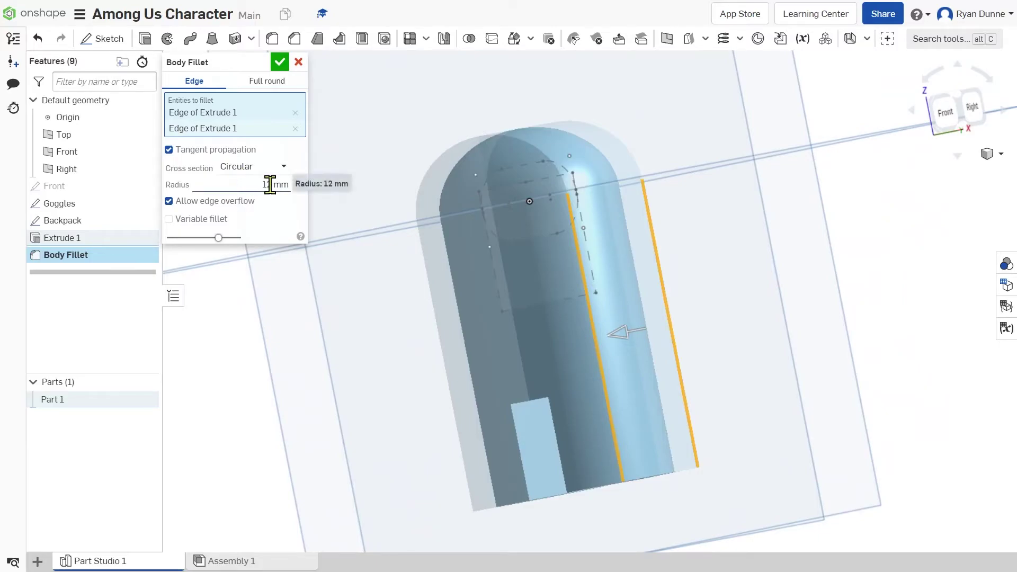
pyautogui.click(270, 185)
pyautogui.write('10')
pyautogui.press('Return')
pyautogui.moveTo(469, 276); pyautogui.dragTo(451, 301, button='right')
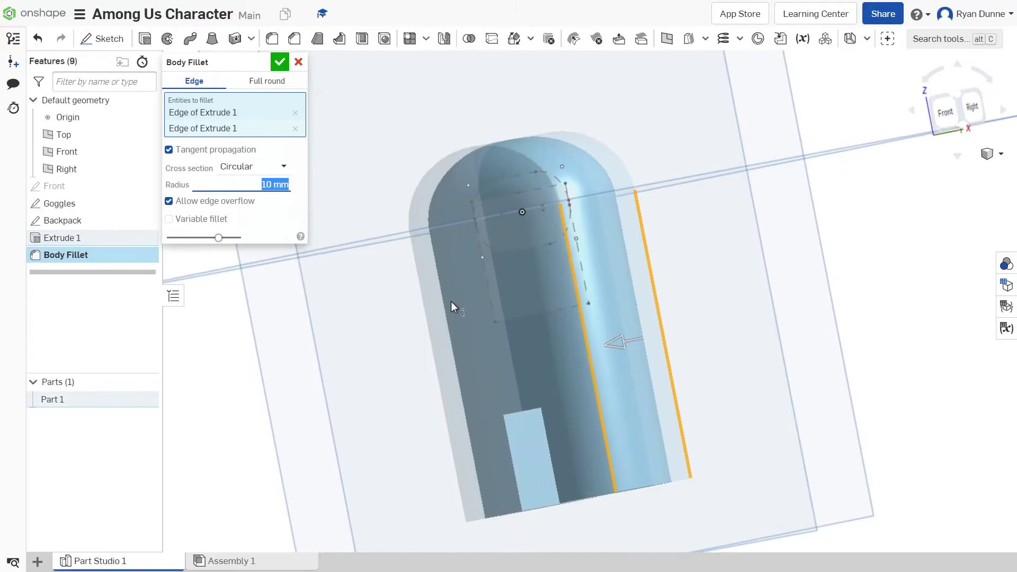
# Step: Add the leg notch edges to the 10 mm fillet and inspect the rounded body
pyautogui.click(968, 129)
pyautogui.scroll(5, 712, 392)
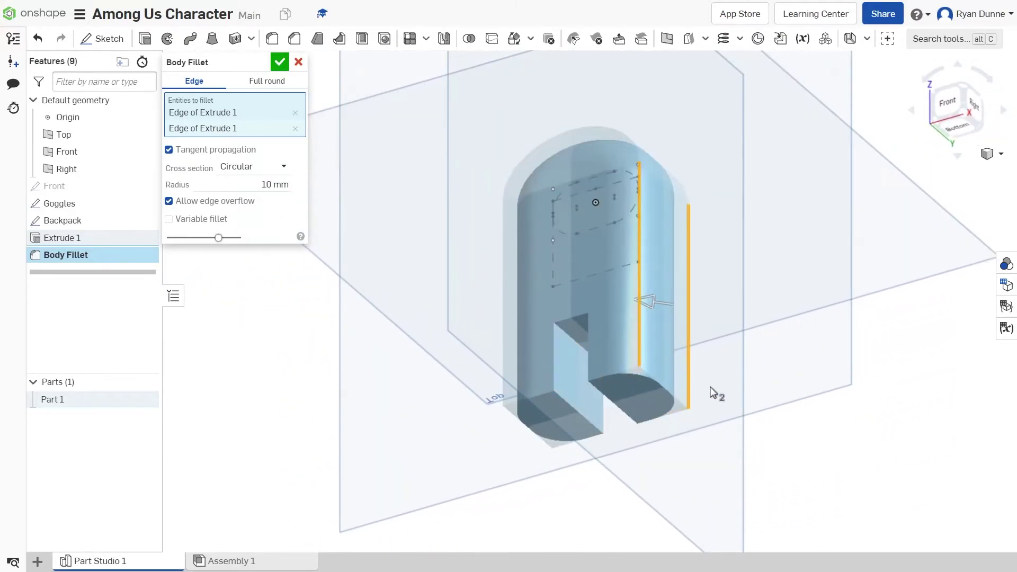
pyautogui.click(488, 284)
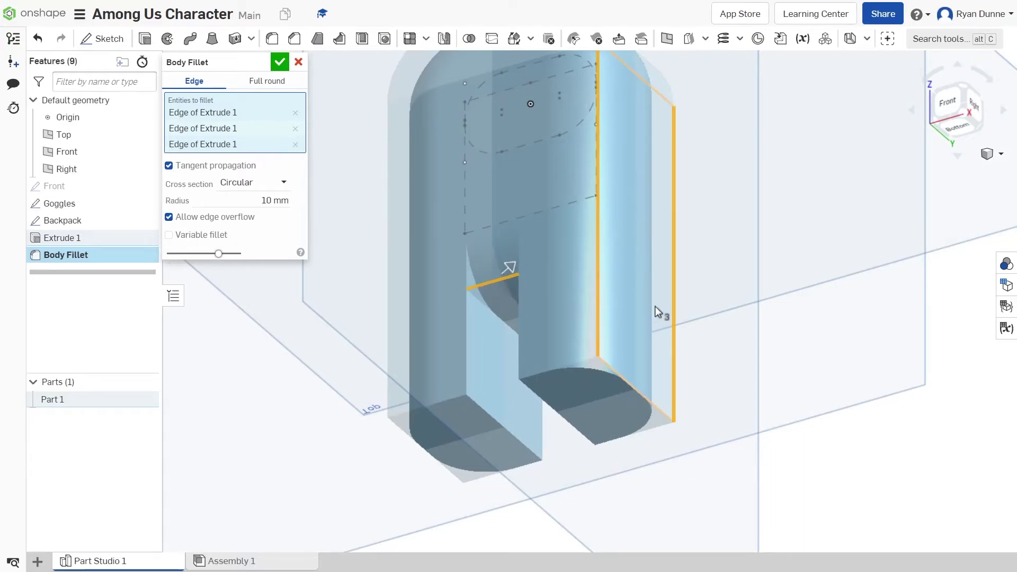
pyautogui.moveTo(655, 307); pyautogui.dragTo(577, 281, button='right')
pyautogui.click(733, 381)
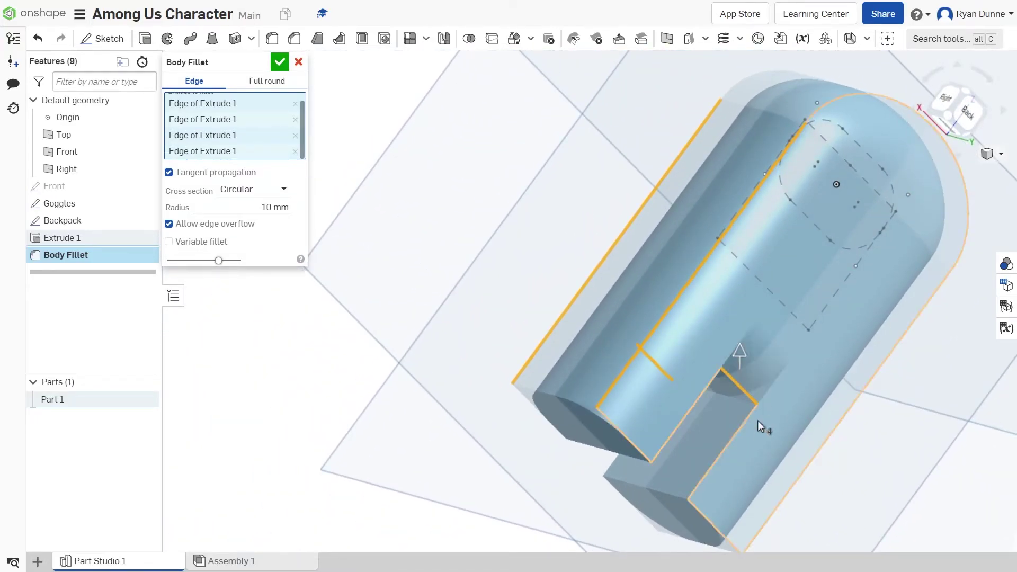
pyautogui.click(724, 447)
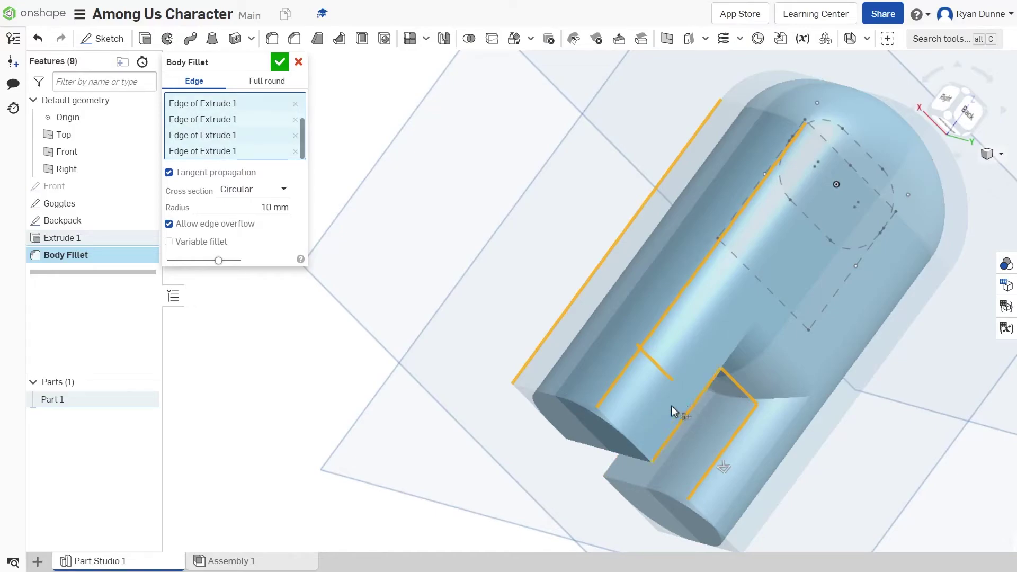
pyautogui.moveTo(672, 406); pyautogui.dragTo(564, 394, button='right')
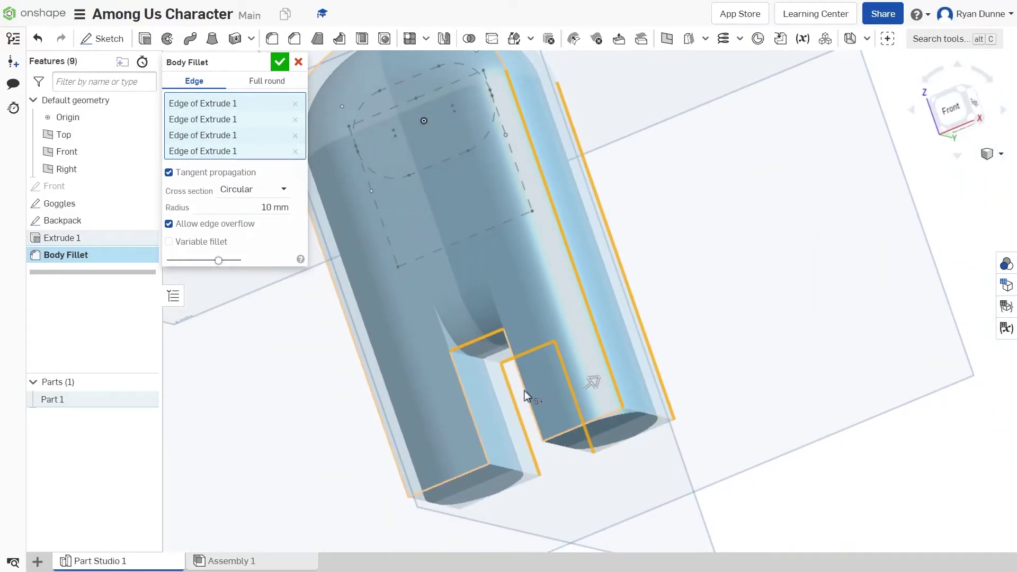
pyautogui.click(471, 414)
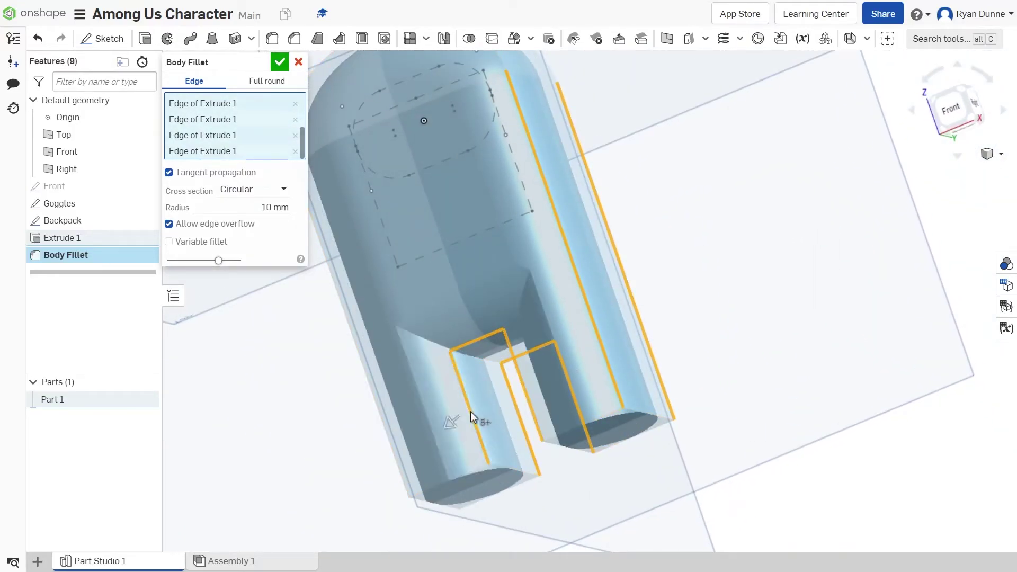
pyautogui.click(965, 95)
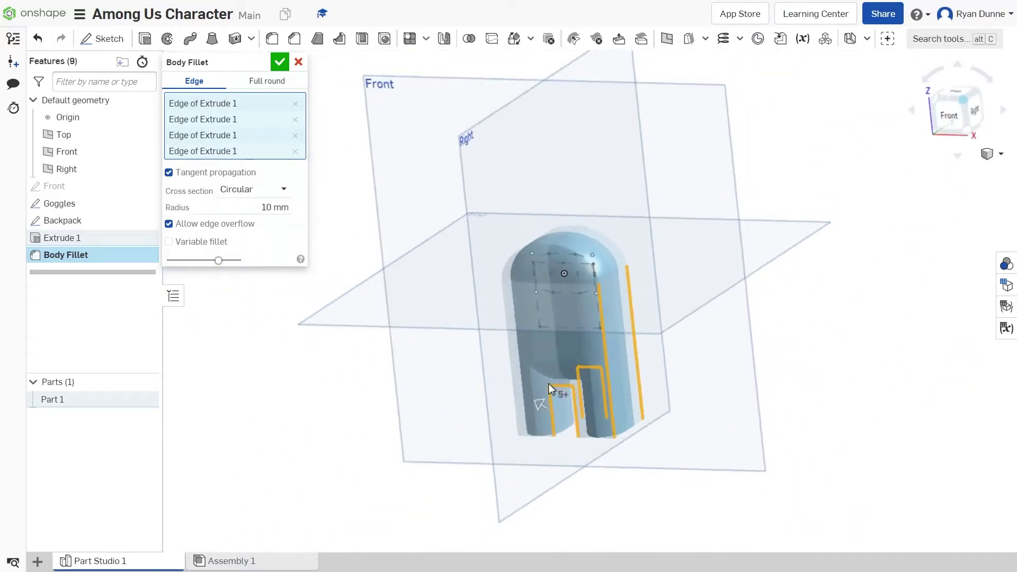
pyautogui.scroll(5, 586, 431)
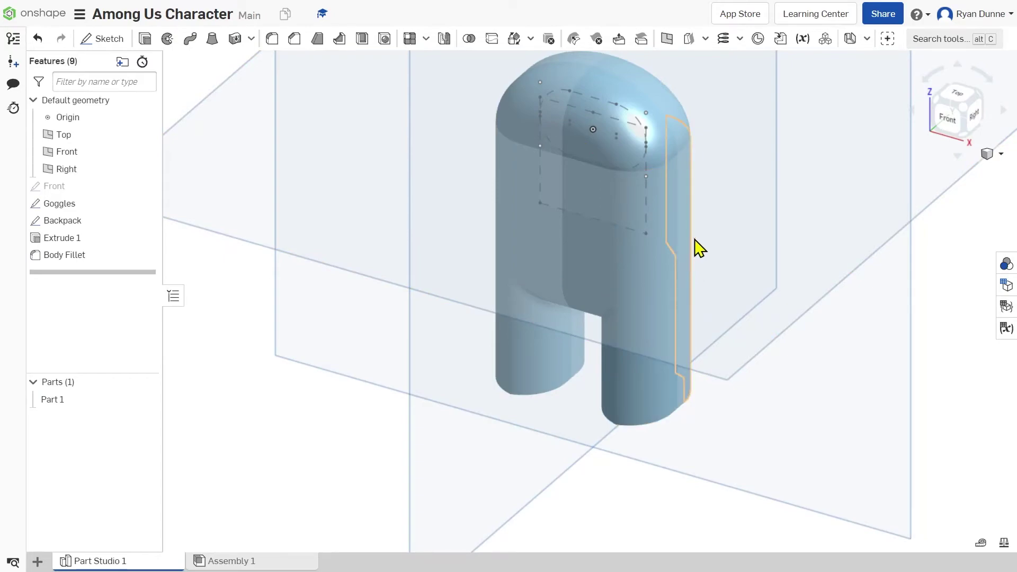
pyautogui.moveTo(695, 247); pyautogui.dragTo(708, 192, button='right')
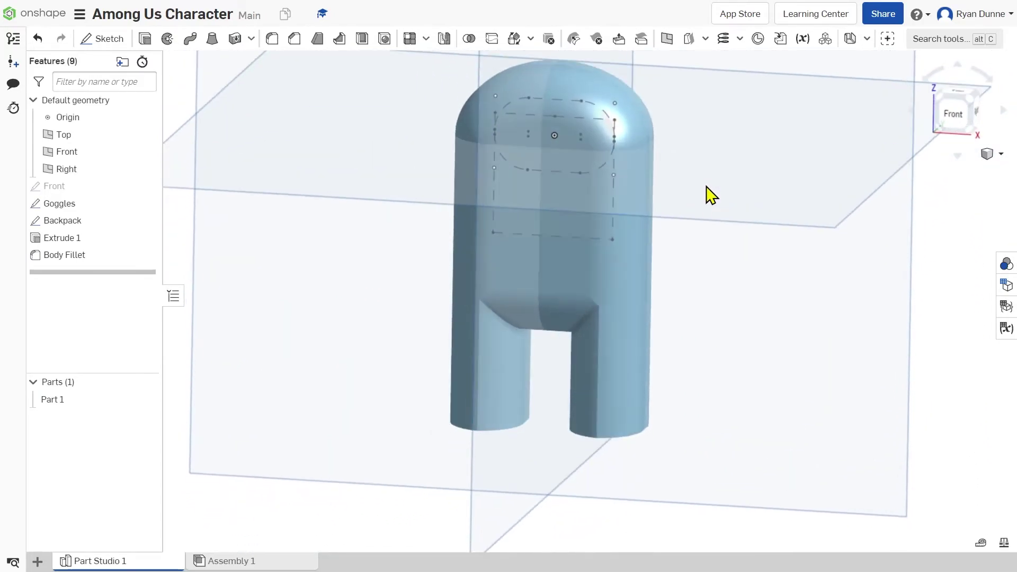
# Step: Create a new fillet feature named Legs with a 3 mm radius
pyautogui.click(272, 39)
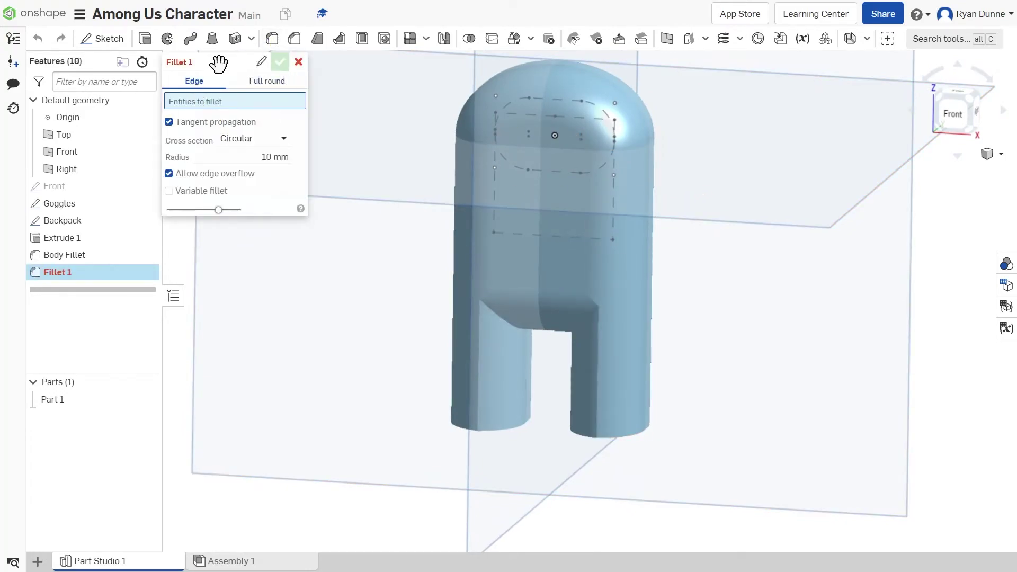
pyautogui.click(262, 62)
pyautogui.click(271, 156)
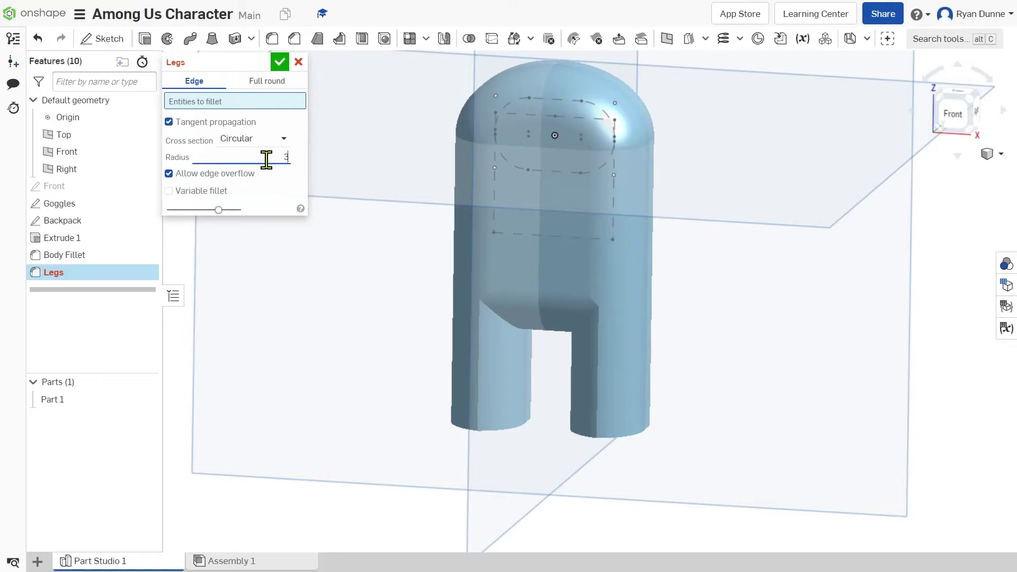
pyautogui.write('3 mm')
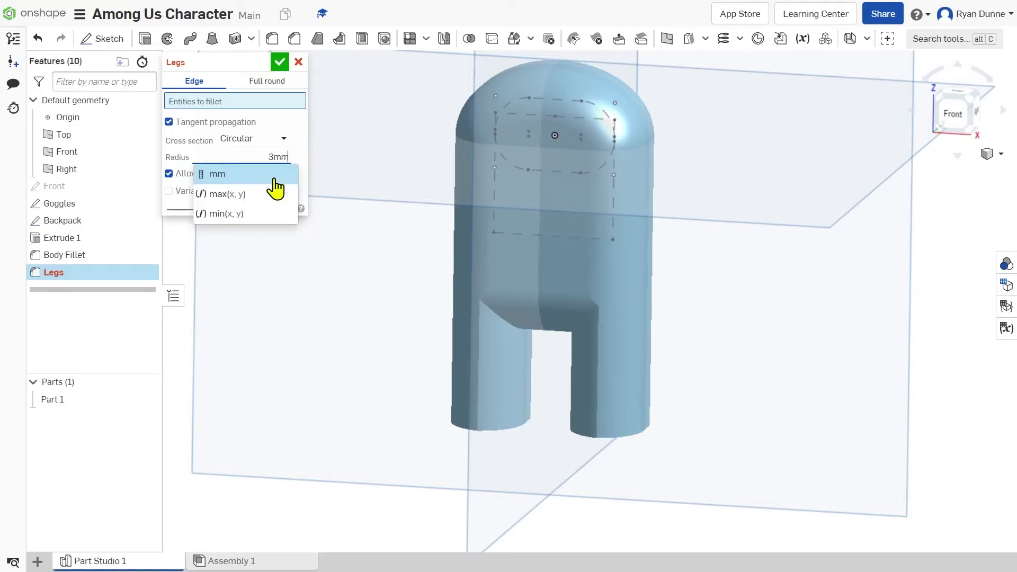
pyautogui.press('Return')
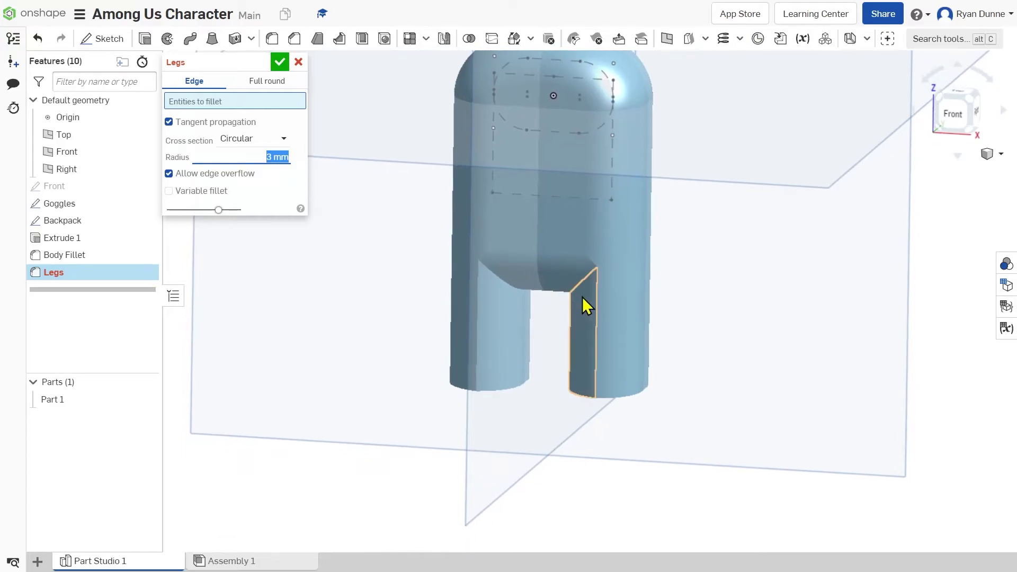
# Step: Select the inner, lower and upper edges of both legs for the Legs fillet
pyautogui.moveTo(582, 297); pyautogui.dragTo(598, 332, button='right')
pyautogui.click(597, 362)
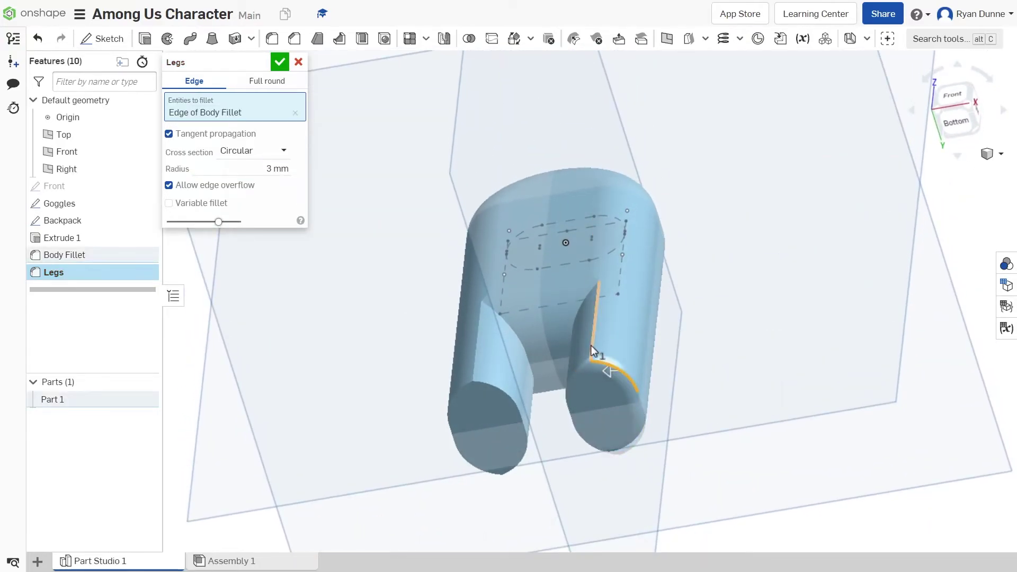
pyautogui.click(591, 359)
pyautogui.click(593, 345)
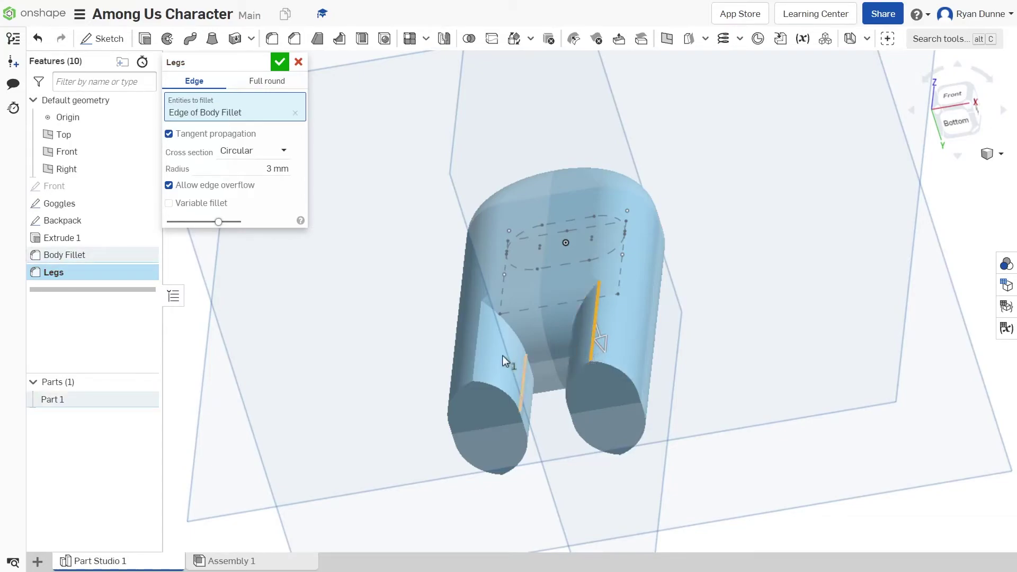
pyautogui.moveTo(474, 354); pyautogui.dragTo(587, 447, button='right')
pyautogui.click(522, 398)
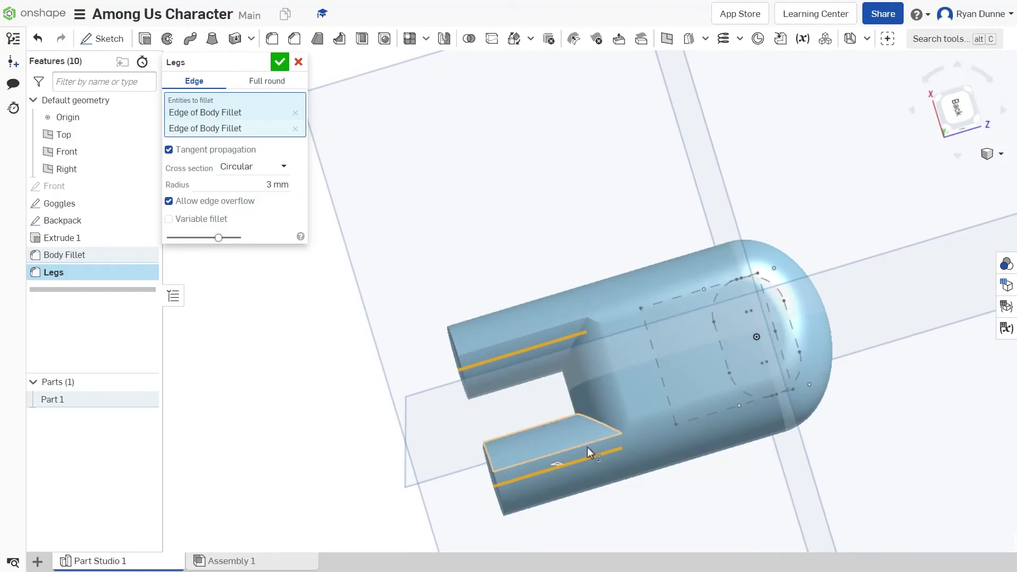
pyautogui.click(587, 446)
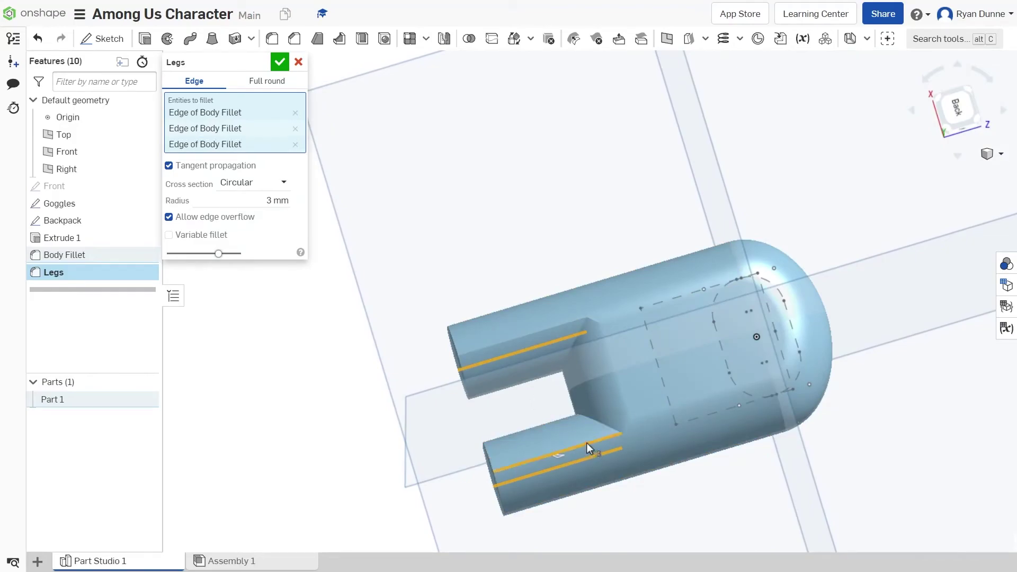
pyautogui.click(528, 339)
# Step: Add the legs' top arc edges, left leg end face and right leg rim edges
pyautogui.moveTo(467, 361); pyautogui.dragTo(595, 412, button='right')
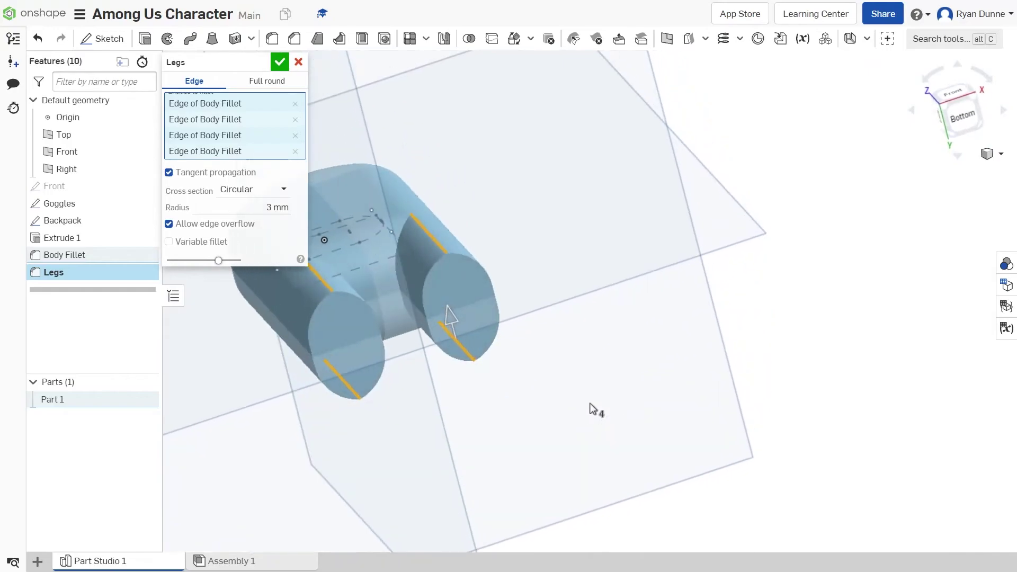
pyautogui.click(460, 258)
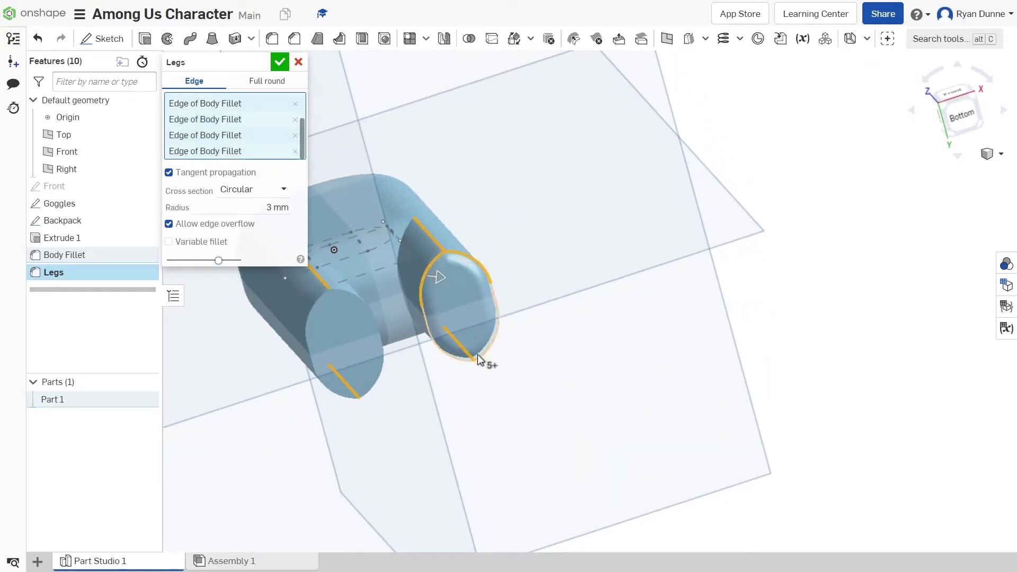
pyautogui.click(358, 299)
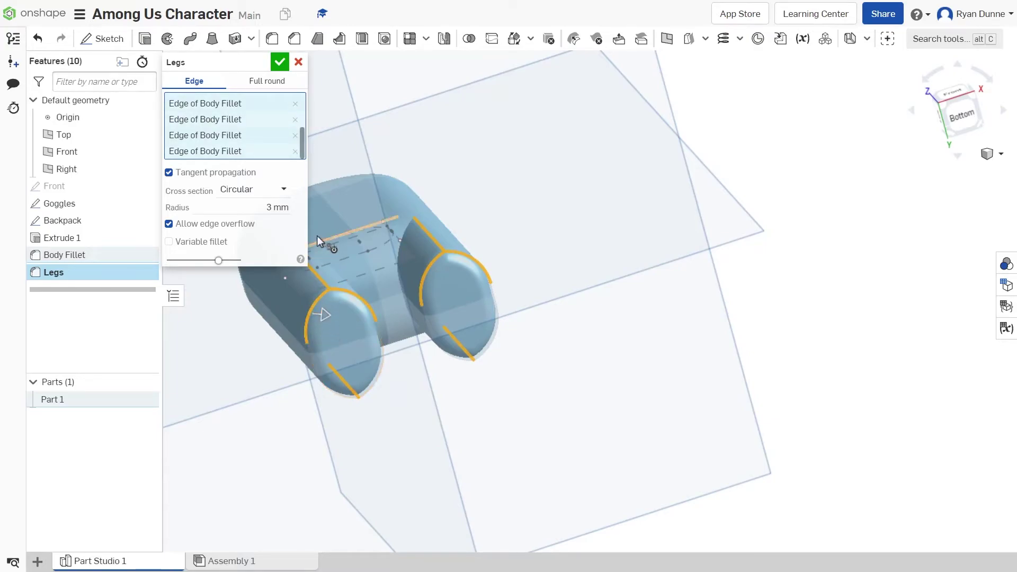
pyautogui.click(313, 361)
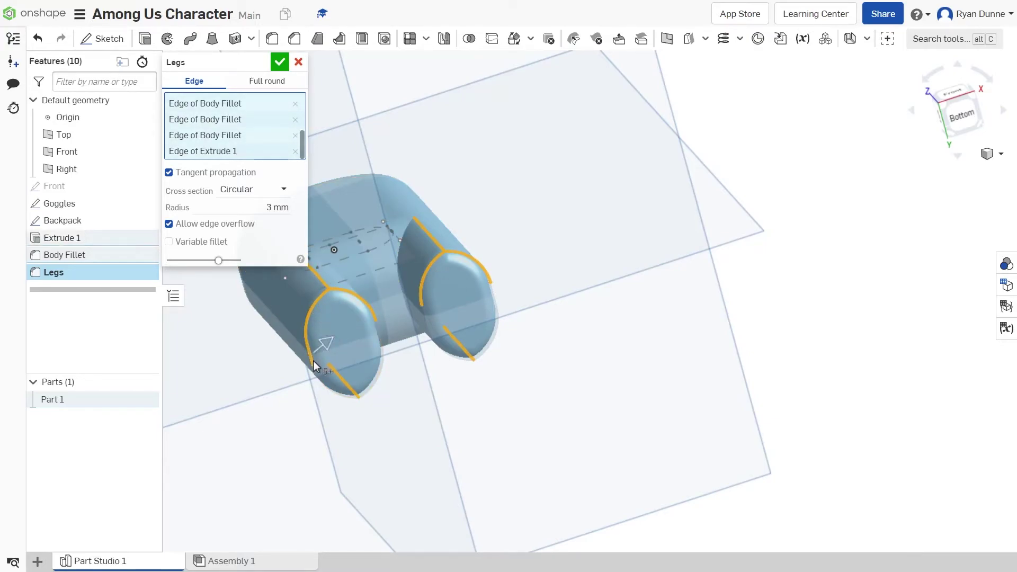
pyautogui.moveTo(313, 361); pyautogui.dragTo(364, 343, button='right')
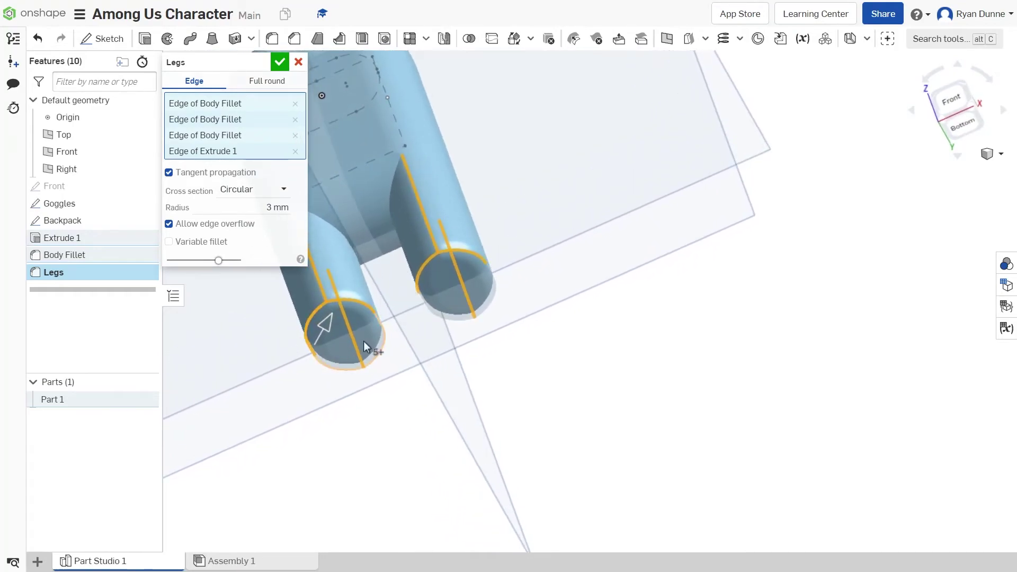
pyautogui.click(377, 342)
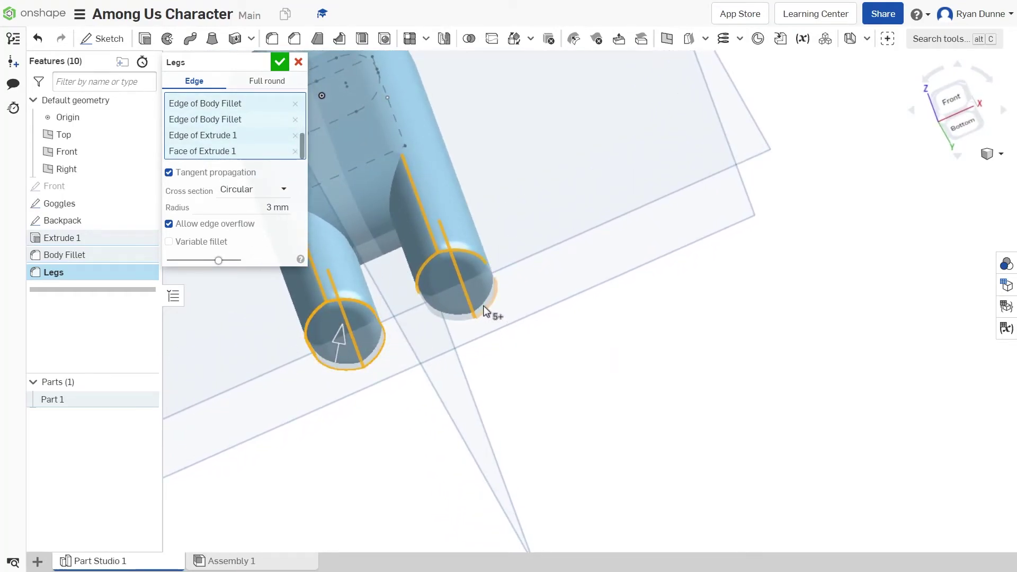
pyautogui.click(485, 288)
pyautogui.click(488, 271)
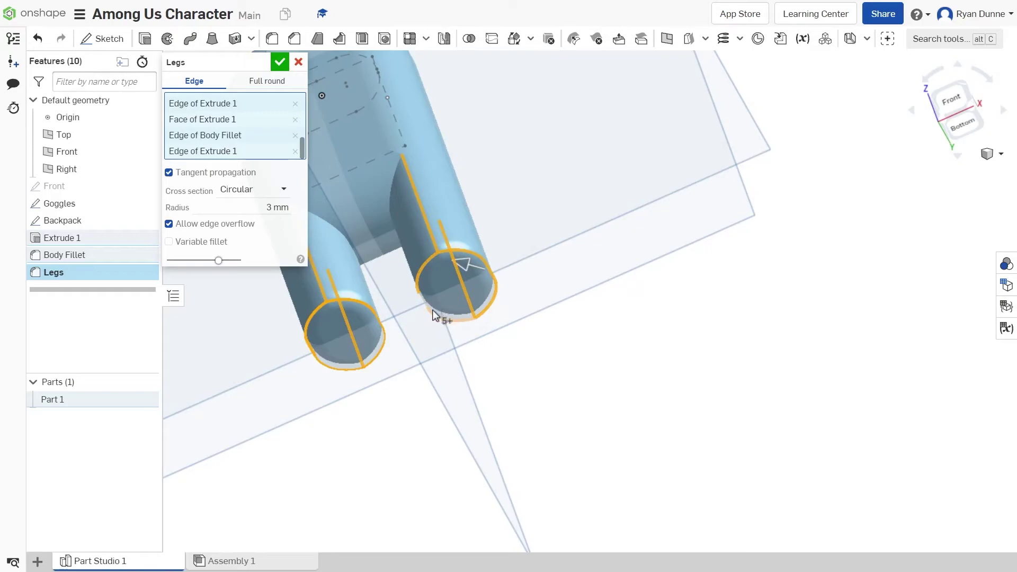
pyautogui.click(432, 315)
pyautogui.click(428, 311)
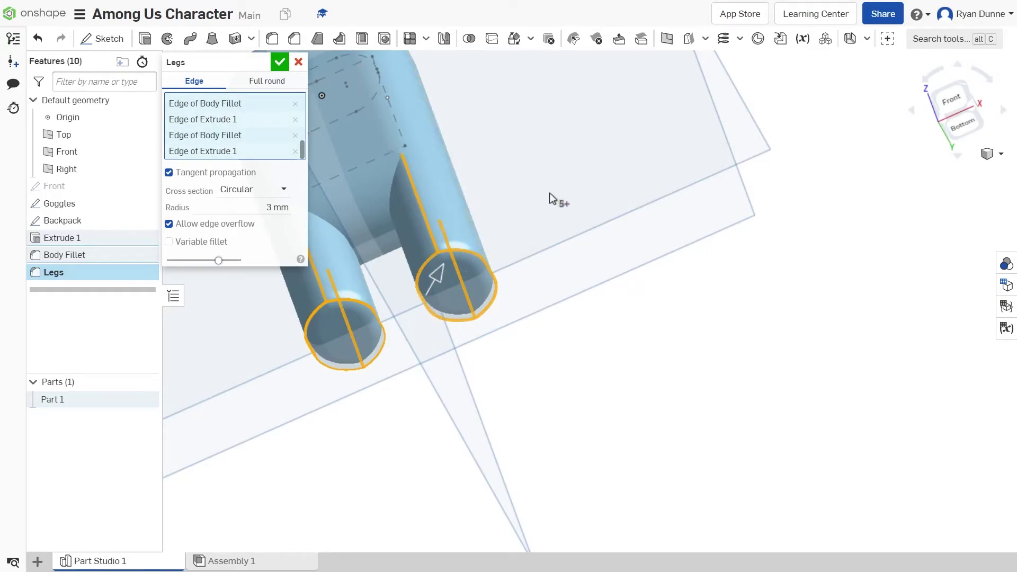
pyautogui.click(280, 62)
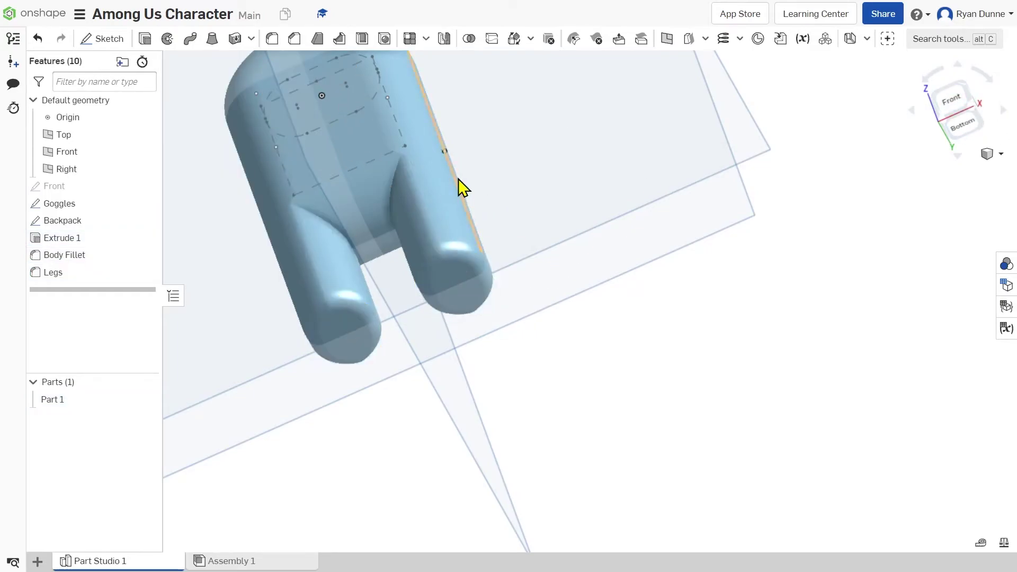
pyautogui.click(967, 91)
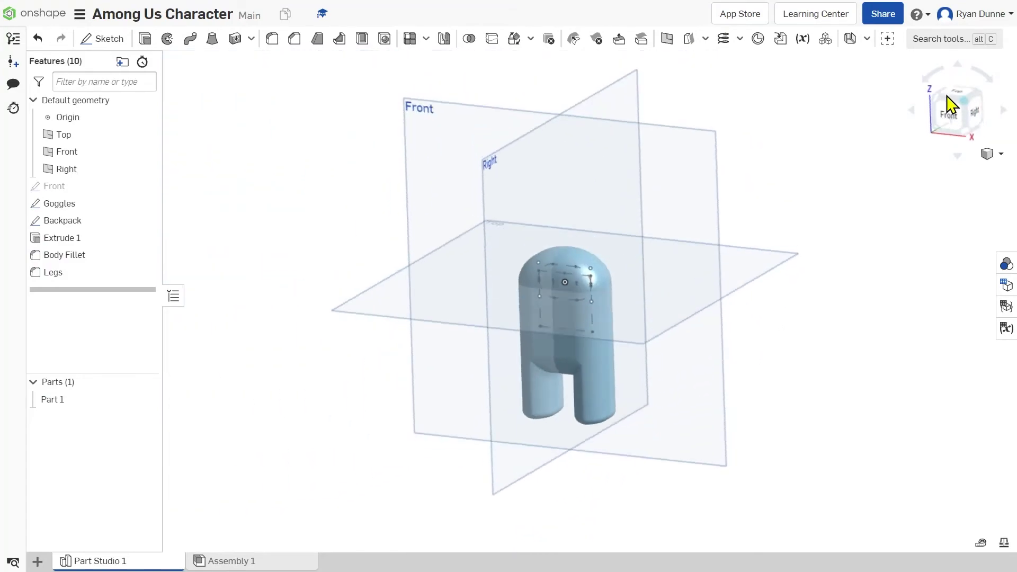
pyautogui.scroll(3, 681, 351)
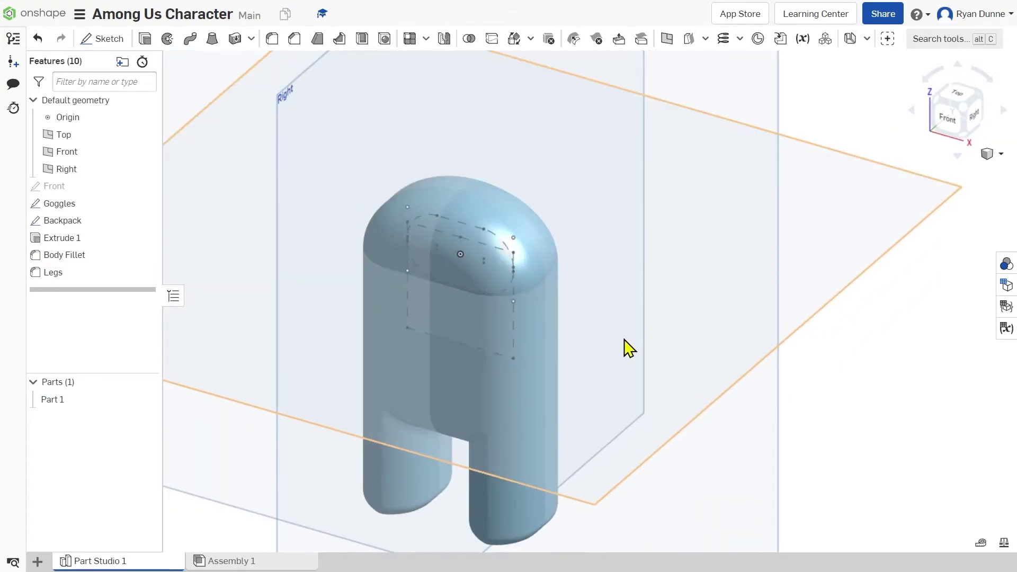
pyautogui.click(967, 113)
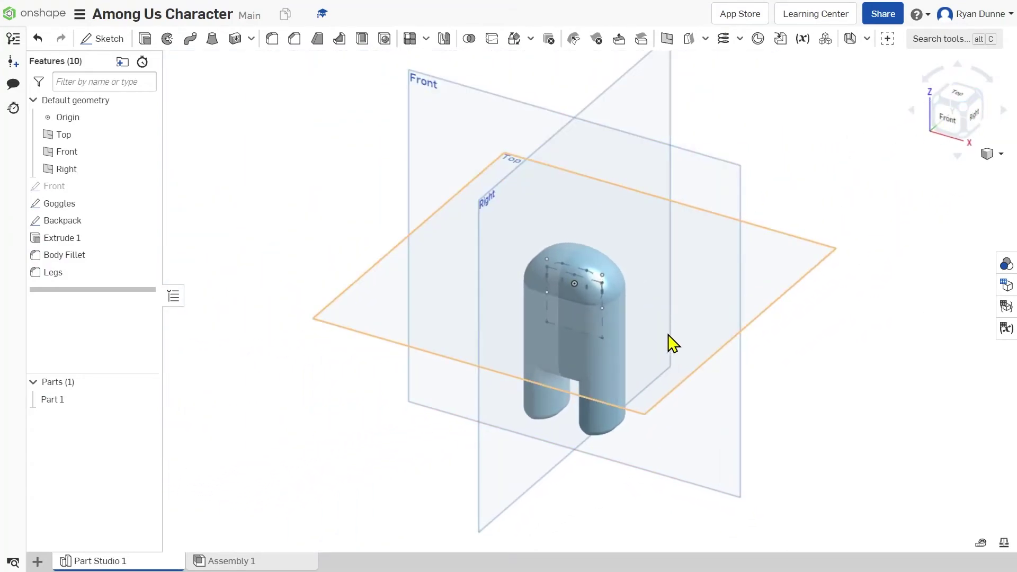
pyautogui.scroll(5, 673, 345)
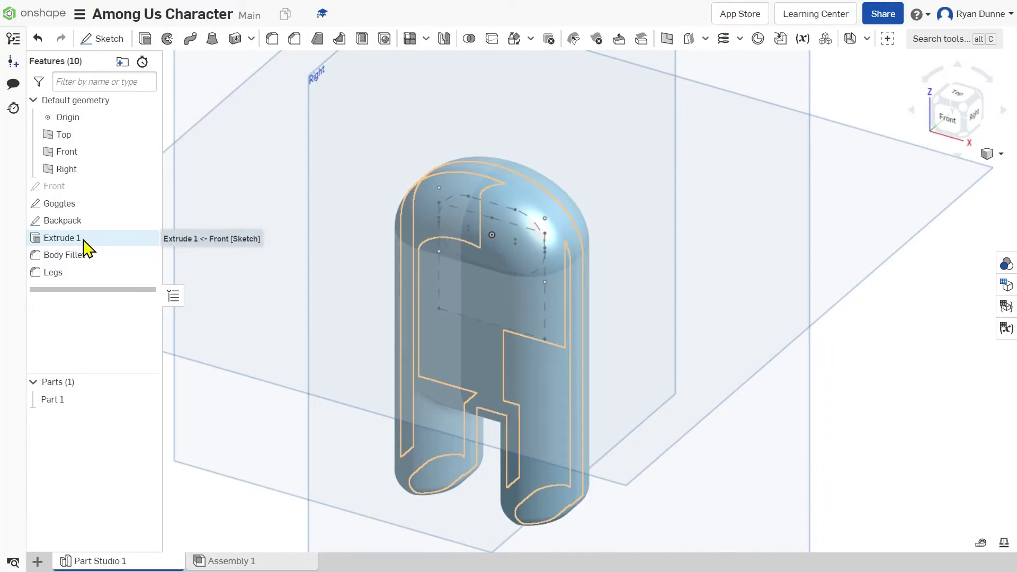
pyautogui.click(84, 243)
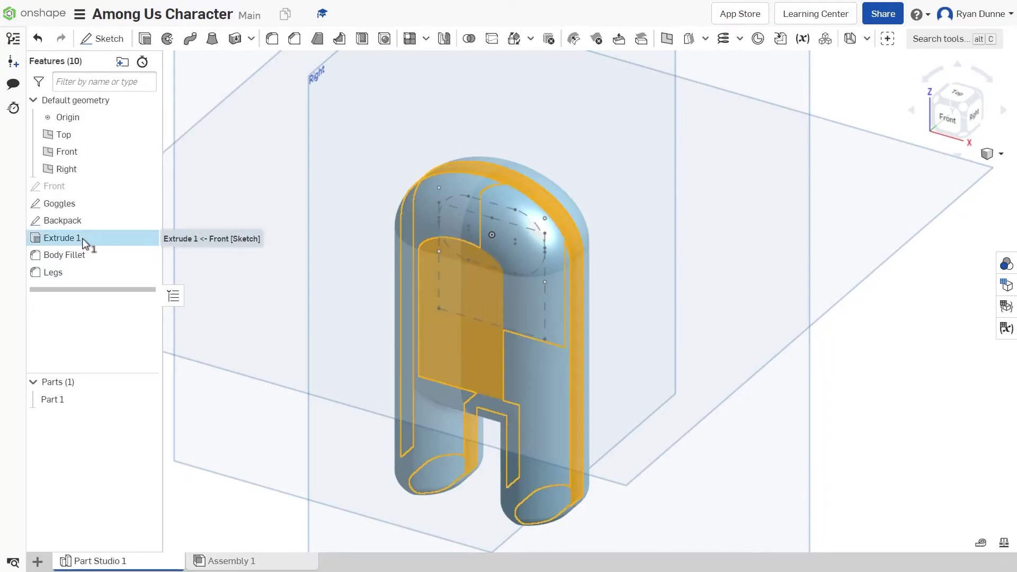
# Step: Extrude only the Goggles sketch 15 mm as a New separate part
pyautogui.keyDown('ctrl'); pyautogui.click(72, 206); pyautogui.keyUp('ctrl')
pyautogui.keyDown('ctrl'); pyautogui.click(130, 244); pyautogui.keyUp('ctrl')
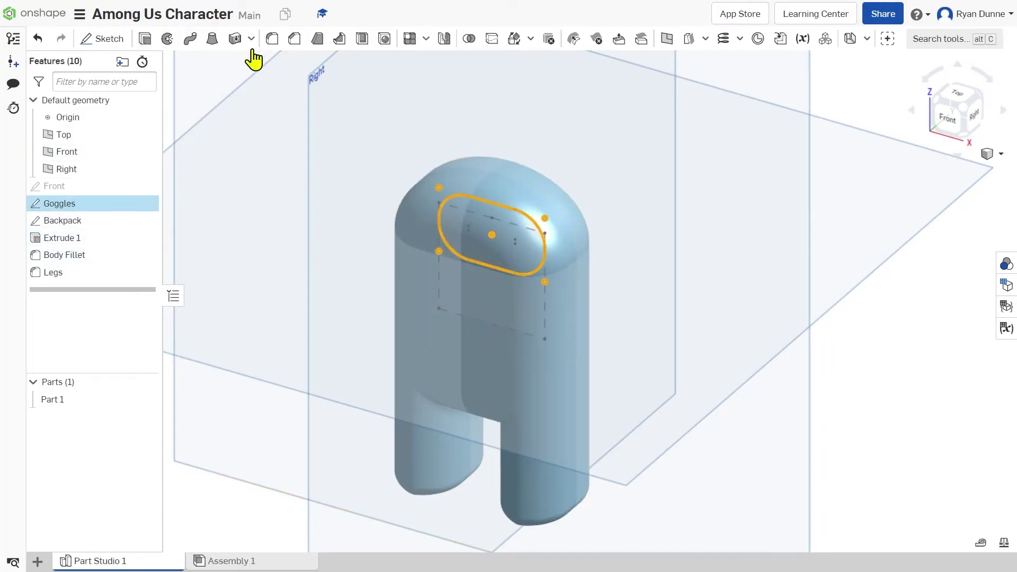
pyautogui.click(142, 42)
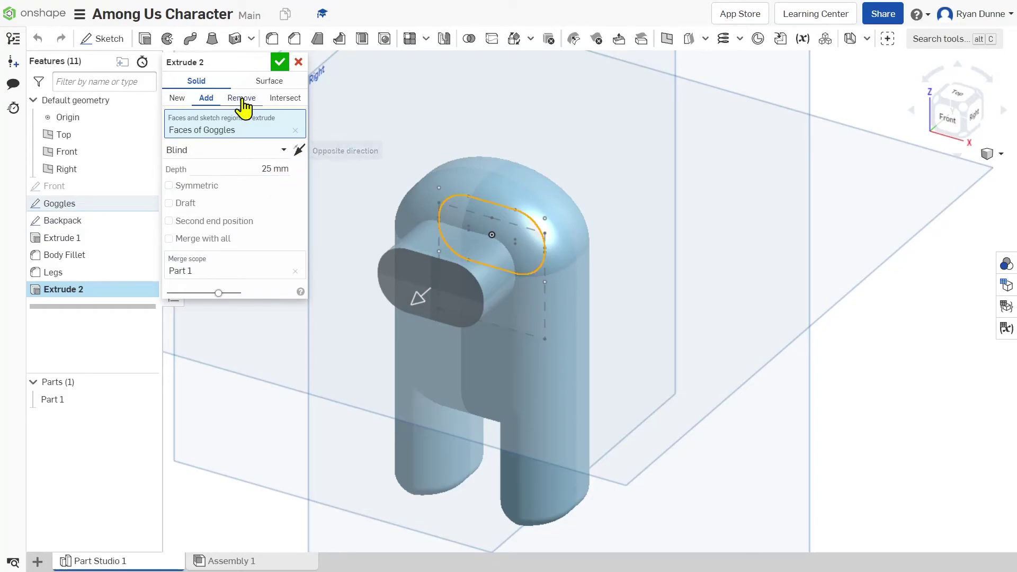
pyautogui.click(178, 98)
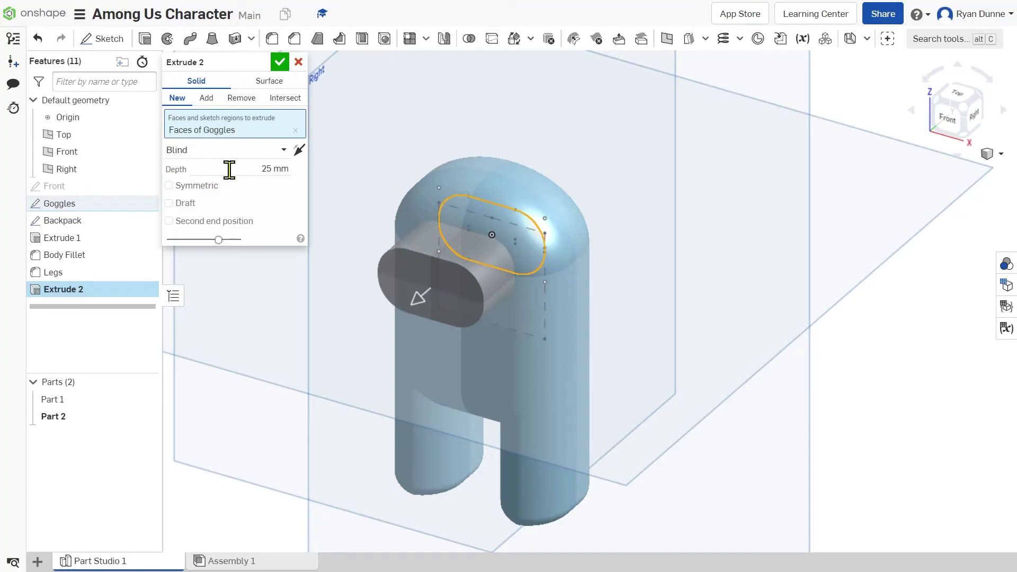
pyautogui.click(262, 168)
pyautogui.press('Return')
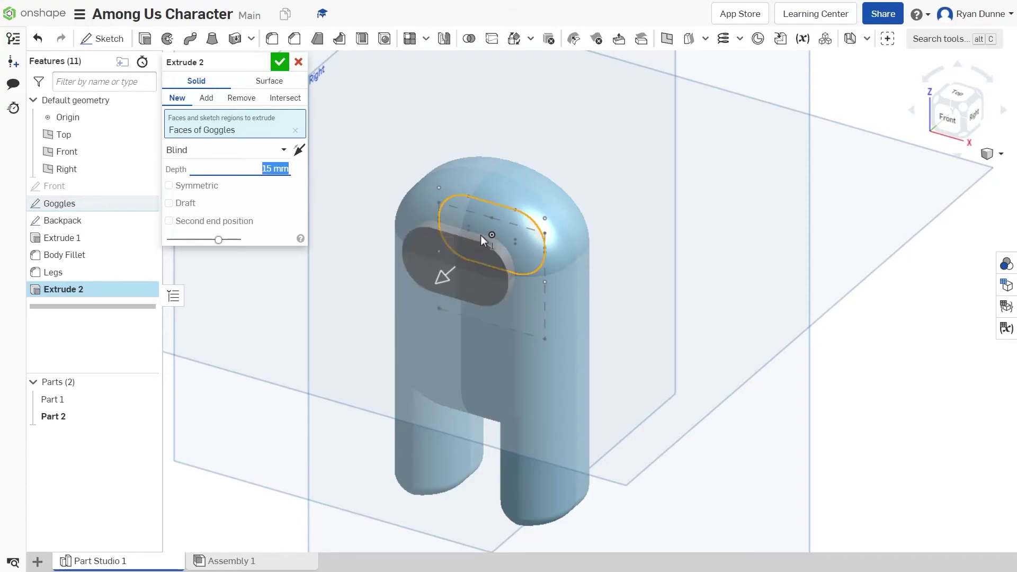
pyautogui.moveTo(415, 188); pyautogui.dragTo(374, 177, button='right')
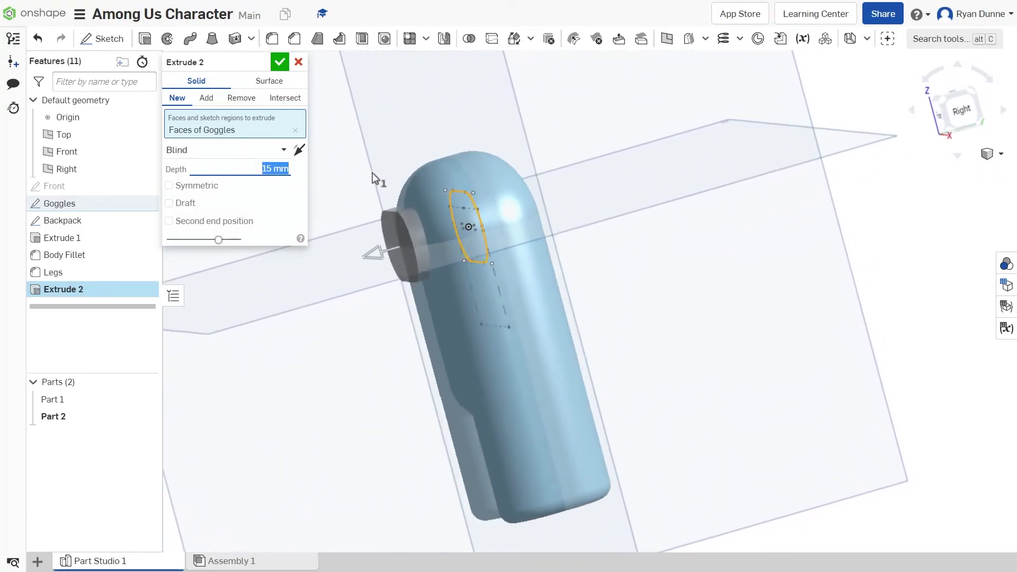
pyautogui.click(280, 62)
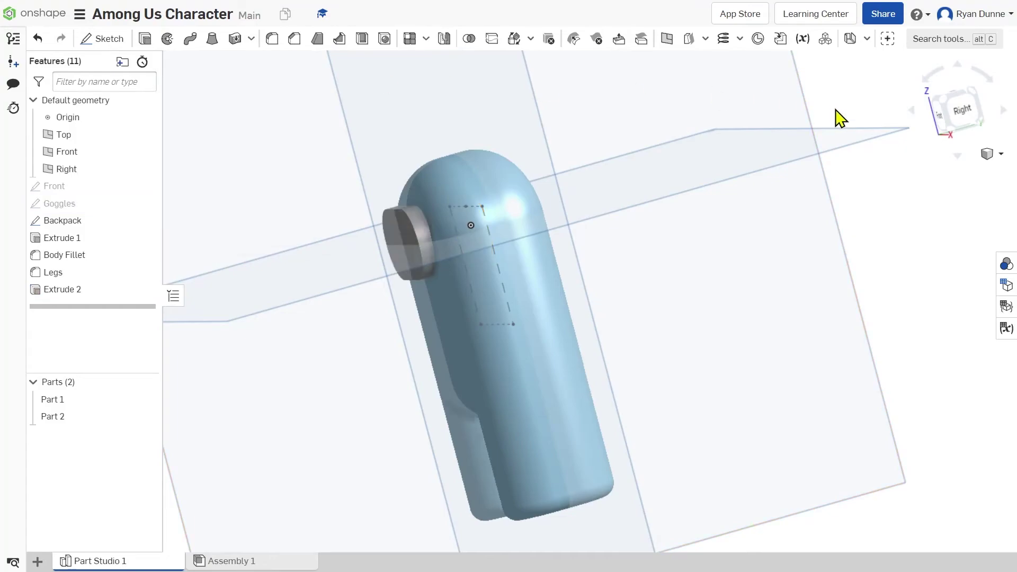
# Step: Fillet the goggles' outer front edge with a 2 mm radius
pyautogui.click(949, 111)
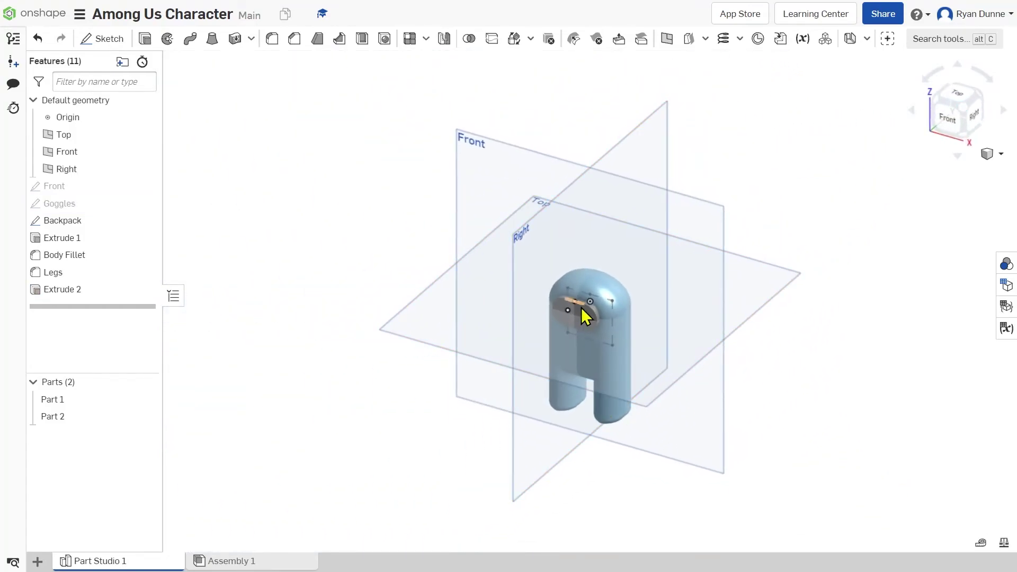
pyautogui.scroll(6, 580, 307)
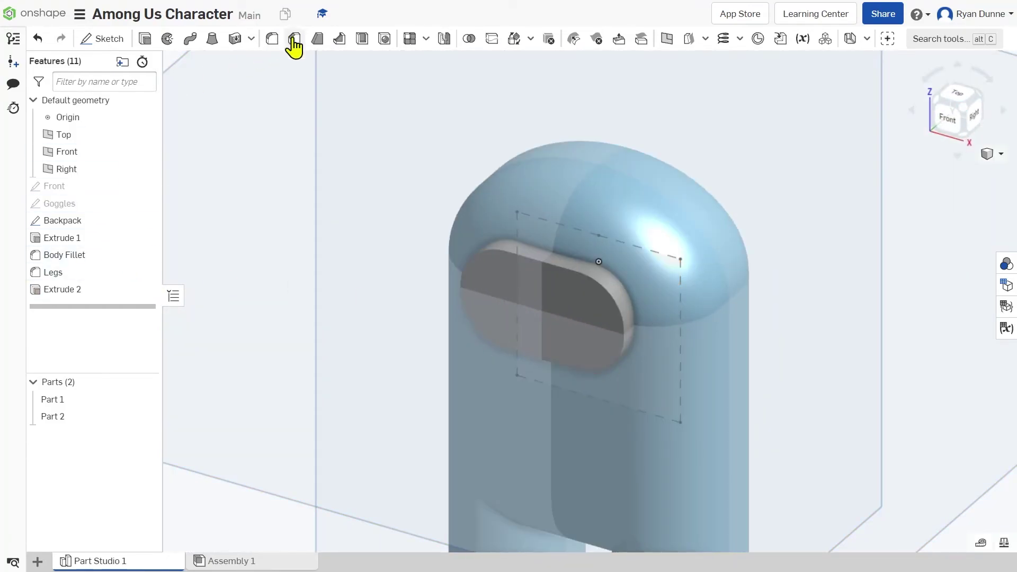
pyautogui.click(272, 39)
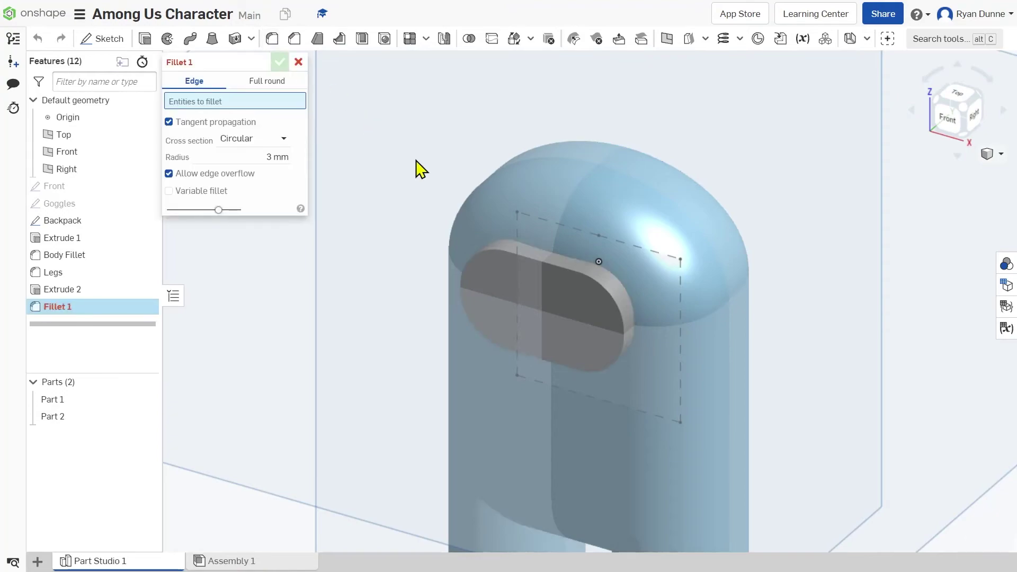
pyautogui.click(557, 265)
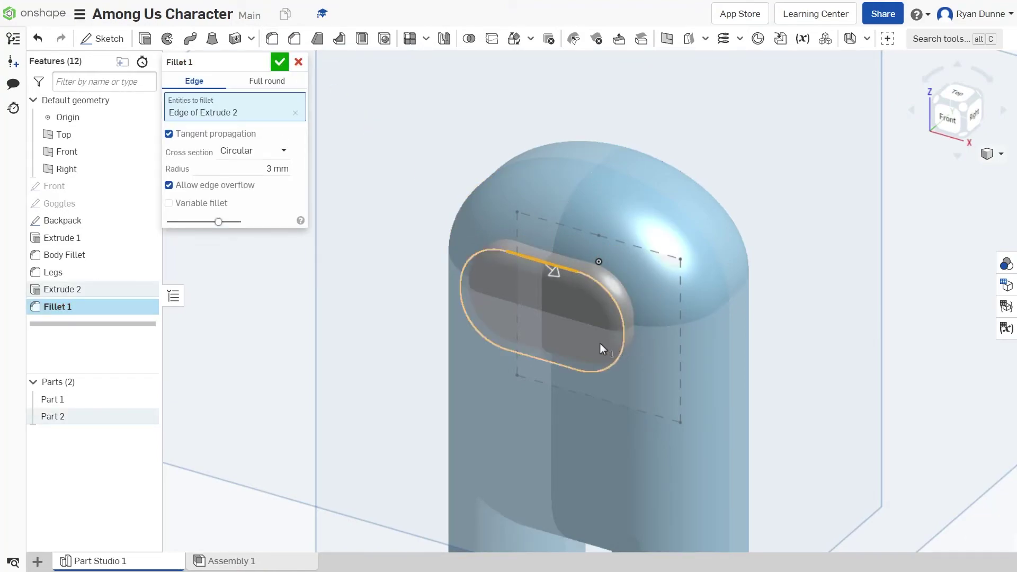
pyautogui.moveTo(571, 317); pyautogui.dragTo(530, 307, button='right')
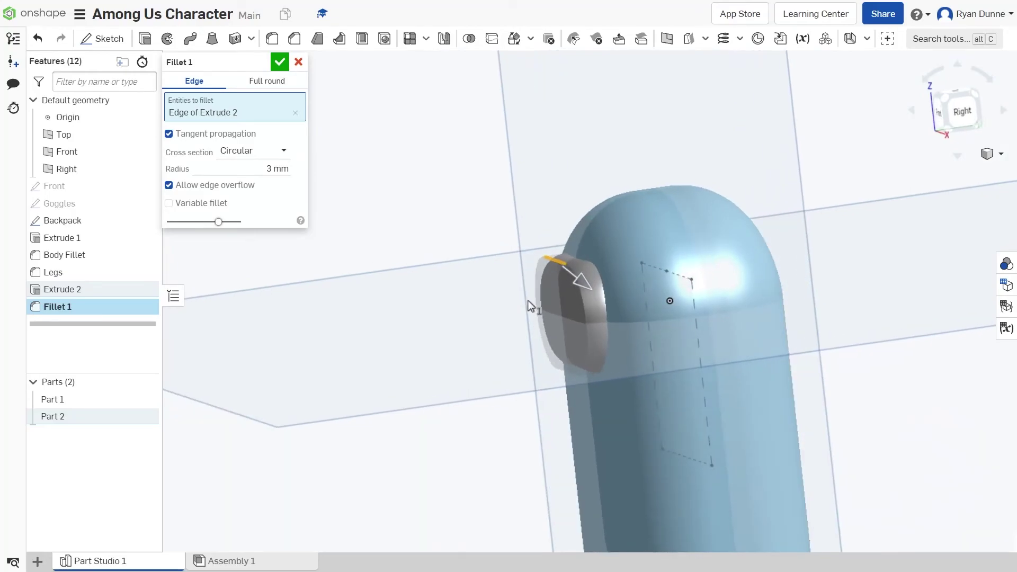
pyautogui.click(269, 169)
pyautogui.press('Return')
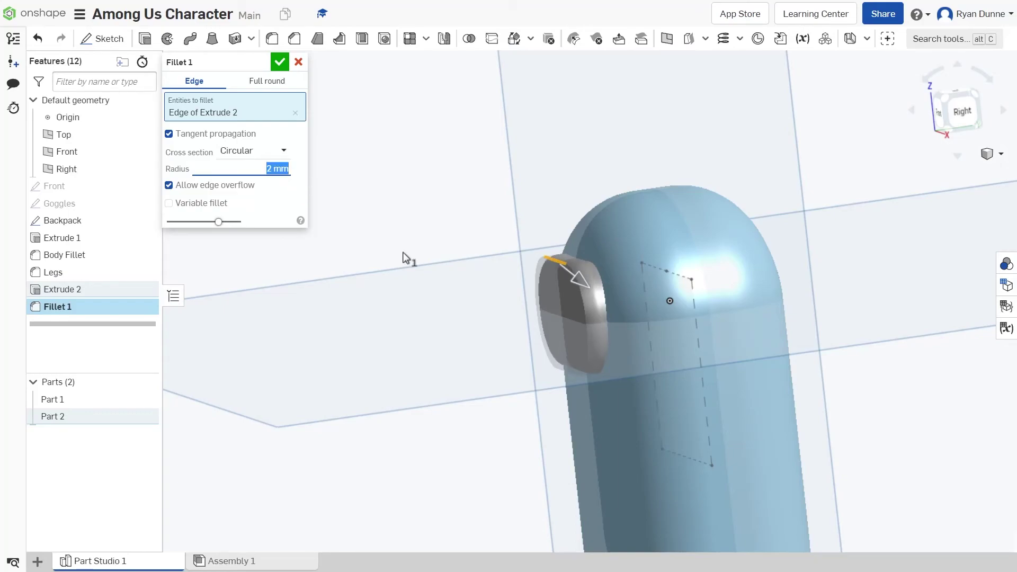
pyautogui.click(280, 62)
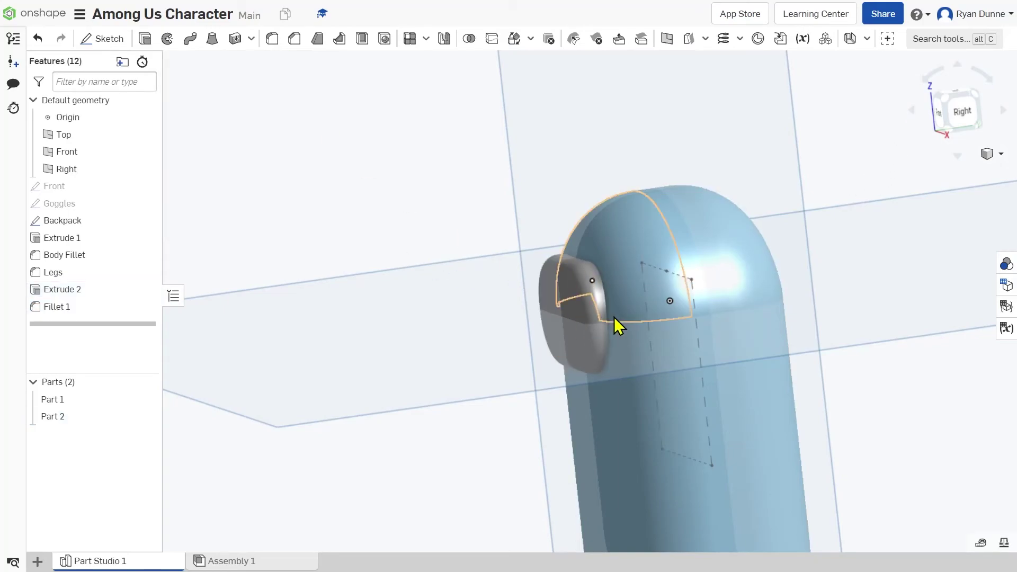
pyautogui.moveTo(615, 317)
pyautogui.mouseDown(button='right')
pyautogui.moveTo(663, 312)
pyautogui.moveTo(602, 304)
pyautogui.moveTo(620, 312)
pyautogui.mouseUp(button='right')
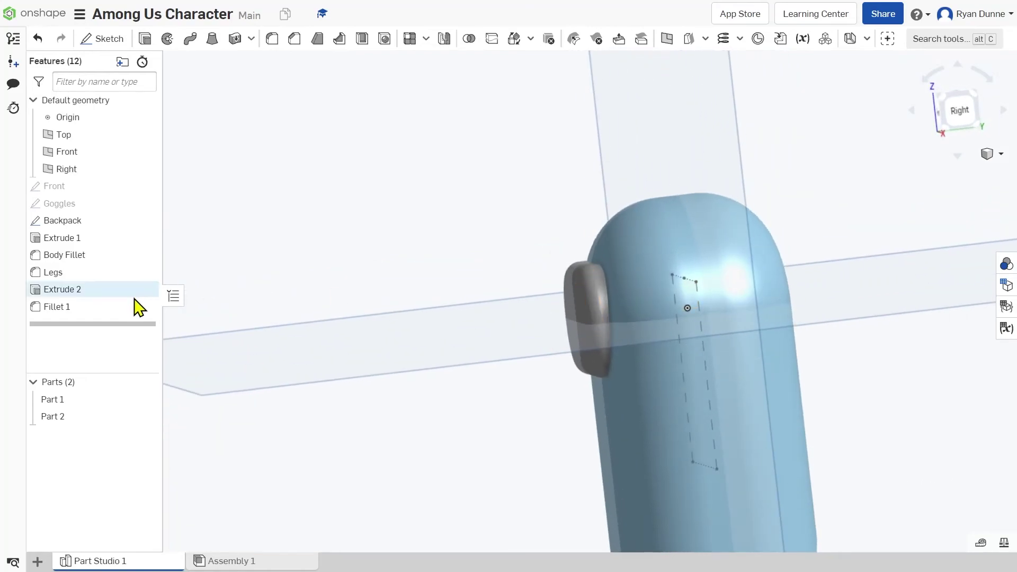
# Step: Extrude the Backpack sketch 18 mm in the flipped direction out of the character's back
pyautogui.click(144, 39)
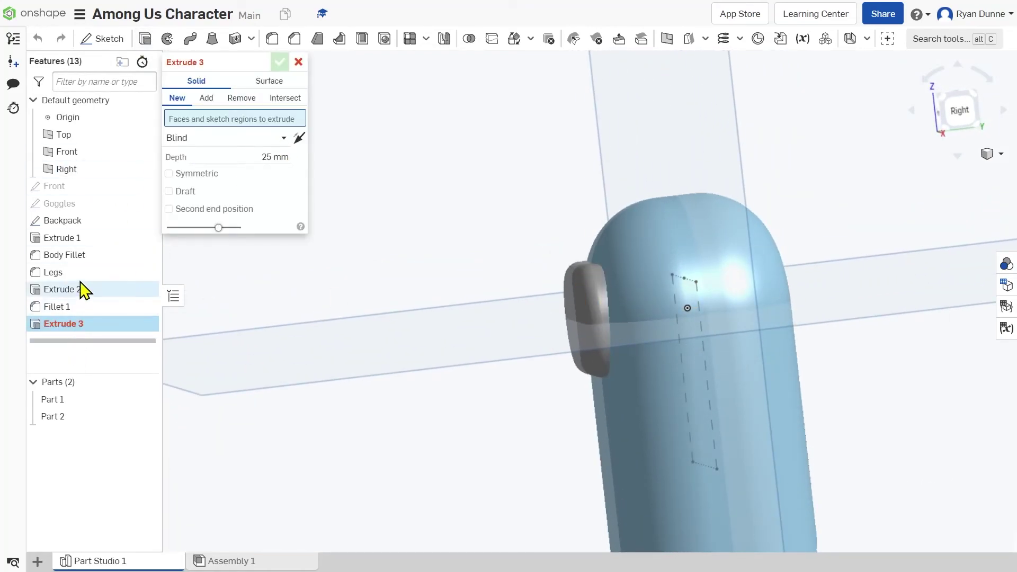
pyautogui.click(82, 221)
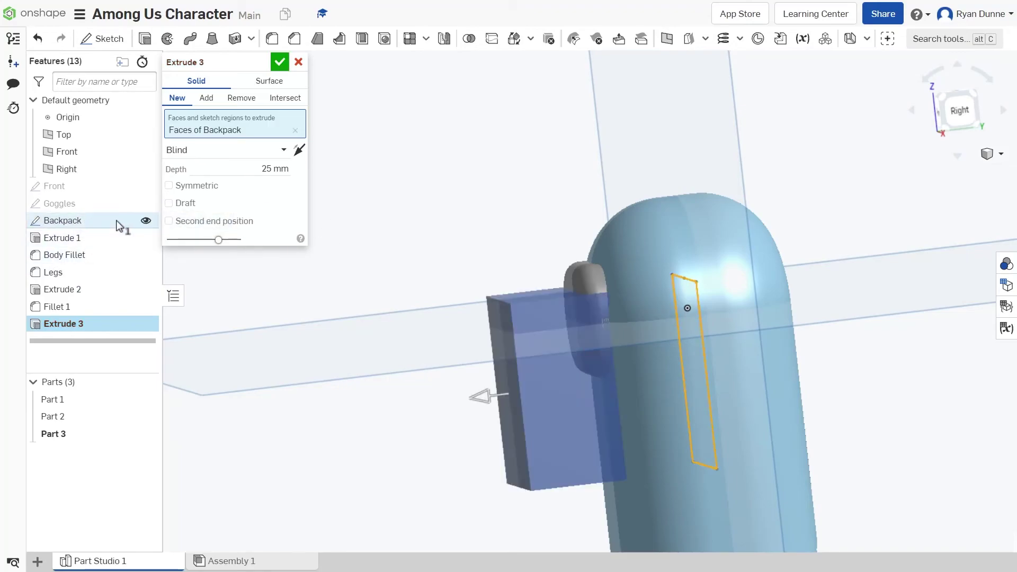
pyautogui.moveTo(555, 261); pyautogui.dragTo(513, 239, button='right')
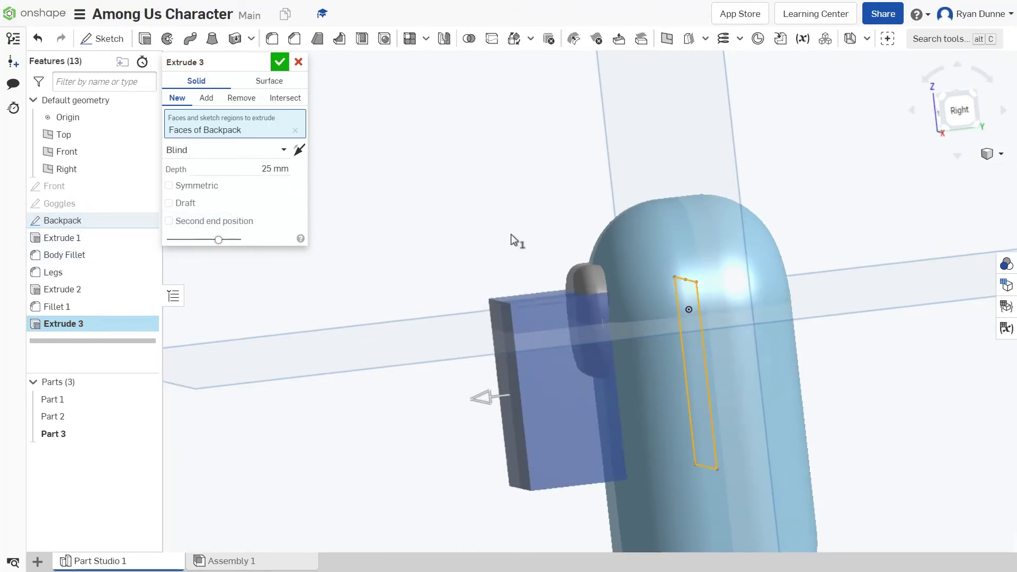
pyautogui.click(960, 112)
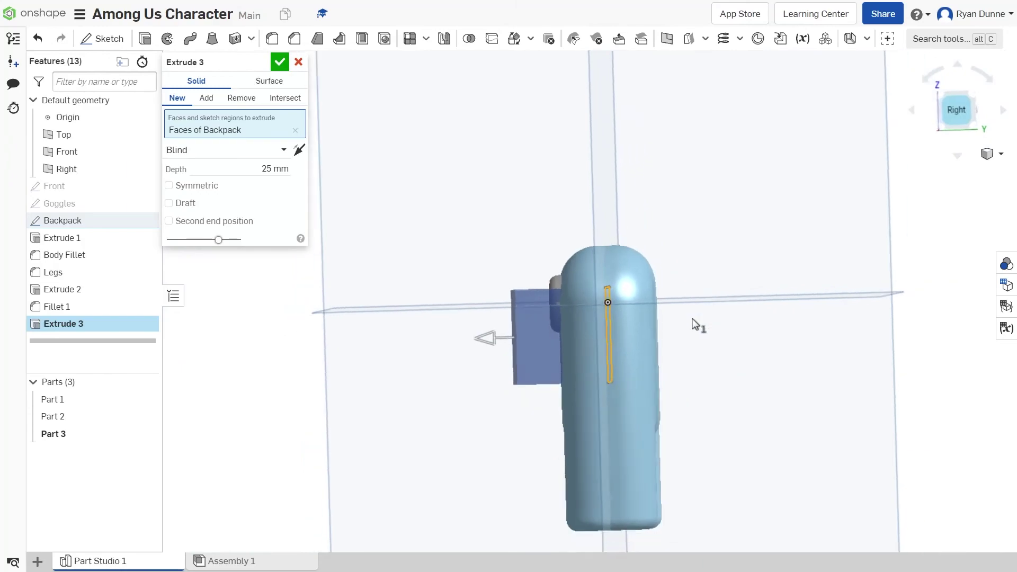
pyautogui.click(298, 151)
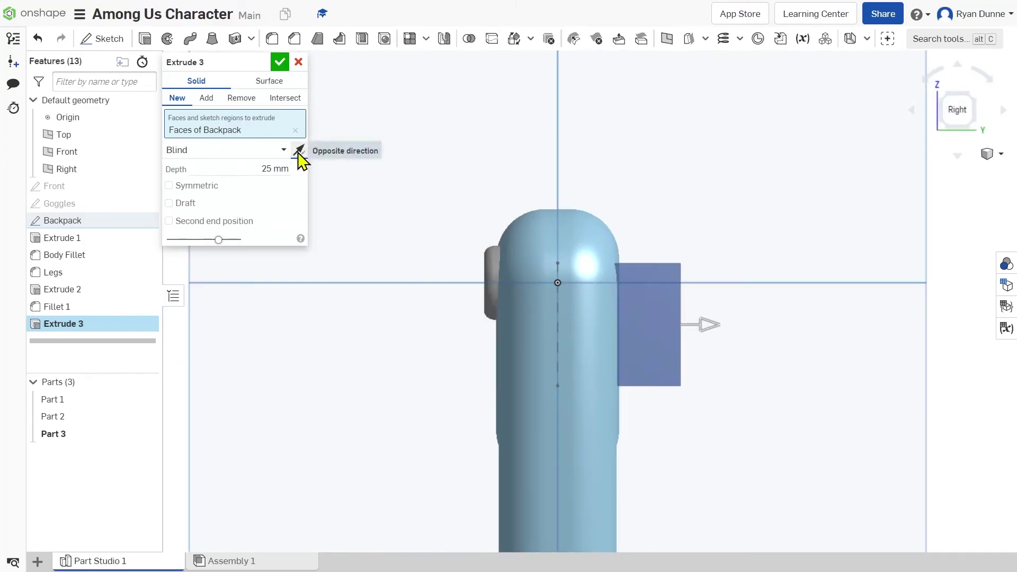
pyautogui.click(261, 170)
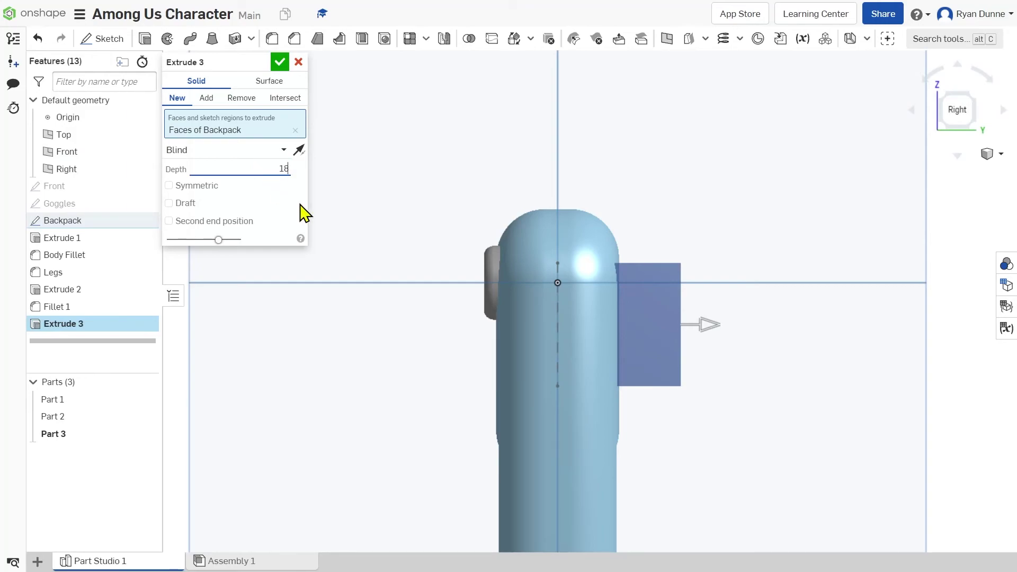
pyautogui.press('Return')
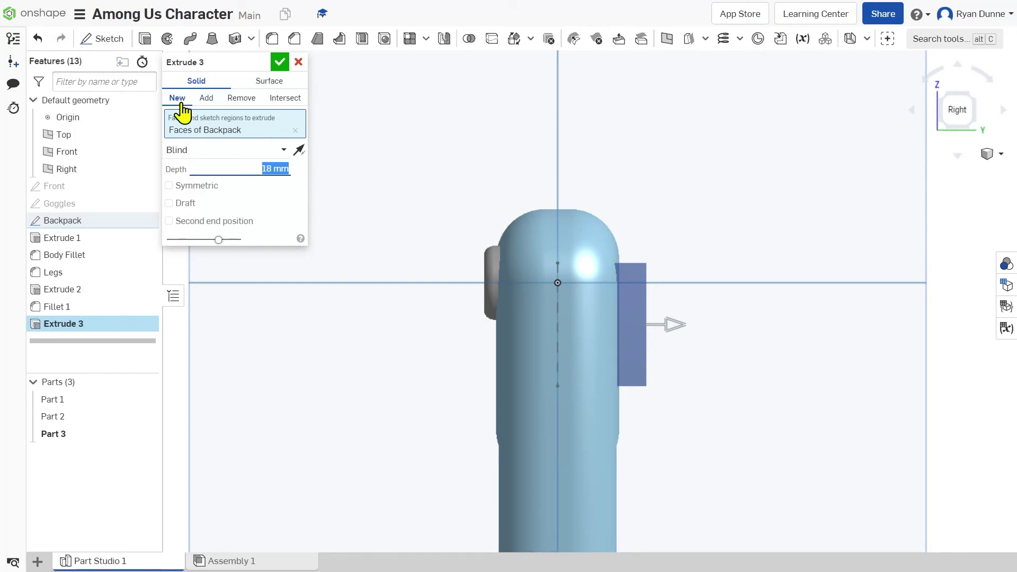
pyautogui.click(280, 62)
# Step: Start a fillet and pick the backpack's top, side and vertical edges
pyautogui.moveTo(687, 263); pyautogui.dragTo(667, 263, button='right')
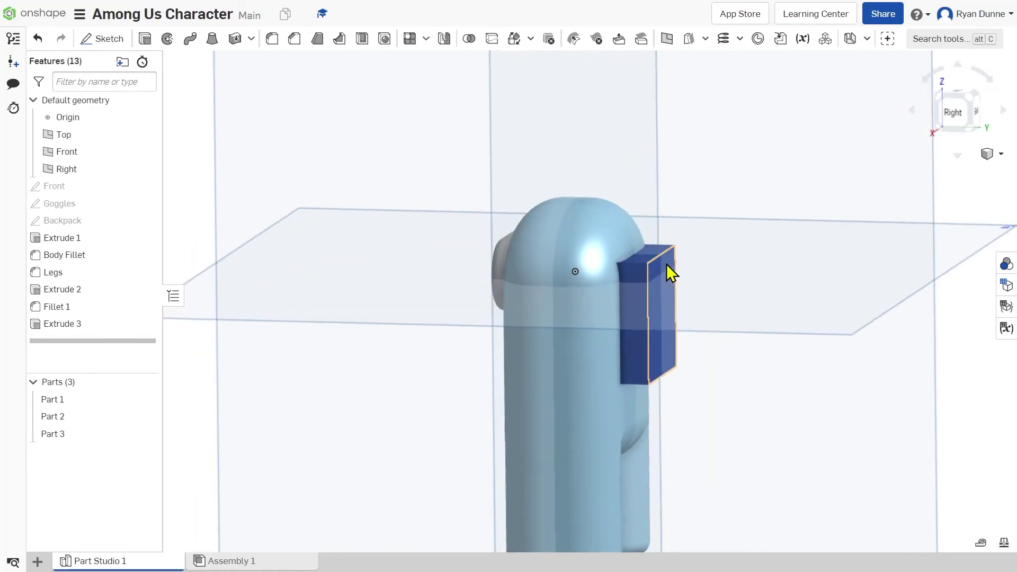
pyautogui.click(272, 39)
pyautogui.scroll(5, 720, 273)
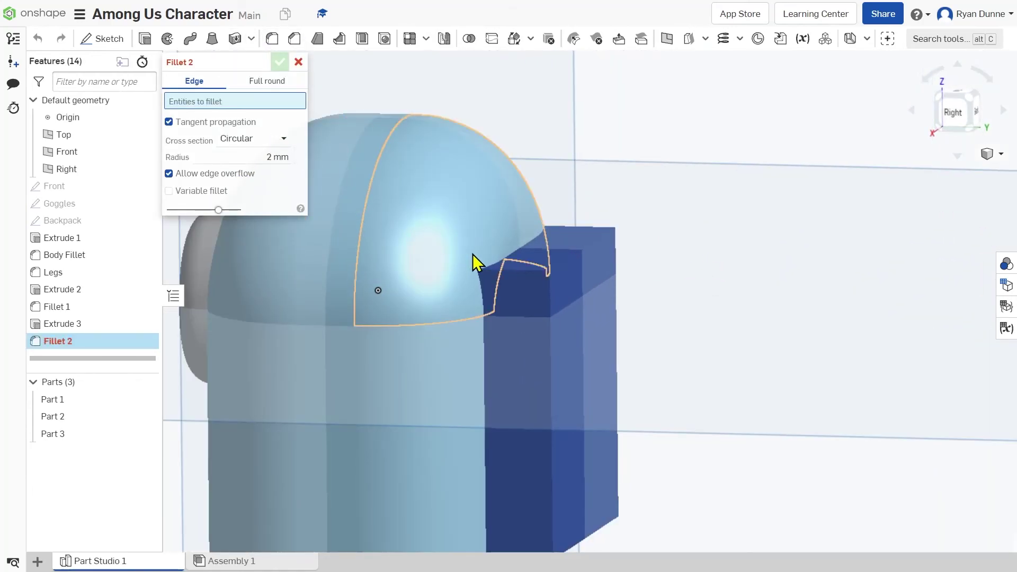
pyautogui.click(533, 272)
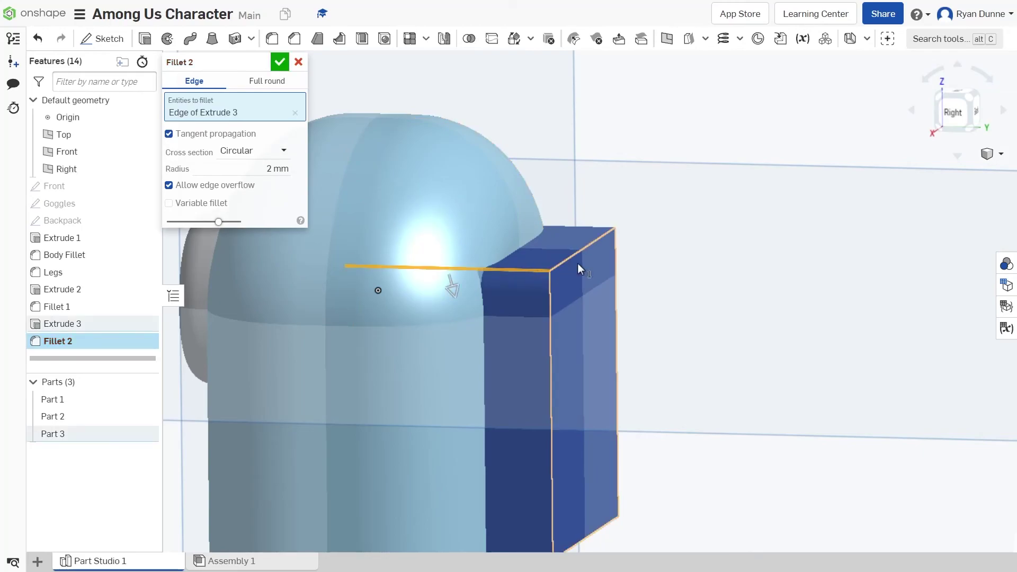
pyautogui.click(587, 246)
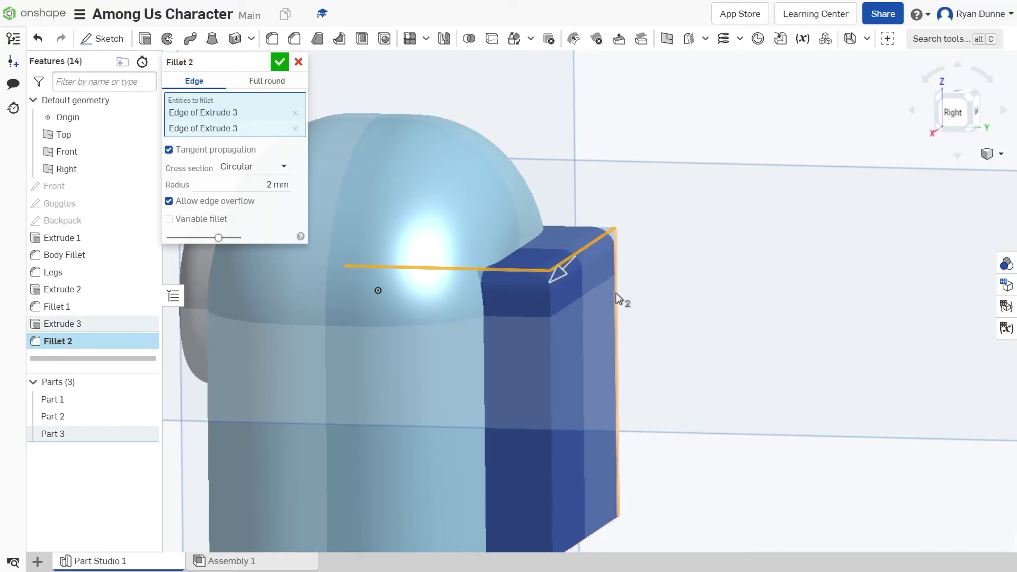
pyautogui.click(616, 294)
pyautogui.click(552, 365)
# Step: Add the backpack's bottom edges and a face, then apply the 2 mm fillet
pyautogui.moveTo(552, 364); pyautogui.dragTo(578, 489, button='right')
pyautogui.click(590, 470)
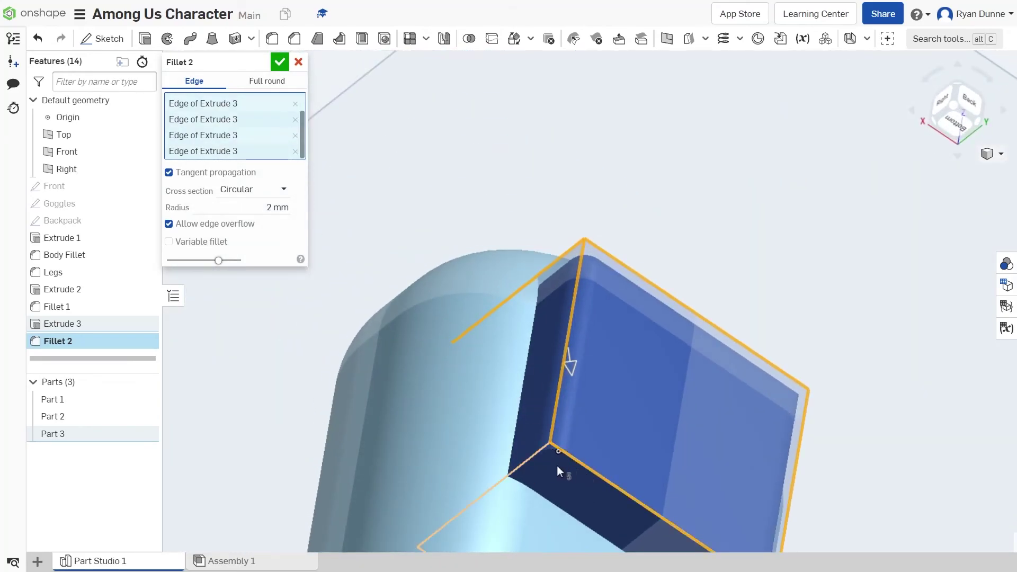
pyautogui.moveTo(632, 453); pyautogui.dragTo(611, 469, button='right')
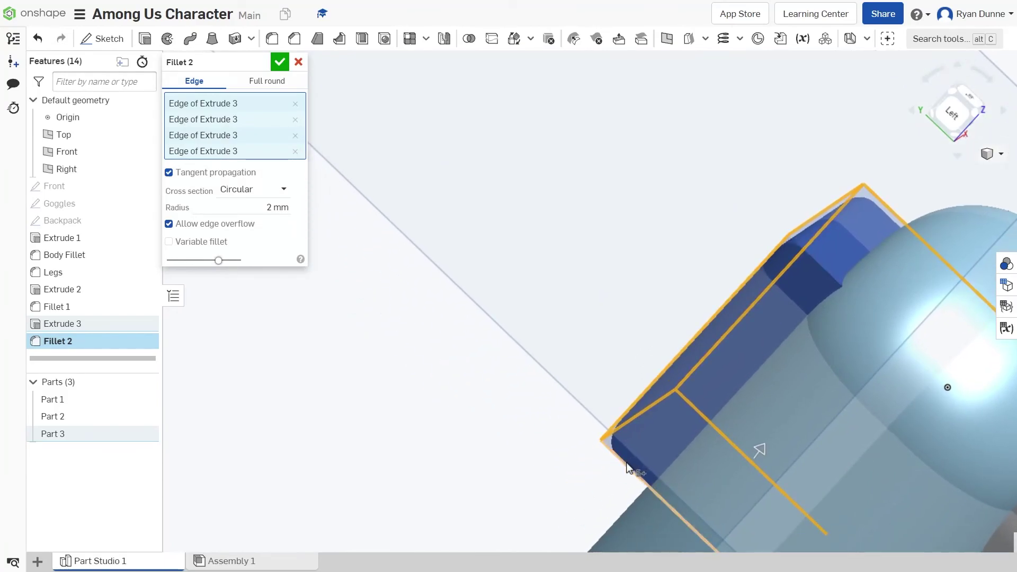
pyautogui.click(627, 467)
pyautogui.moveTo(575, 370); pyautogui.dragTo(713, 277, button='right')
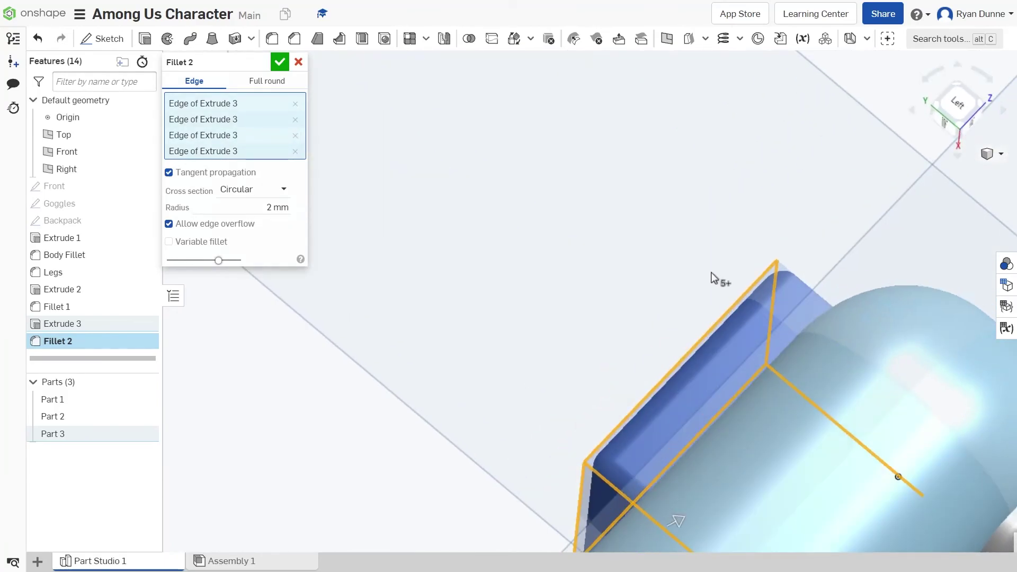
pyautogui.click(800, 287)
pyautogui.hotkey('shift', '3')
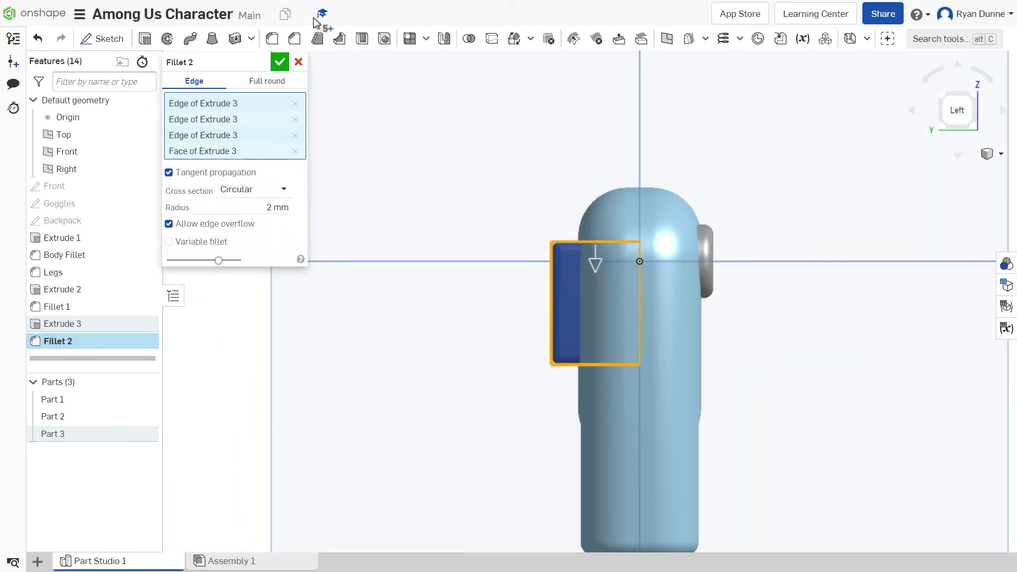
pyautogui.click(280, 62)
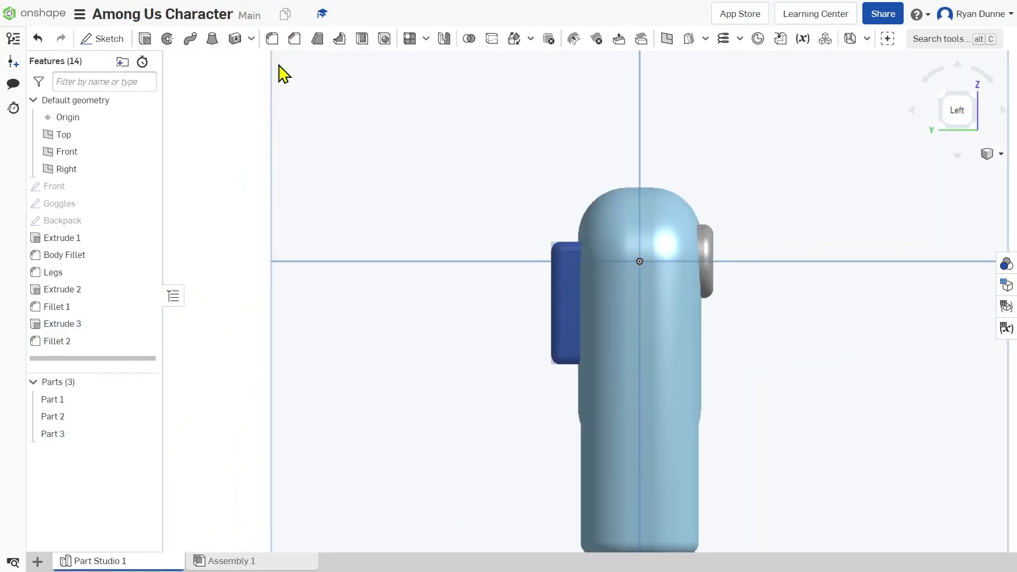
pyautogui.moveTo(610, 196); pyautogui.dragTo(753, 227, button='right')
# Step: Set Part 1, the character body, to the red colour swatch
pyautogui.click(972, 101)
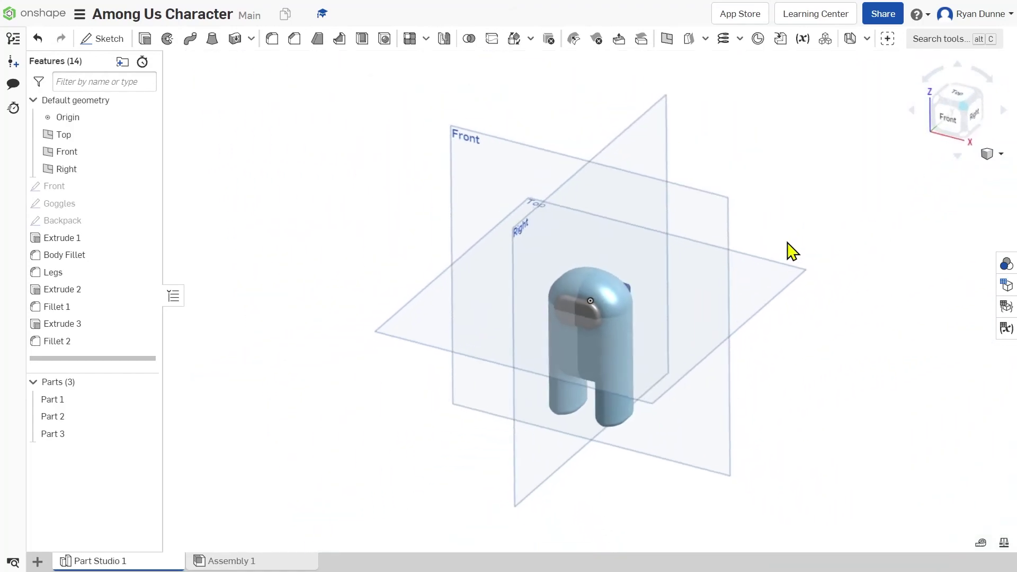
pyautogui.scroll(5, 674, 332)
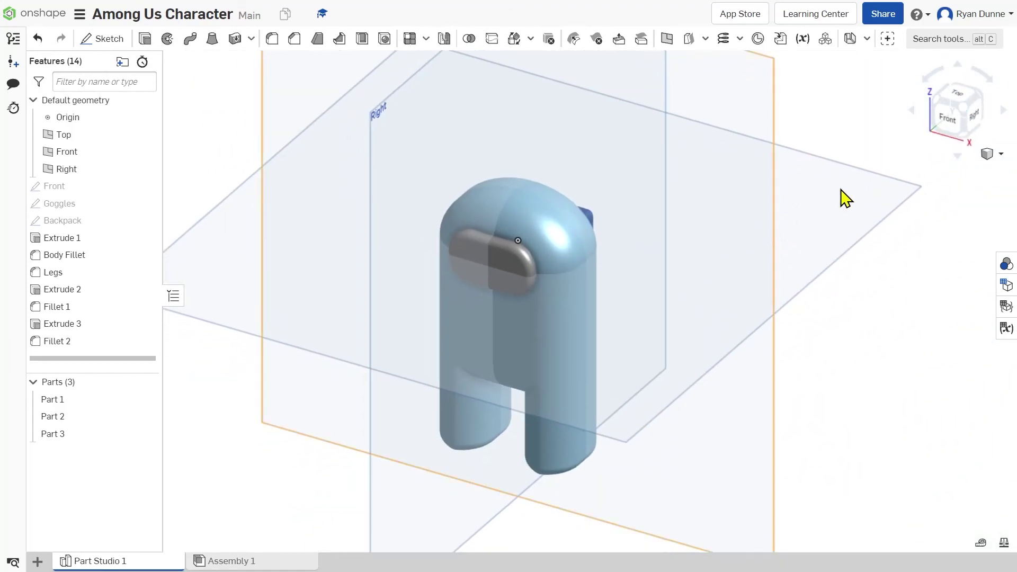
pyautogui.click(1002, 155)
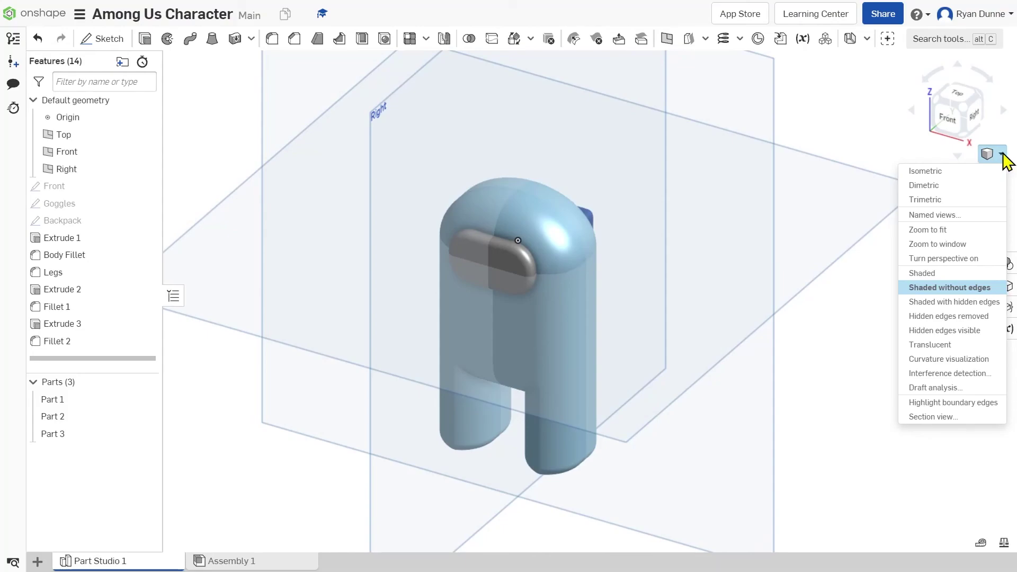
pyautogui.click(1003, 156)
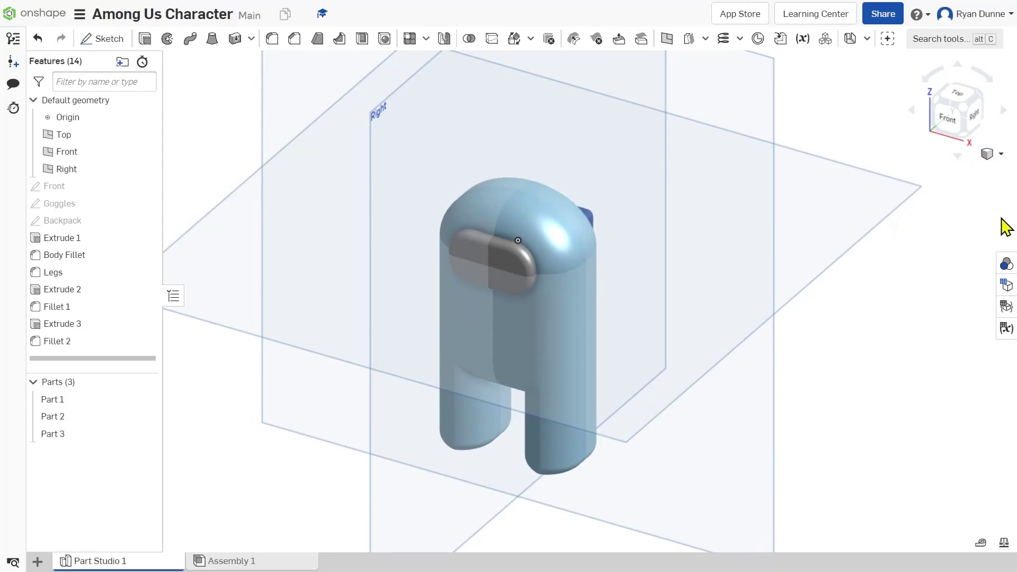
pyautogui.click(1006, 266)
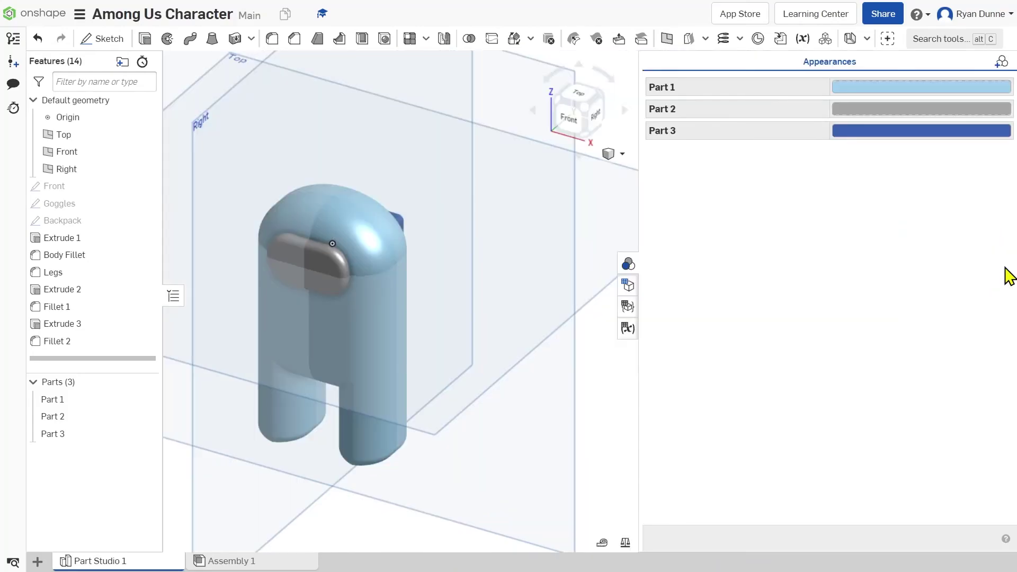
pyautogui.click(858, 91)
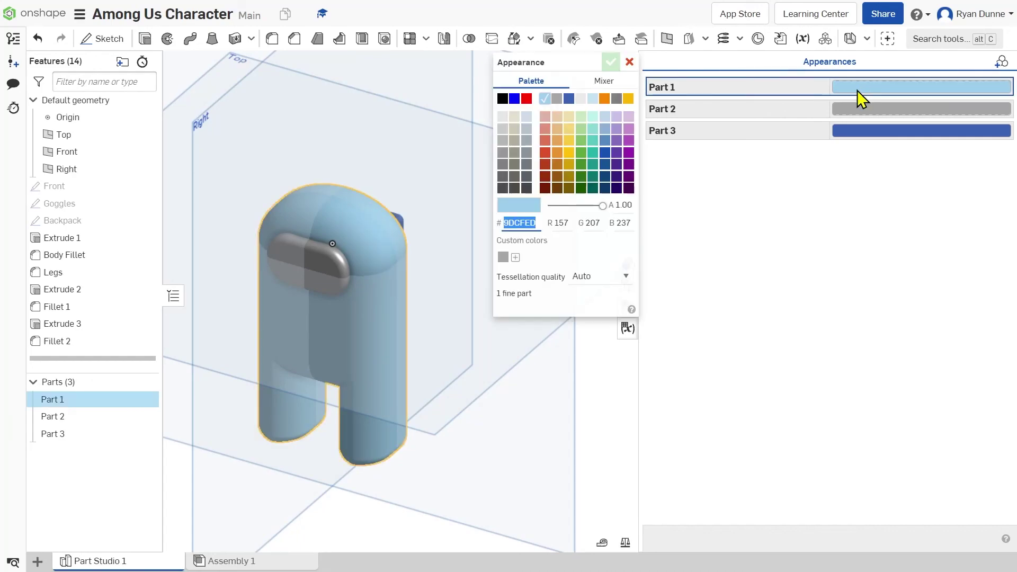
pyautogui.click(526, 99)
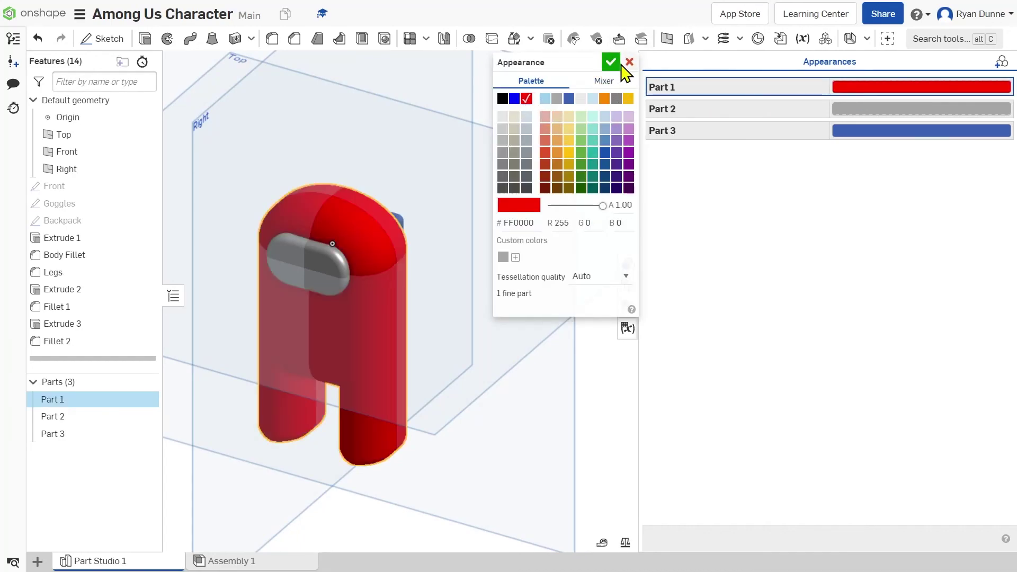
pyautogui.click(612, 62)
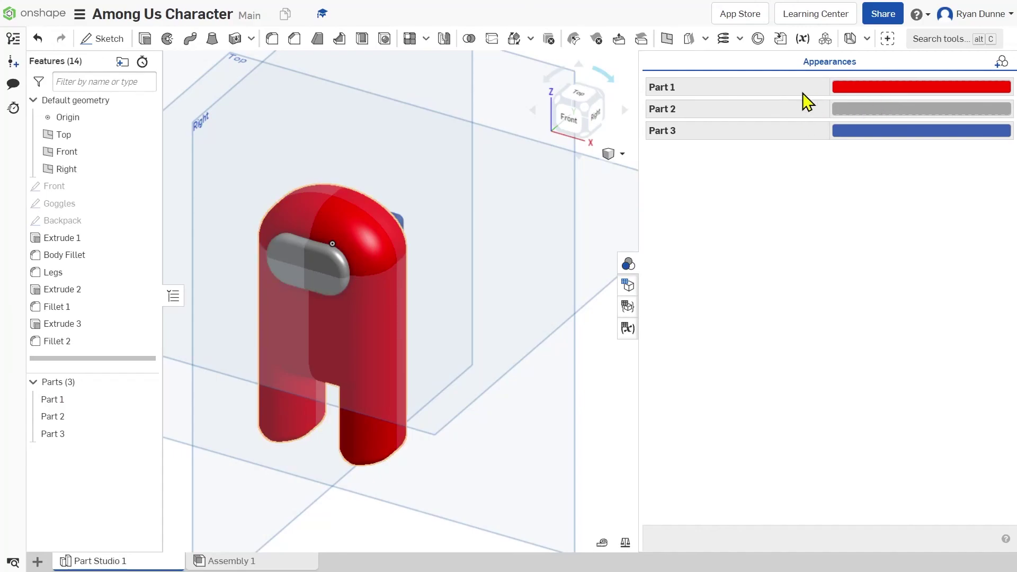
# Step: Set Part 3, the backpack, to a dark red swatch and close the colour list
pyautogui.click(852, 132)
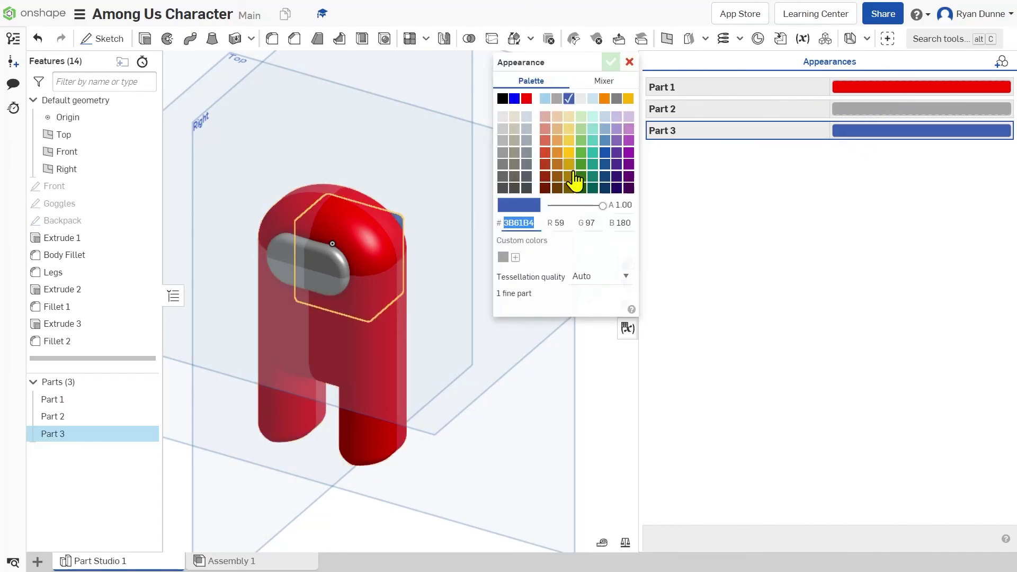
pyautogui.click(546, 176)
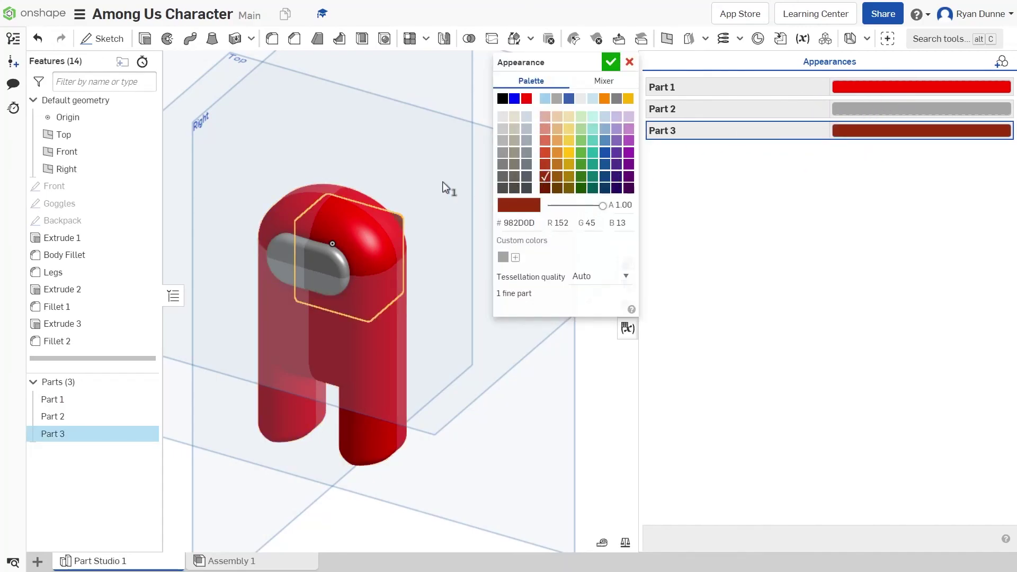
pyautogui.moveTo(447, 188)
pyautogui.mouseDown(button='right')
pyautogui.moveTo(415, 182)
pyautogui.moveTo(445, 175)
pyautogui.mouseUp(button='right')
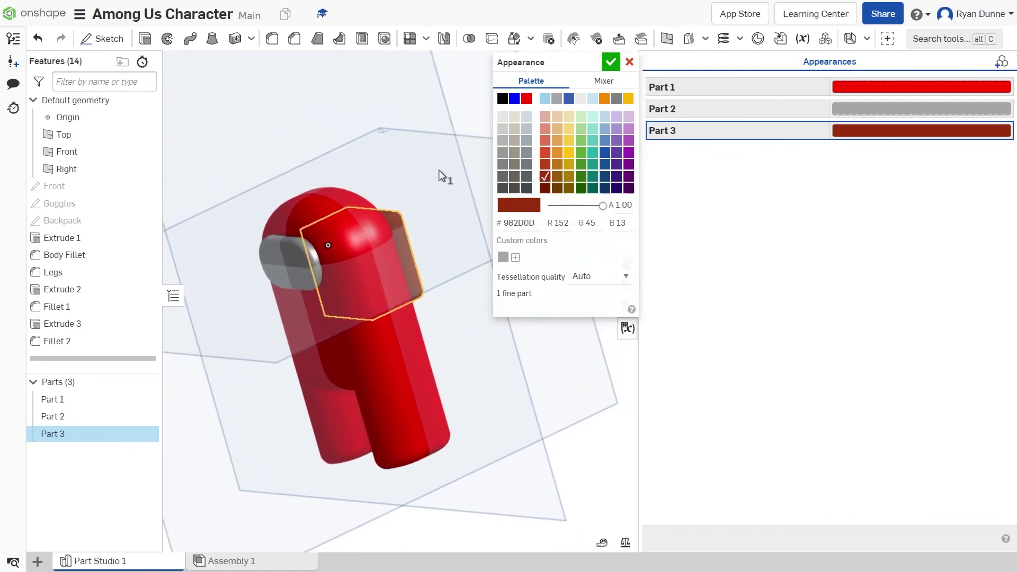
pyautogui.click(546, 188)
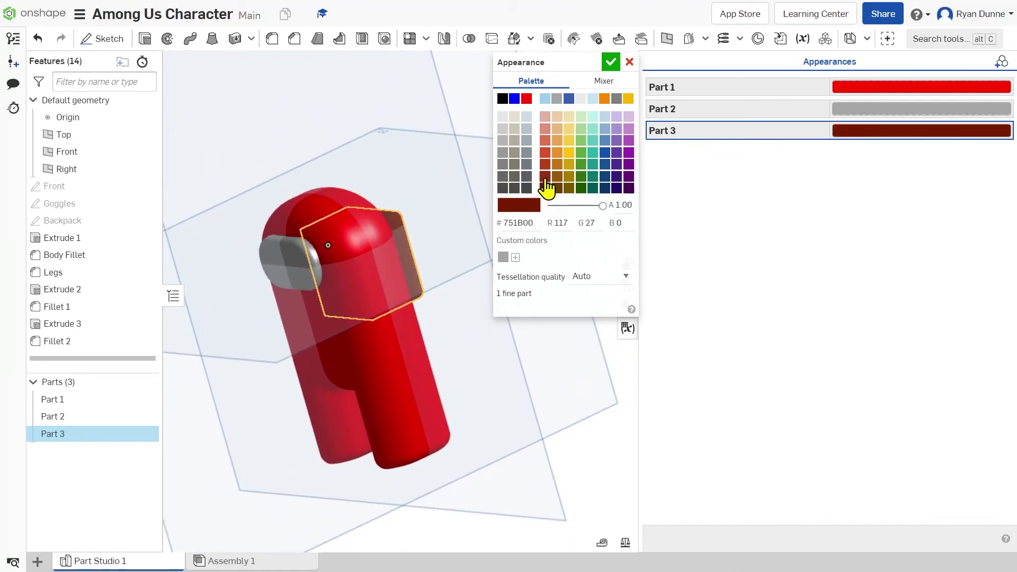
pyautogui.click(545, 176)
pyautogui.click(611, 62)
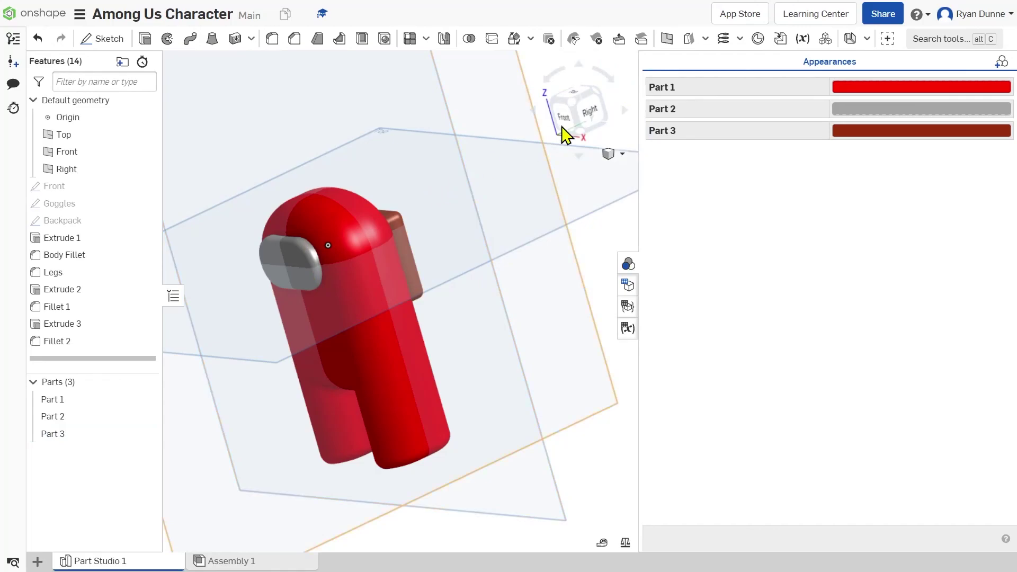
pyautogui.click(579, 106)
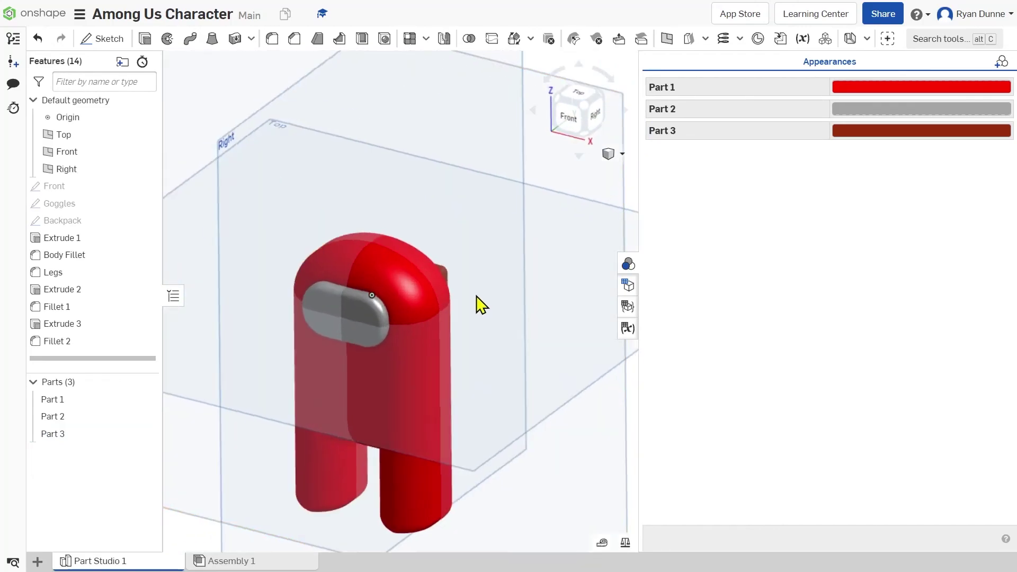
pyautogui.moveTo(480, 305)
pyautogui.mouseDown(button='right')
pyautogui.moveTo(452, 295)
pyautogui.moveTo(461, 297)
pyautogui.mouseUp(button='right')
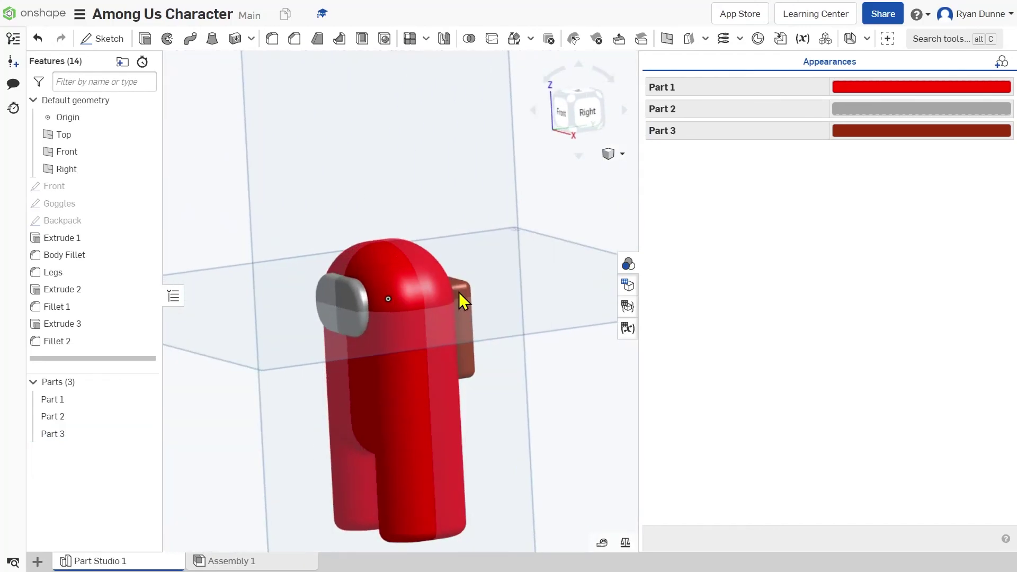
pyautogui.click(629, 265)
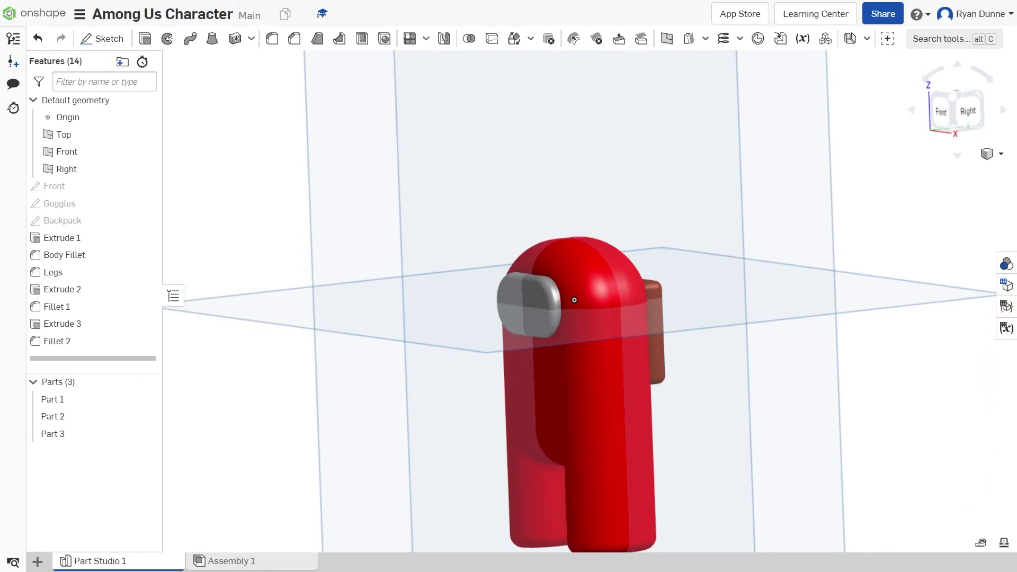